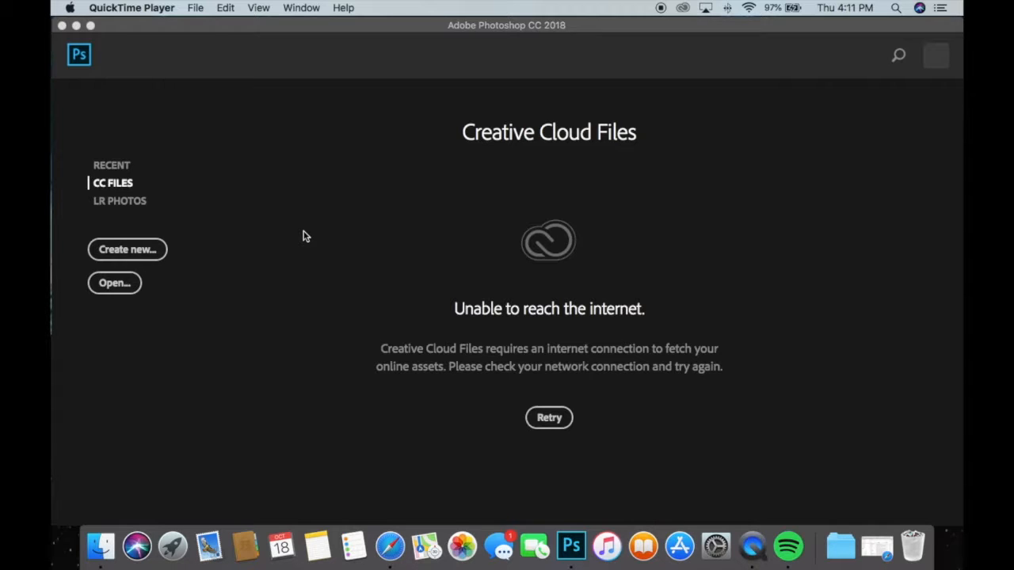
Create a new 1080 × 1080 pixel document at 72 pixels/inch in RGB colour with a white background.
{"action": "left_click", "coordinate": [340, 33]}
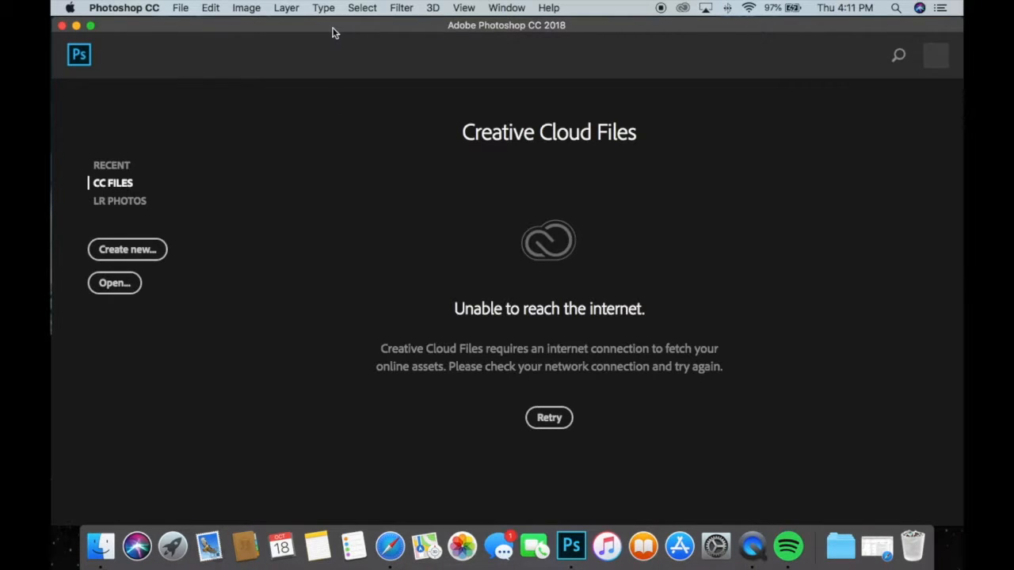
{"action": "left_click_drag", "start_coordinate": [375, 25], "coordinate": [362, 23]}
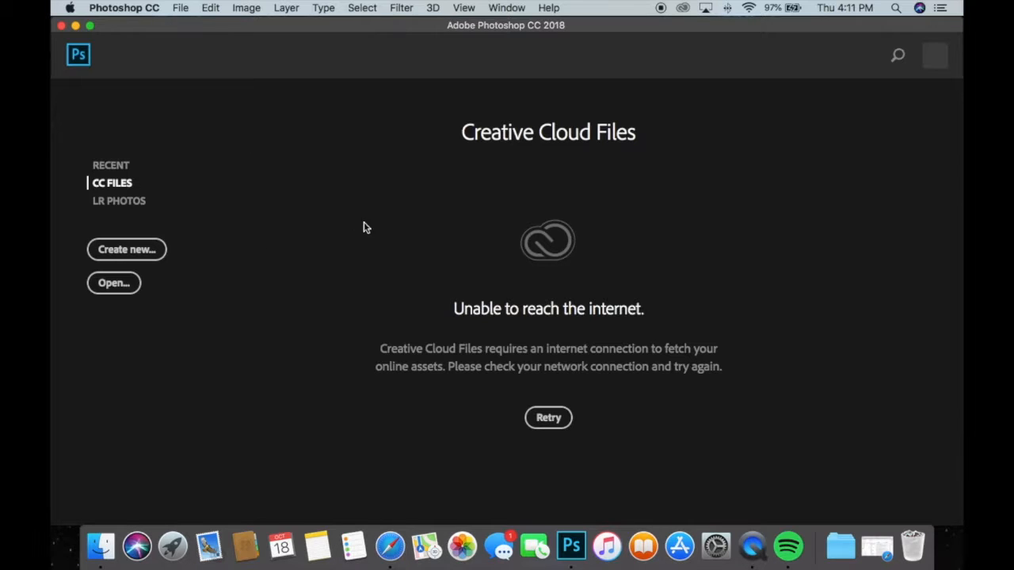
{"action": "left_click", "coordinate": [133, 252]}
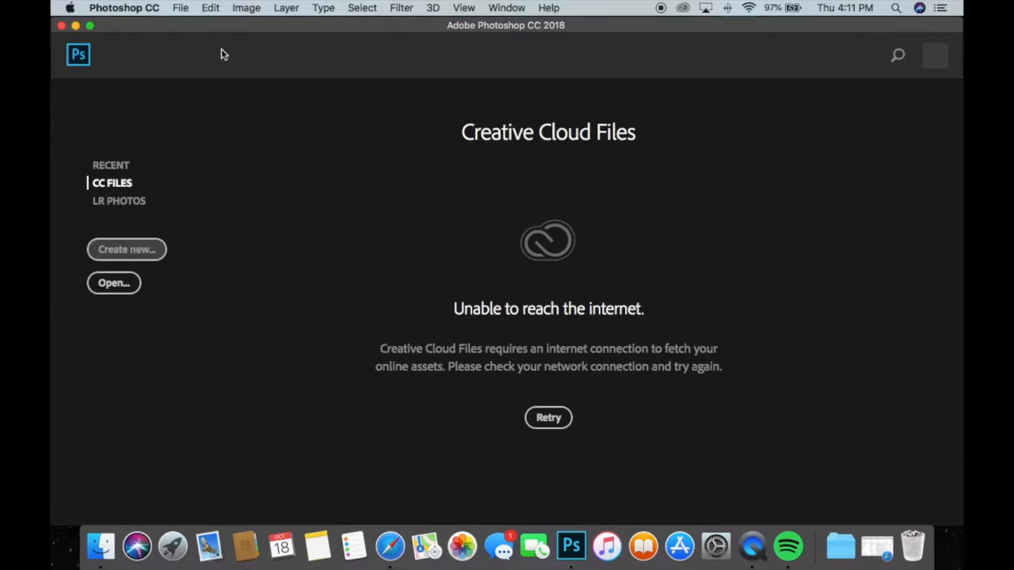
{"action": "left_click", "coordinate": [180, 8]}
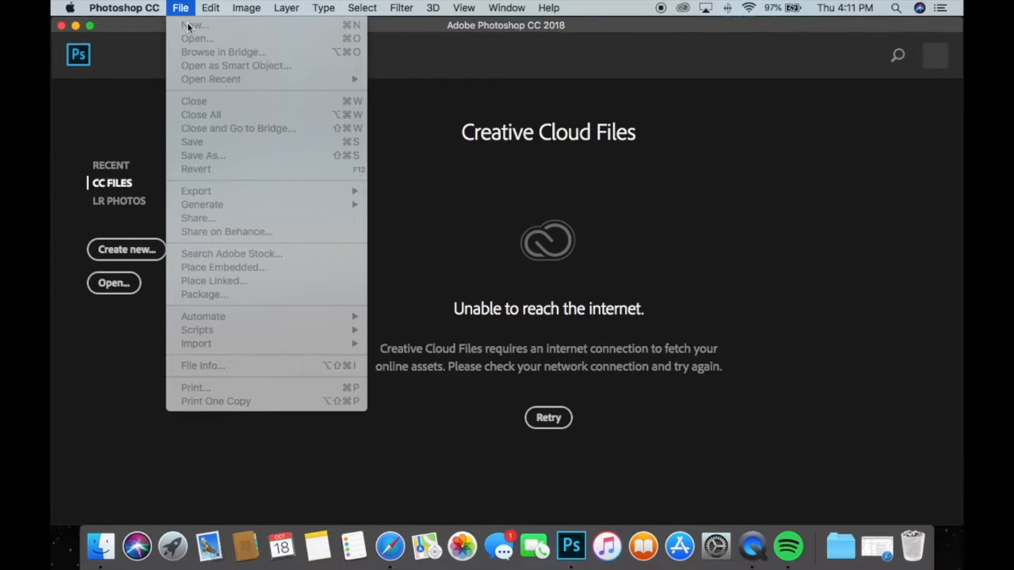
{"action": "left_click", "coordinate": [182, 9]}
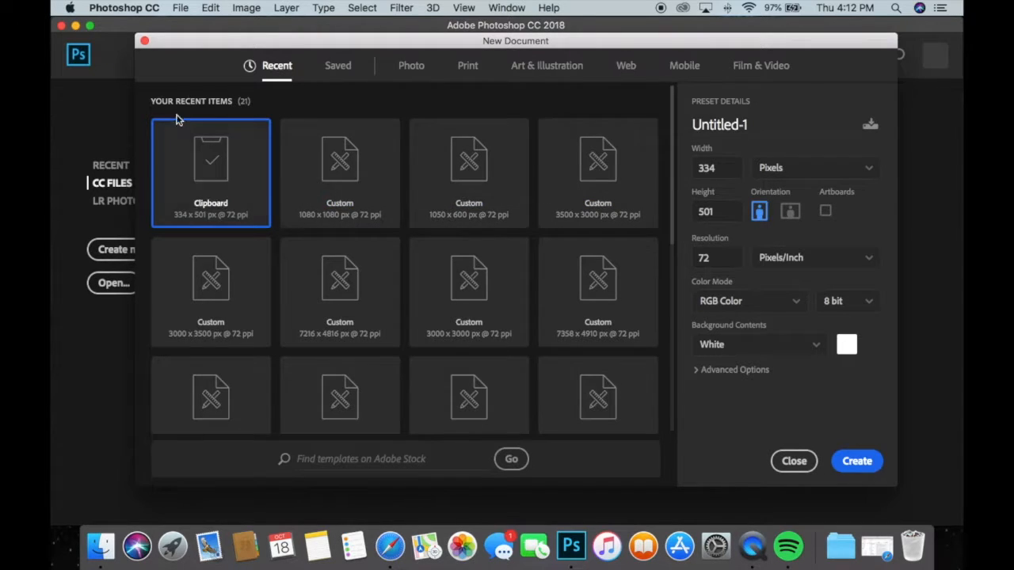
{"action": "left_click", "coordinate": [731, 168]}
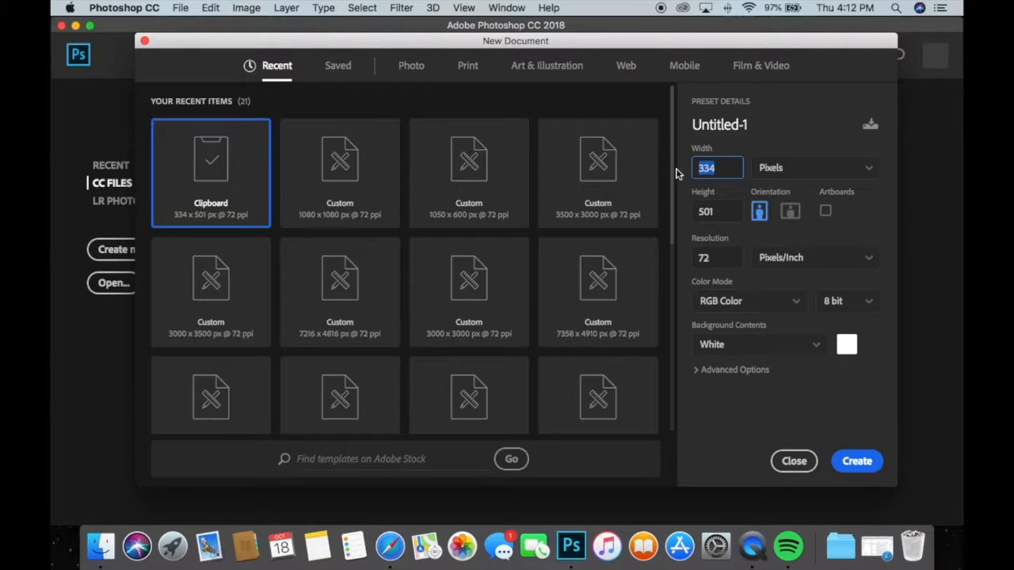
{"action": "type", "text": "1080"}
{"action": "left_click", "coordinate": [718, 207]}
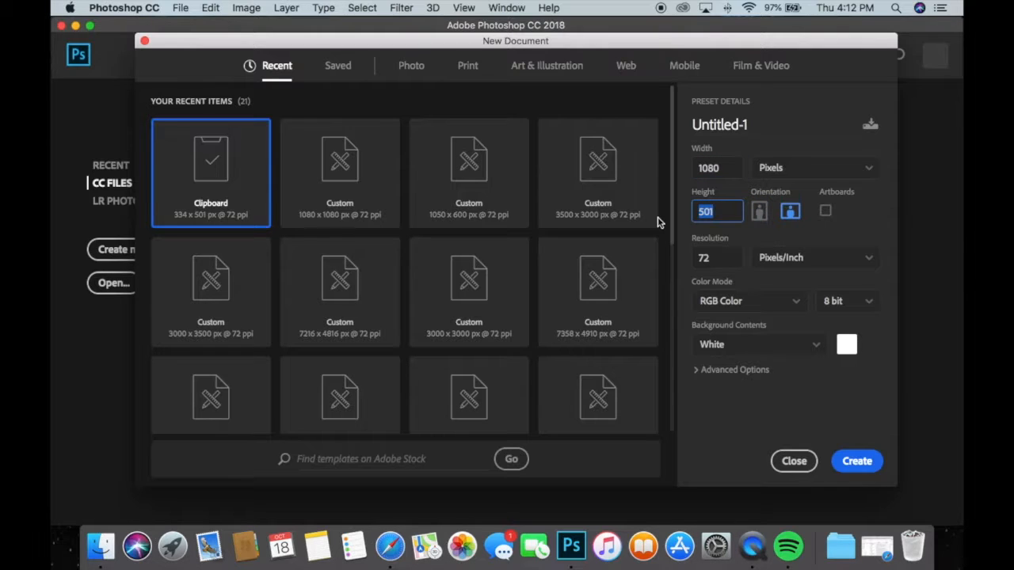
{"action": "type", "text": "1080"}
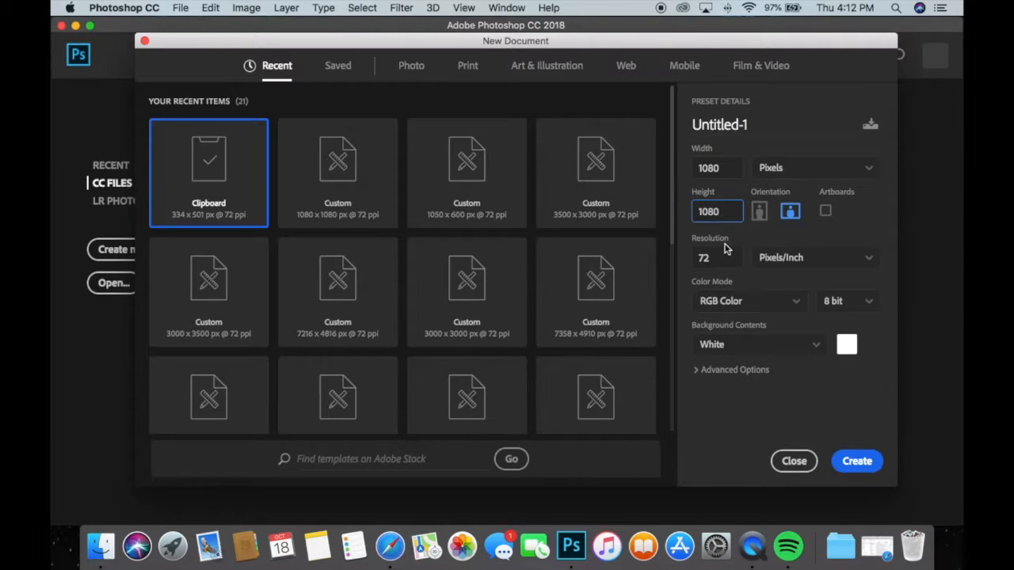
{"action": "left_click", "coordinate": [855, 461]}
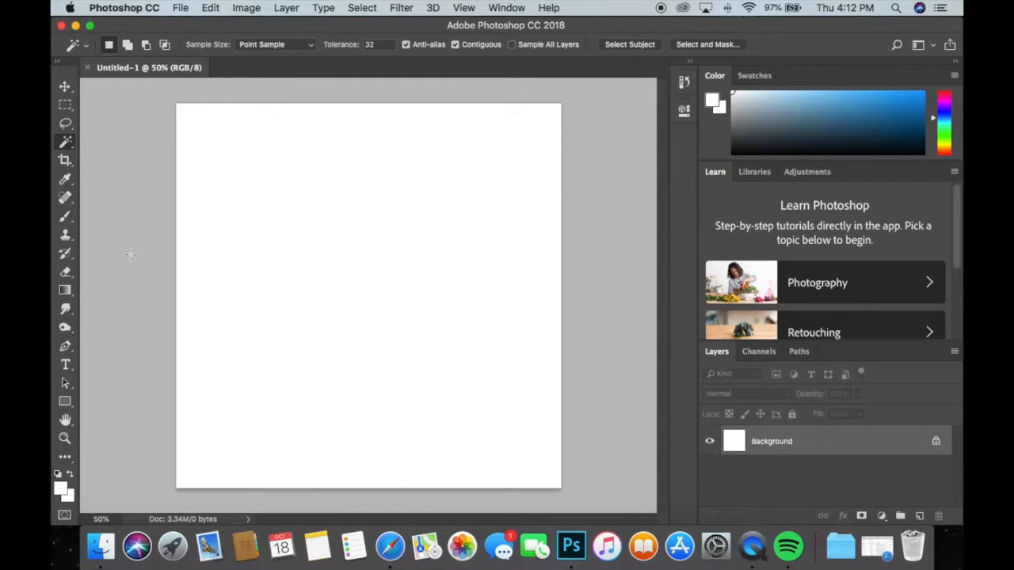
Activate the Brush tool and set its size to 105 px and its hardness to 50%.
{"action": "left_click", "coordinate": [66, 218]}
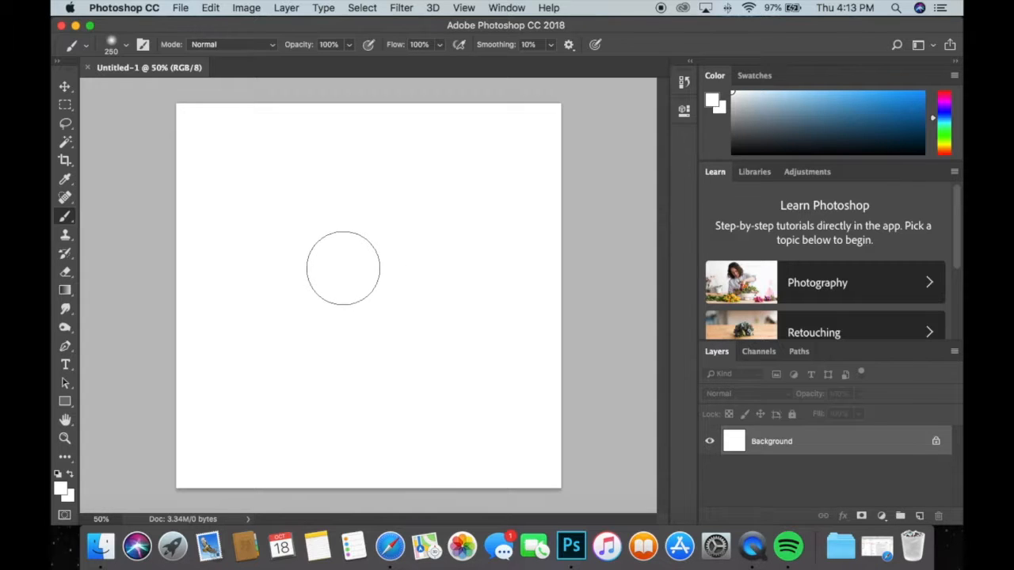
{"action": "right_click", "coordinate": [342, 271]}
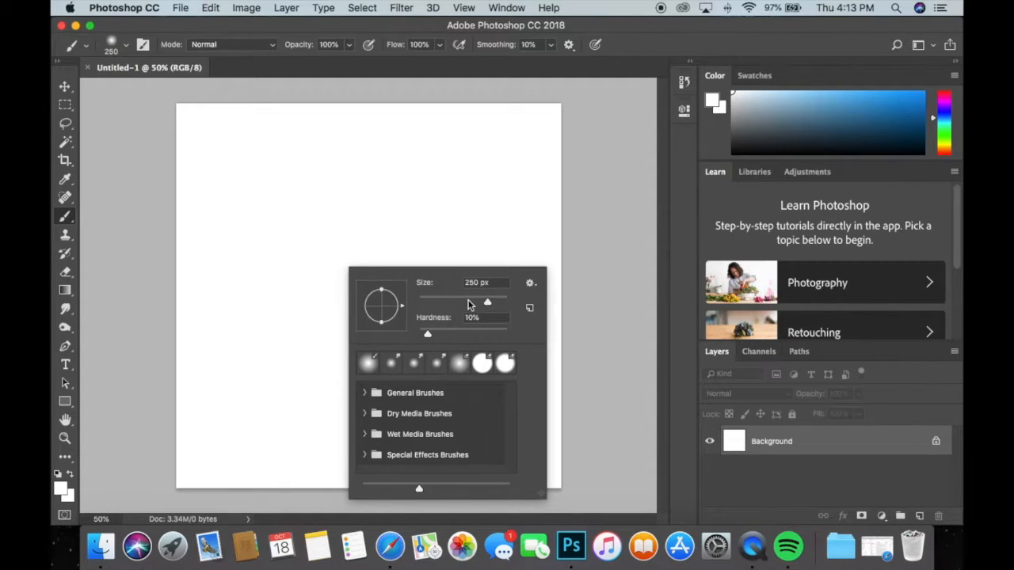
{"action": "mouse_move", "coordinate": [428, 302]}
{"action": "left_mouse_down"}
{"action": "mouse_move", "coordinate": [506, 299]}
{"action": "mouse_move", "coordinate": [441, 295]}
{"action": "left_mouse_up"}
{"action": "mouse_move", "coordinate": [469, 301]}
{"action": "left_mouse_down"}
{"action": "mouse_move", "coordinate": [495, 302]}
{"action": "mouse_move", "coordinate": [474, 303]}
{"action": "left_mouse_up"}
{"action": "left_click_drag", "start_coordinate": [429, 333], "coordinate": [471, 334]}
{"action": "left_click_drag", "start_coordinate": [202, 366], "coordinate": [204, 416]}
{"action": "key", "text": "super+z"}
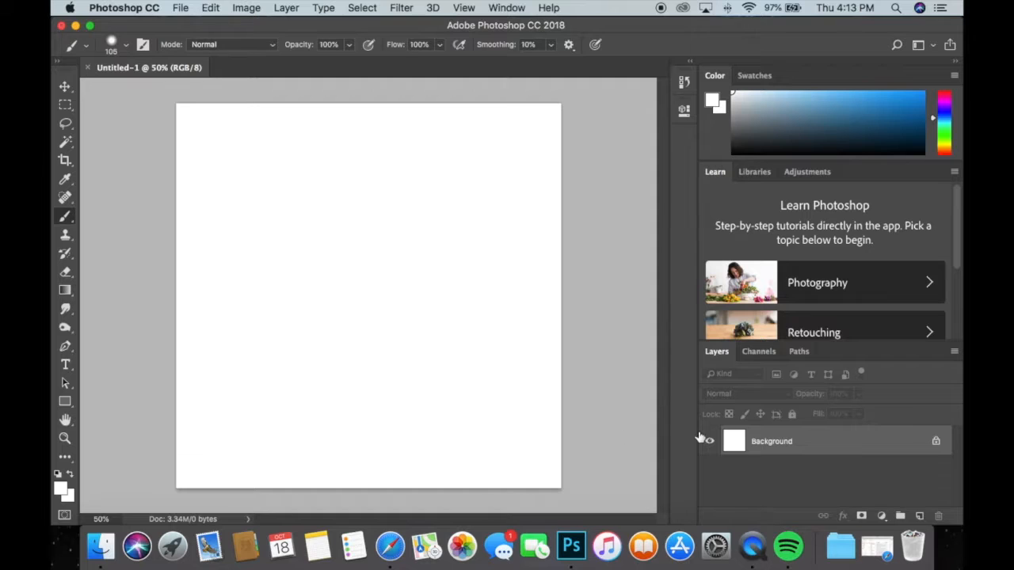
Add a new layer and set the foreground colour to purple 7f3ba6 for the brush.
{"action": "left_click", "coordinate": [920, 516]}
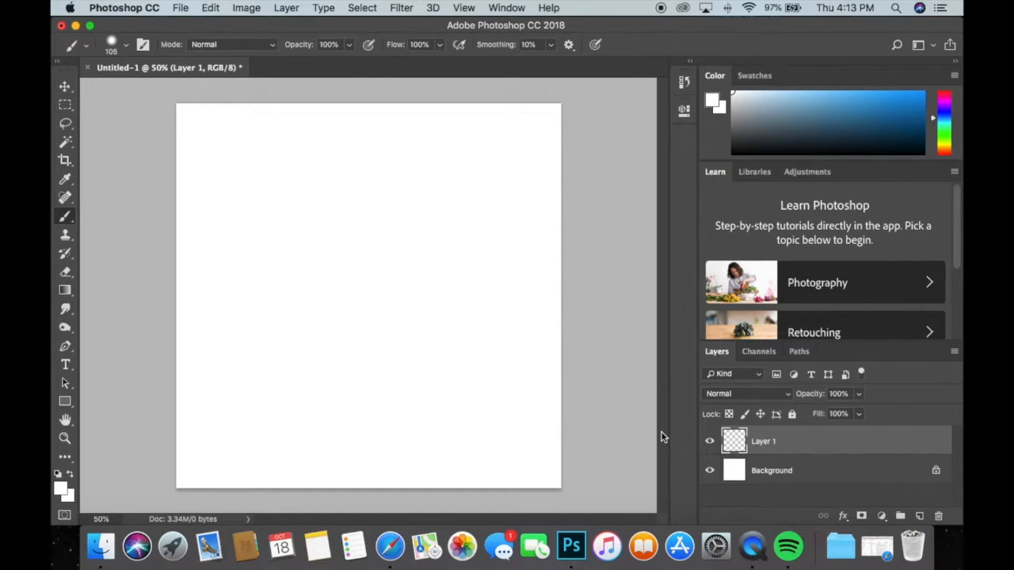
{"action": "left_click", "coordinate": [63, 490]}
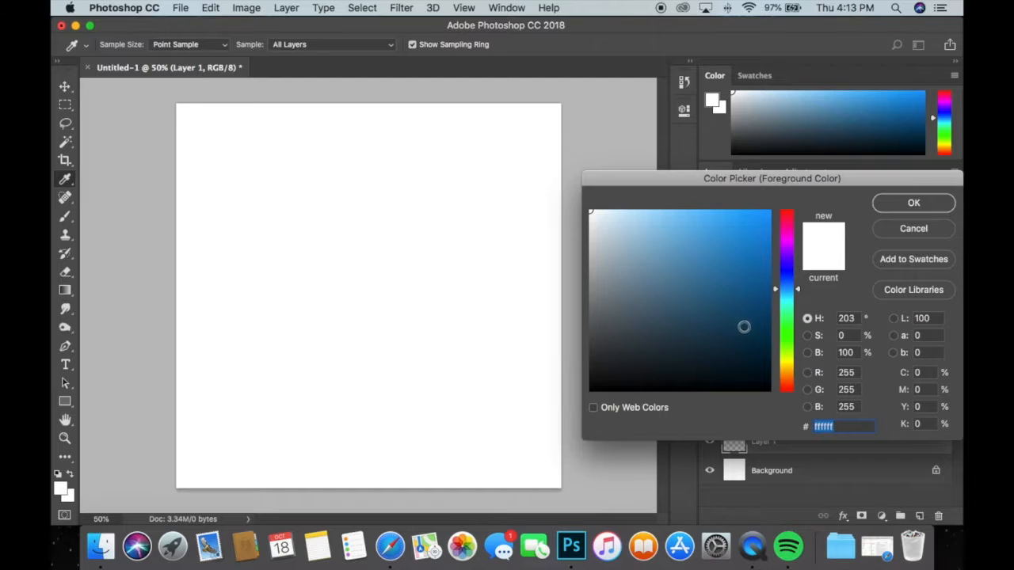
{"action": "mouse_move", "coordinate": [792, 284]}
{"action": "left_mouse_down"}
{"action": "mouse_move", "coordinate": [792, 250]}
{"action": "mouse_move", "coordinate": [715, 263]}
{"action": "mouse_move", "coordinate": [706, 273]}
{"action": "left_mouse_up"}
{"action": "left_click", "coordinate": [757, 235]}
{"action": "left_click", "coordinate": [894, 206]}
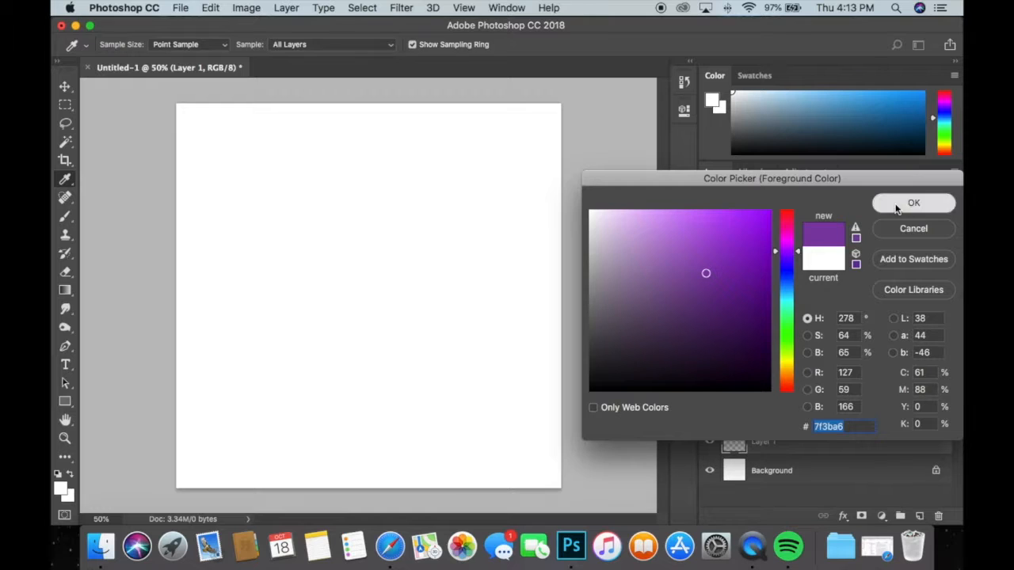
{"action": "key", "text": "b"}
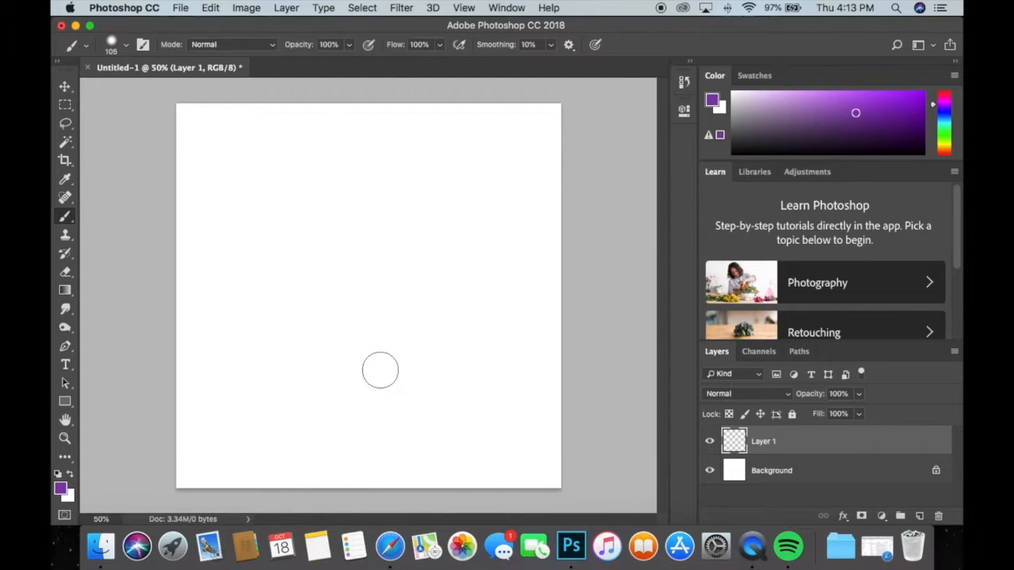
Paint a filled, downward-pointing purple triangle with soft edges across the middle of the canvas and inspect its edge up close.
{"action": "mouse_move", "coordinate": [285, 216]}
{"action": "left_mouse_down"}
{"action": "mouse_move", "coordinate": [428, 210]}
{"action": "mouse_move", "coordinate": [503, 219]}
{"action": "mouse_move", "coordinate": [459, 225]}
{"action": "mouse_move", "coordinate": [349, 325]}
{"action": "mouse_move", "coordinate": [333, 269]}
{"action": "mouse_move", "coordinate": [284, 213]}
{"action": "mouse_move", "coordinate": [517, 214]}
{"action": "mouse_move", "coordinate": [366, 342]}
{"action": "mouse_move", "coordinate": [282, 219]}
{"action": "mouse_move", "coordinate": [371, 335]}
{"action": "mouse_move", "coordinate": [339, 235]}
{"action": "mouse_move", "coordinate": [427, 239]}
{"action": "mouse_move", "coordinate": [351, 262]}
{"action": "mouse_move", "coordinate": [425, 270]}
{"action": "mouse_move", "coordinate": [408, 286]}
{"action": "mouse_move", "coordinate": [414, 277]}
{"action": "mouse_move", "coordinate": [443, 280]}
{"action": "left_mouse_up"}
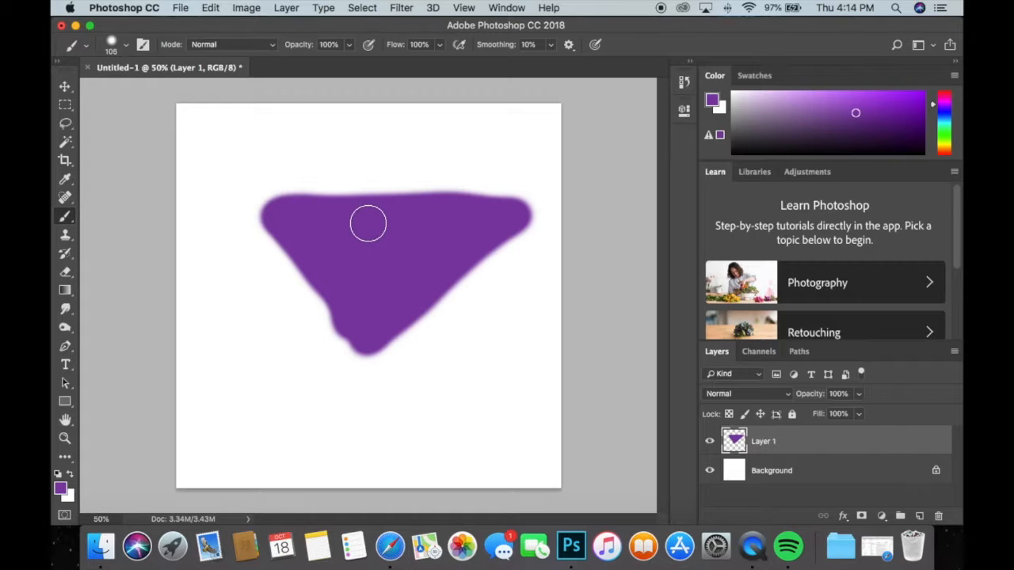
{"action": "scroll", "coordinate": [377, 184], "scroll_direction": "up", "scroll_amount": 2}
{"action": "key", "text": "super+space"}
{"action": "left_click_drag", "start_coordinate": [289, 175], "coordinate": [356, 140]}
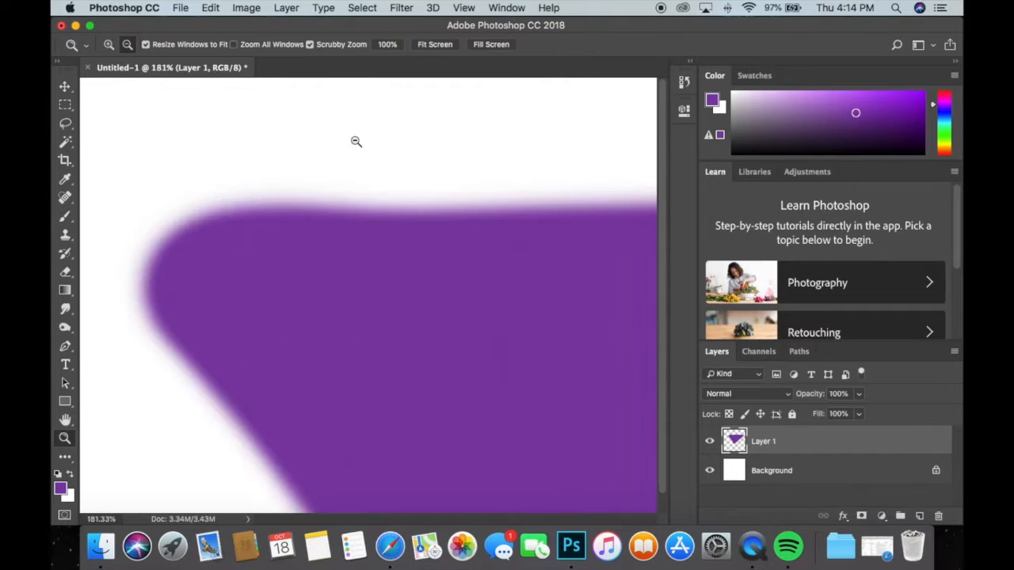
{"action": "key", "text": "super+space"}
{"action": "mouse_move", "coordinate": [312, 261]}
{"action": "left_mouse_down"}
{"action": "mouse_move", "coordinate": [317, 238]}
{"action": "mouse_move", "coordinate": [295, 244]}
{"action": "left_mouse_up"}
{"action": "right_click", "coordinate": [296, 244]}
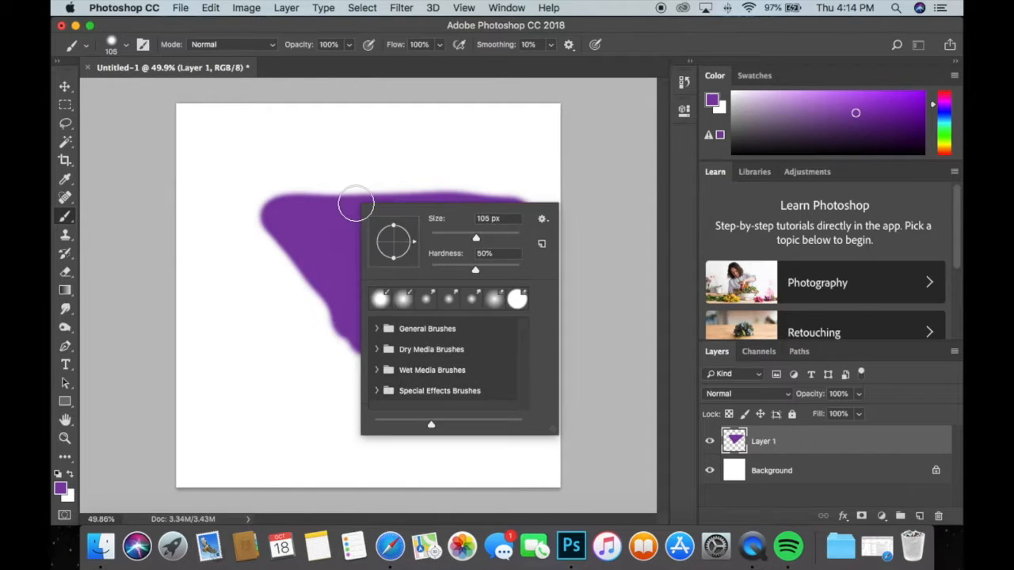
{"action": "left_click", "coordinate": [267, 234]}
{"action": "key", "text": "super+z"}
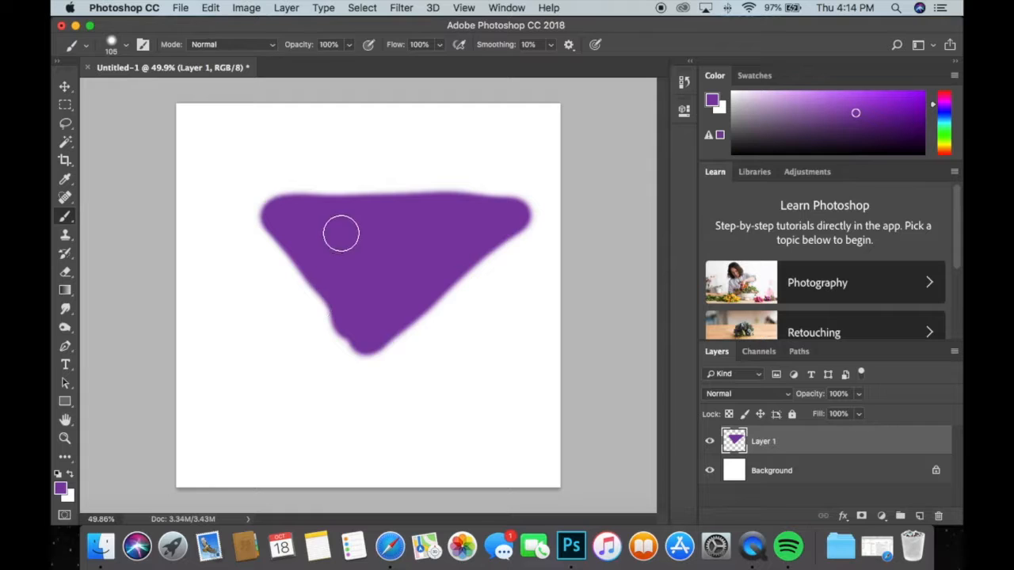
Raise the brush hardness to the maximum and paint over the triangle to make it larger with crisp edges.
{"action": "right_click", "coordinate": [342, 232]}
{"action": "left_click", "coordinate": [460, 301]}
{"action": "left_click_drag", "start_coordinate": [461, 301], "coordinate": [510, 301]}
{"action": "left_click", "coordinate": [605, 301]}
{"action": "mouse_move", "coordinate": [366, 343]}
{"action": "left_mouse_down"}
{"action": "mouse_move", "coordinate": [270, 209]}
{"action": "mouse_move", "coordinate": [406, 211]}
{"action": "mouse_move", "coordinate": [273, 206]}
{"action": "mouse_move", "coordinate": [401, 207]}
{"action": "mouse_move", "coordinate": [407, 221]}
{"action": "mouse_move", "coordinate": [361, 343]}
{"action": "mouse_move", "coordinate": [264, 209]}
{"action": "mouse_move", "coordinate": [392, 206]}
{"action": "mouse_move", "coordinate": [371, 371]}
{"action": "mouse_move", "coordinate": [345, 337]}
{"action": "mouse_move", "coordinate": [380, 380]}
{"action": "mouse_move", "coordinate": [414, 326]}
{"action": "mouse_move", "coordinate": [528, 207]}
{"action": "mouse_move", "coordinate": [380, 204]}
{"action": "left_mouse_up"}
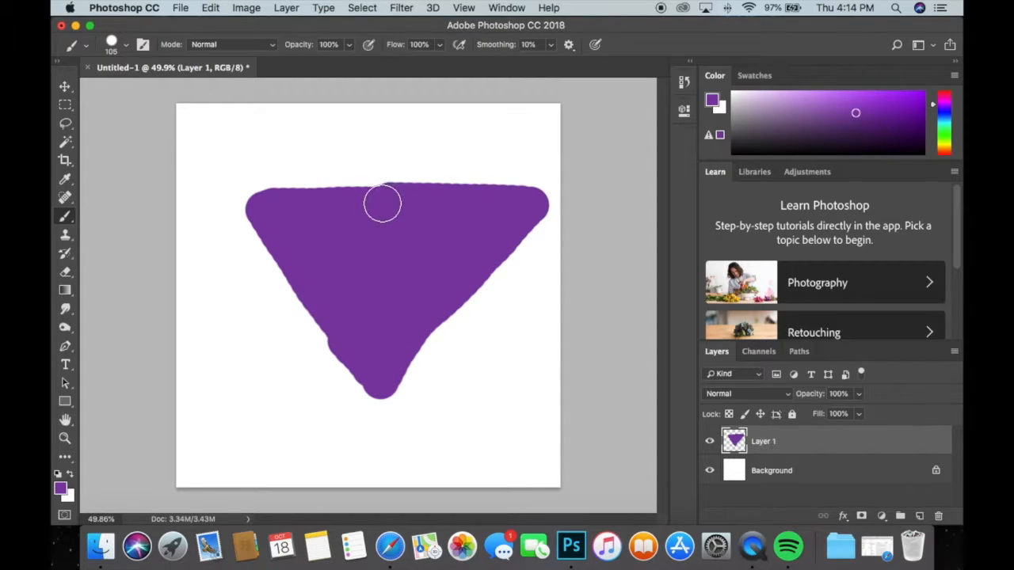
Set the brush hardness to 0% and paint a smaller, soft-edged purple triangle in the canvas's lower-left area.
{"action": "right_click", "coordinate": [385, 209]}
{"action": "left_click", "coordinate": [461, 279]}
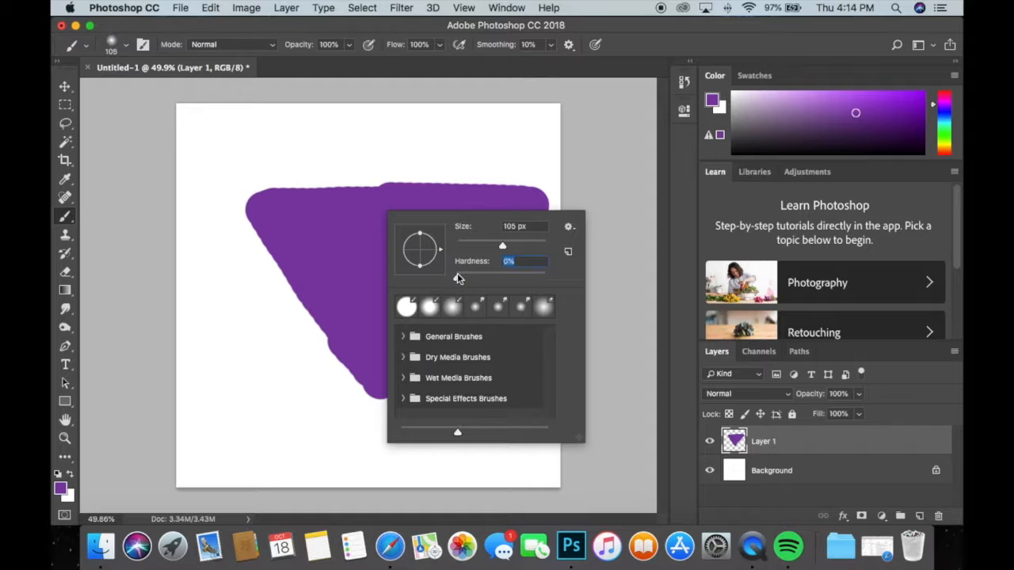
{"action": "left_click_drag", "start_coordinate": [220, 385], "coordinate": [240, 386]}
{"action": "mouse_move", "coordinate": [221, 385]}
{"action": "left_mouse_down"}
{"action": "mouse_move", "coordinate": [303, 383]}
{"action": "mouse_move", "coordinate": [261, 435]}
{"action": "mouse_move", "coordinate": [217, 374]}
{"action": "mouse_move", "coordinate": [278, 434]}
{"action": "mouse_move", "coordinate": [243, 379]}
{"action": "mouse_move", "coordinate": [278, 395]}
{"action": "mouse_move", "coordinate": [249, 445]}
{"action": "mouse_move", "coordinate": [292, 429]}
{"action": "mouse_move", "coordinate": [306, 359]}
{"action": "mouse_move", "coordinate": [277, 376]}
{"action": "mouse_move", "coordinate": [185, 374]}
{"action": "mouse_move", "coordinate": [288, 366]}
{"action": "mouse_move", "coordinate": [239, 358]}
{"action": "mouse_move", "coordinate": [193, 377]}
{"action": "mouse_move", "coordinate": [217, 420]}
{"action": "mouse_move", "coordinate": [258, 454]}
{"action": "mouse_move", "coordinate": [327, 363]}
{"action": "mouse_move", "coordinate": [199, 363]}
{"action": "mouse_move", "coordinate": [341, 364]}
{"action": "left_mouse_up"}
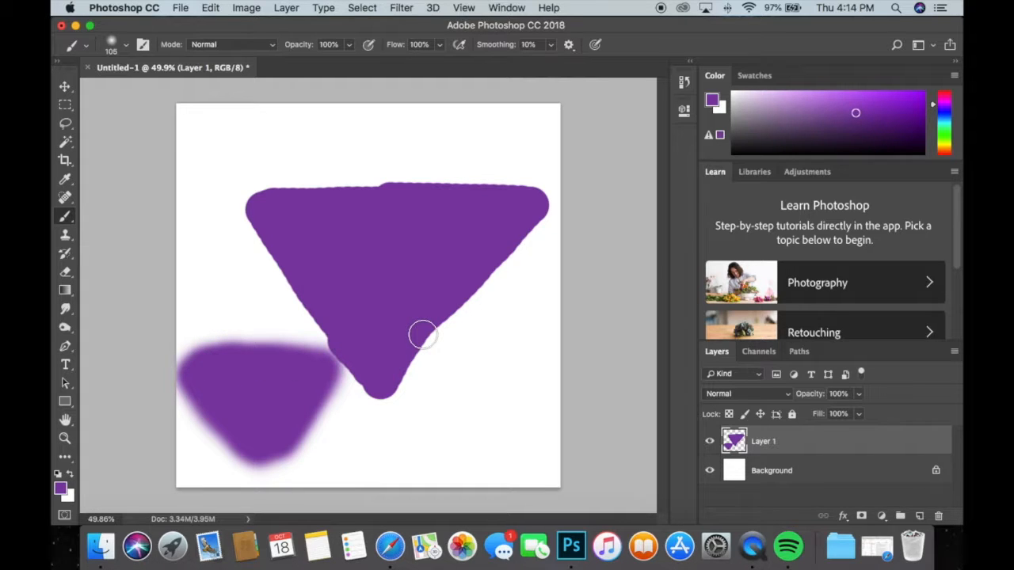
Change the foreground colour to a dark red.
{"action": "left_click", "coordinate": [61, 487]}
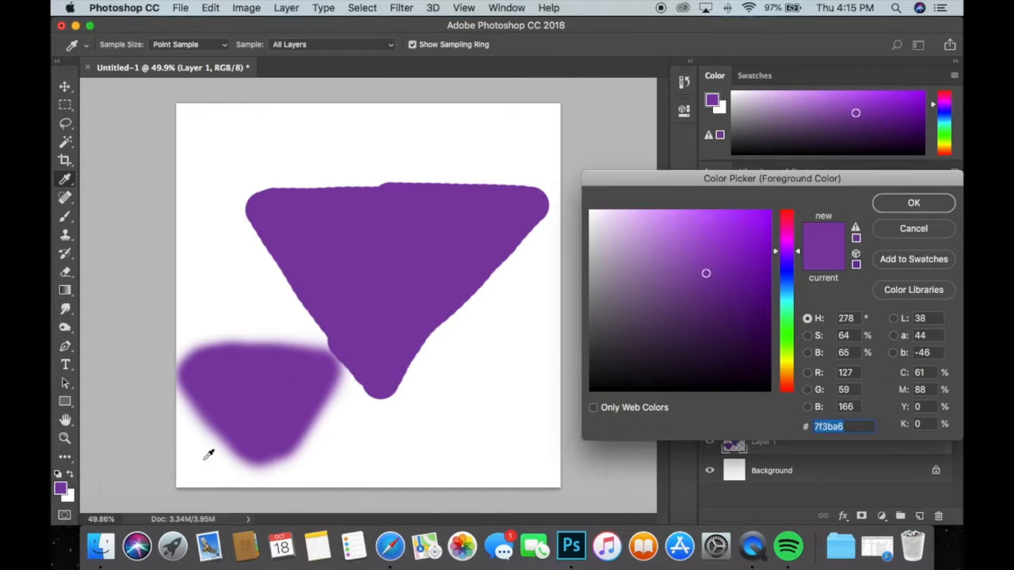
{"action": "left_click_drag", "start_coordinate": [789, 349], "coordinate": [786, 389]}
{"action": "left_click", "coordinate": [731, 242]}
{"action": "left_click", "coordinate": [742, 268]}
{"action": "left_click", "coordinate": [888, 206]}
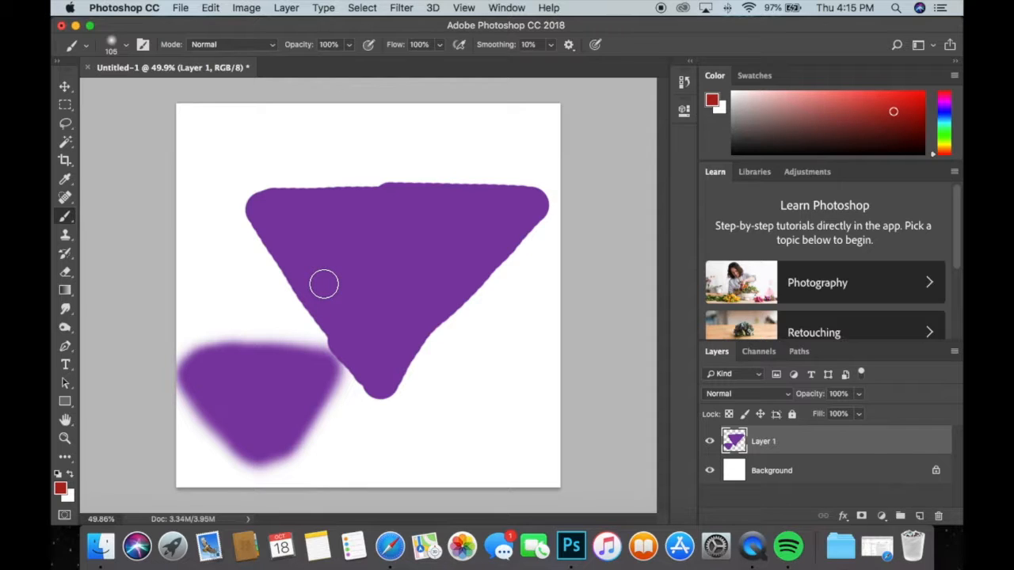
Enlarge the brush to 700 px and dab soft red over the centre of the large triangle.
{"action": "key", "text": "bracketleft"}
{"action": "key", "text": "bracketleft"}
{"action": "key", "text": "bracketleft"}
{"action": "key", "text": "bracketleft"}
{"action": "key", "text": "bracketleft"}
{"action": "key", "text": "bracketleft"}
{"action": "key", "text": "bracketleft"}
{"action": "key", "text": "bracketright"}
{"action": "key", "text": "bracketright"}
{"action": "key", "text": "bracketright"}
{"action": "key", "text": "bracketright"}
{"action": "key", "text": "bracketright"}
{"action": "key", "text": "bracketright"}
{"action": "key", "text": "bracketright"}
{"action": "key", "text": "bracketright"}
{"action": "key", "text": "bracketright"}
{"action": "key", "text": "bracketright"}
{"action": "key", "text": "bracketright"}
{"action": "key", "text": "bracketright"}
{"action": "key", "text": "bracketright"}
{"action": "key", "text": "bracketright"}
{"action": "key", "text": "bracketright"}
{"action": "key", "text": "bracketright"}
{"action": "key", "text": "bracketright"}
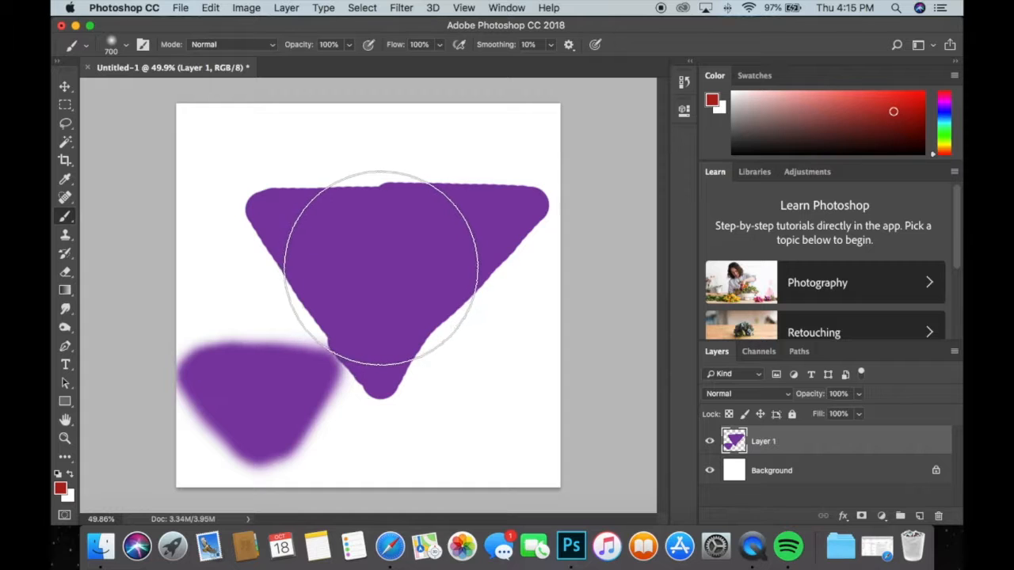
{"action": "left_click", "coordinate": [384, 268]}
{"action": "left_click", "coordinate": [384, 268]}
{"action": "left_click", "coordinate": [383, 267]}
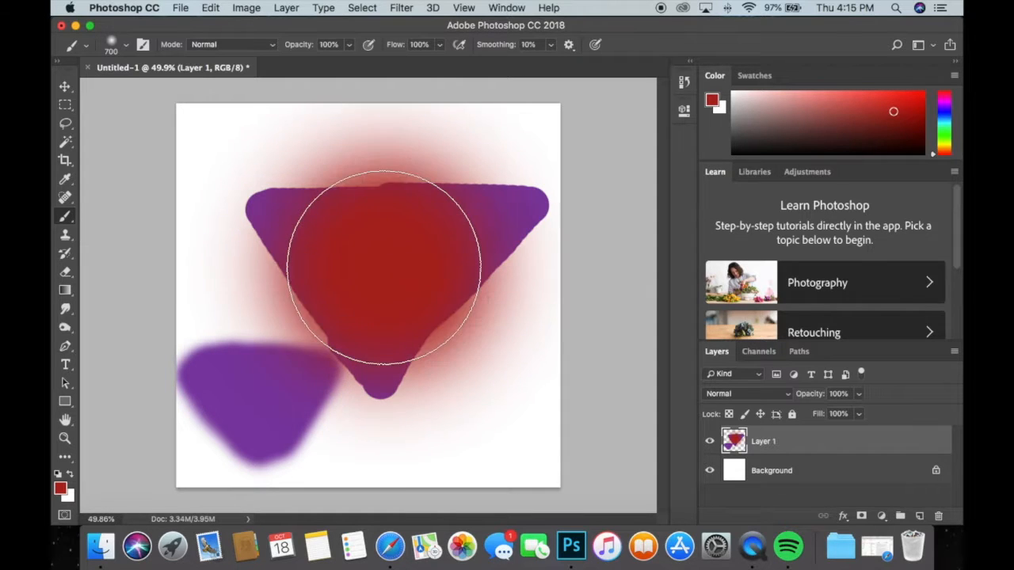
{"action": "left_click", "coordinate": [383, 267]}
Dab soft red over the small triangle and add further red dabs on the large one.
{"action": "left_click", "coordinate": [267, 402]}
{"action": "left_click", "coordinate": [293, 370]}
{"action": "left_click", "coordinate": [396, 242]}
{"action": "left_click", "coordinate": [391, 261]}
{"action": "left_click", "coordinate": [396, 261]}
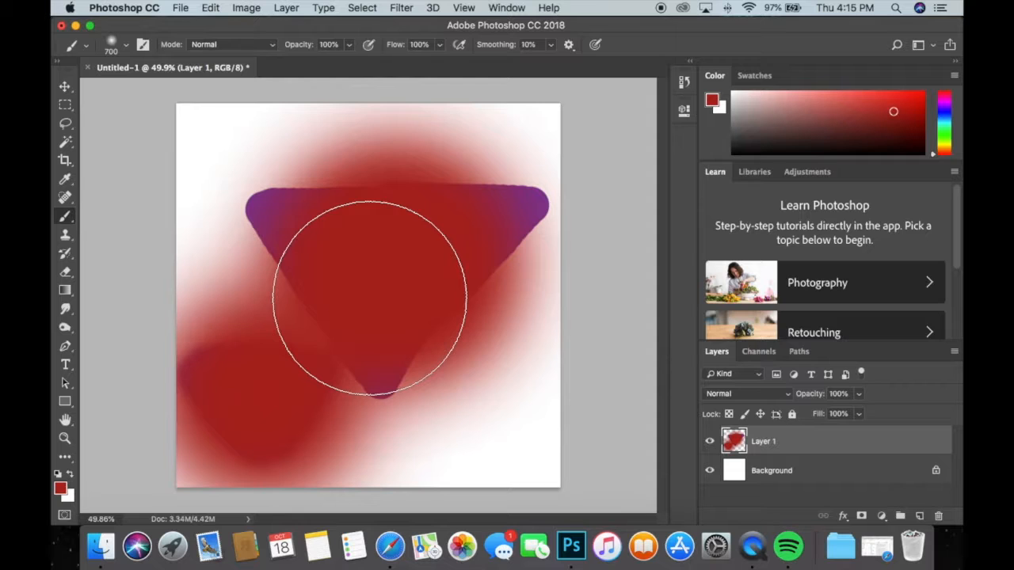
Move the painted shapes on Layer 1 slightly to the right and unlock the Background layer.
{"action": "left_click", "coordinate": [65, 88]}
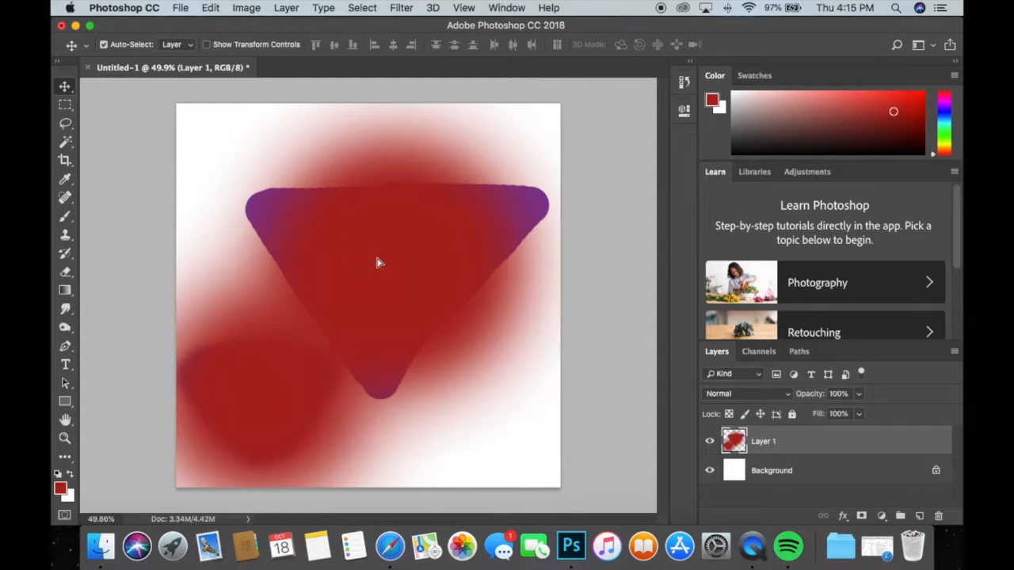
{"action": "left_click_drag", "start_coordinate": [382, 221], "coordinate": [422, 262]}
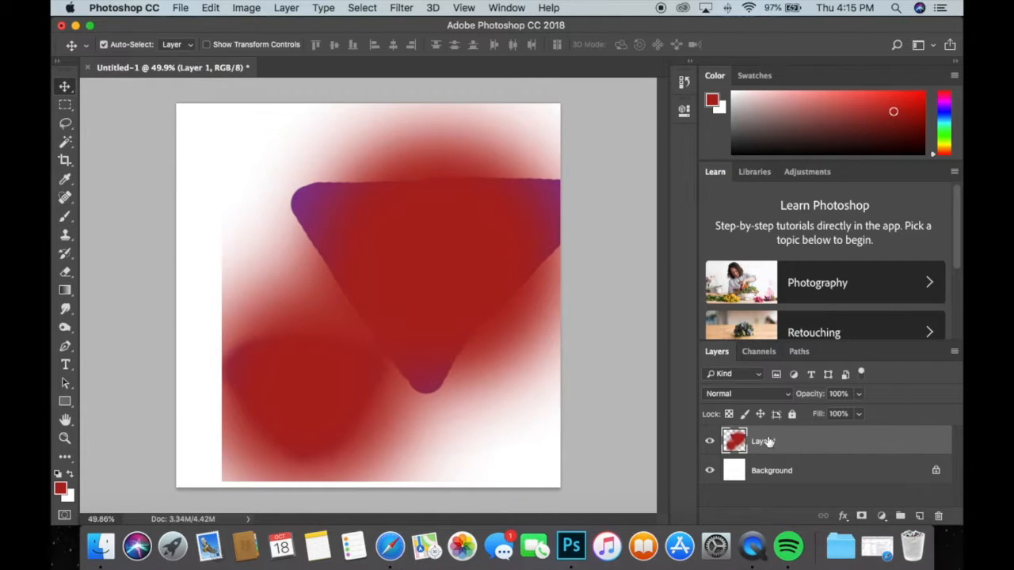
{"action": "left_click", "coordinate": [935, 470]}
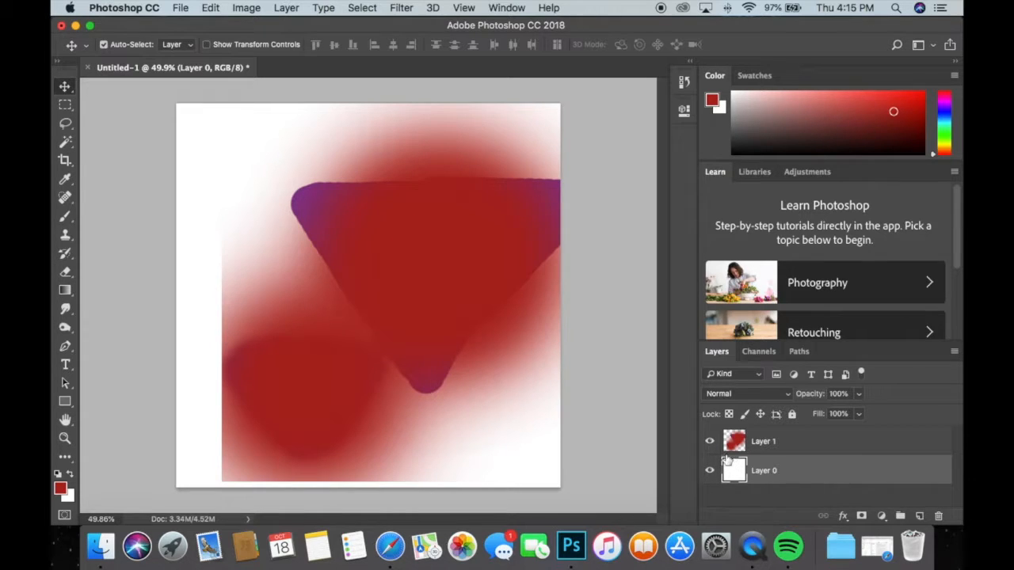
{"action": "mouse_move", "coordinate": [195, 304]}
{"action": "left_mouse_down"}
{"action": "mouse_move", "coordinate": [213, 305]}
{"action": "mouse_move", "coordinate": [197, 333]}
{"action": "mouse_move", "coordinate": [208, 294]}
{"action": "mouse_move", "coordinate": [199, 303]}
{"action": "left_mouse_up"}
Move the painted Layer 1 farther right across the white Layer 0 and bring it back to fill the canvas.
{"action": "left_click", "coordinate": [424, 281]}
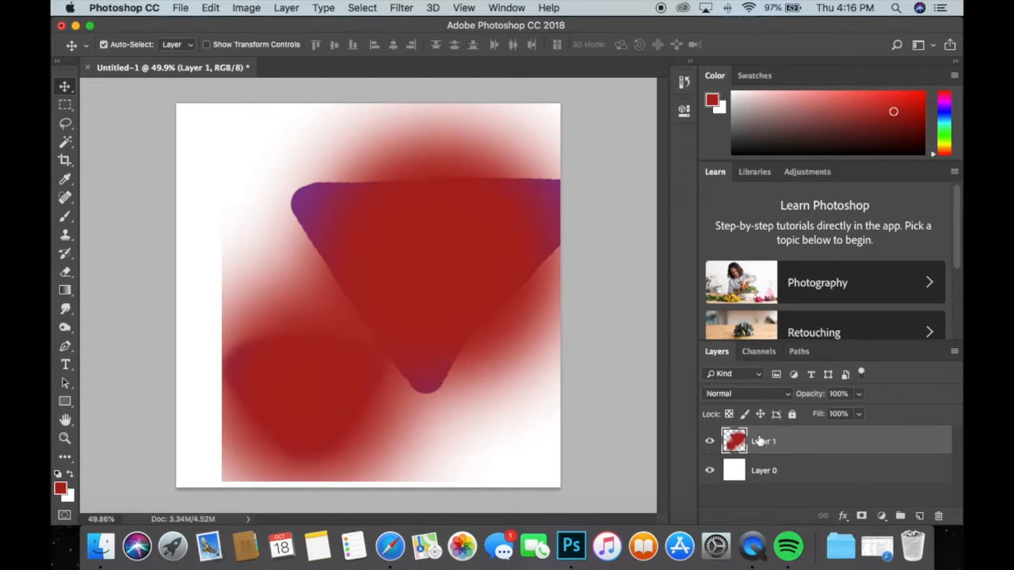
{"action": "left_click_drag", "start_coordinate": [369, 245], "coordinate": [498, 256]}
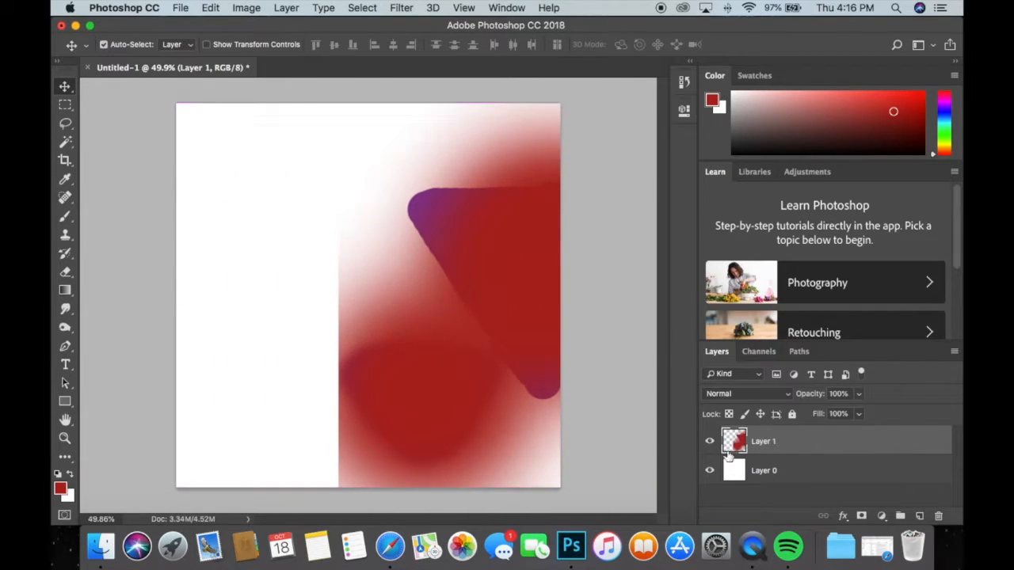
{"action": "left_click", "coordinate": [769, 475]}
{"action": "mouse_move", "coordinate": [261, 385]}
{"action": "left_mouse_down"}
{"action": "mouse_move", "coordinate": [198, 416]}
{"action": "mouse_move", "coordinate": [267, 369]}
{"action": "mouse_move", "coordinate": [280, 392]}
{"action": "mouse_move", "coordinate": [262, 384]}
{"action": "left_mouse_up"}
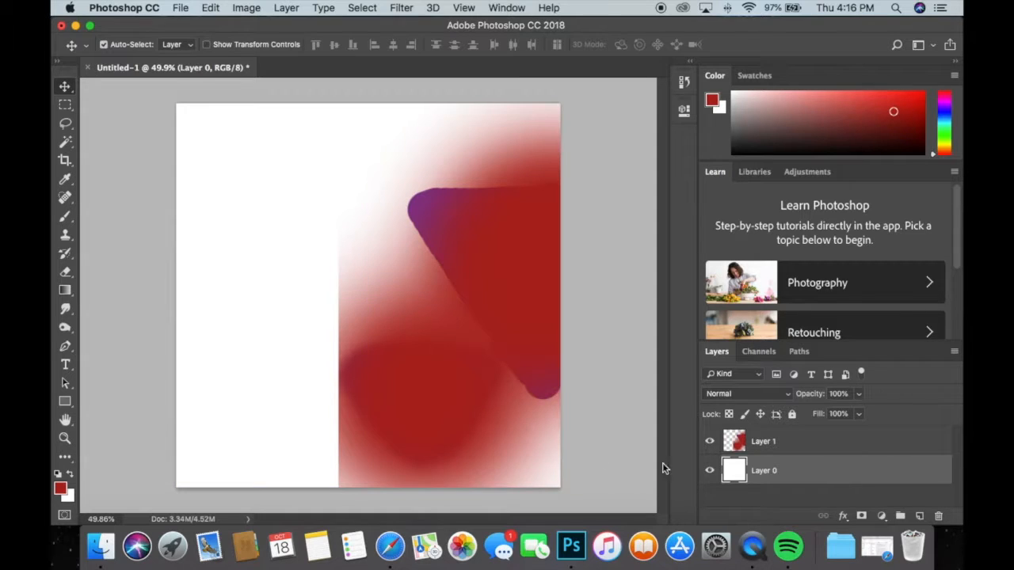
{"action": "left_click", "coordinate": [770, 449]}
{"action": "left_click_drag", "start_coordinate": [482, 346], "coordinate": [320, 343]}
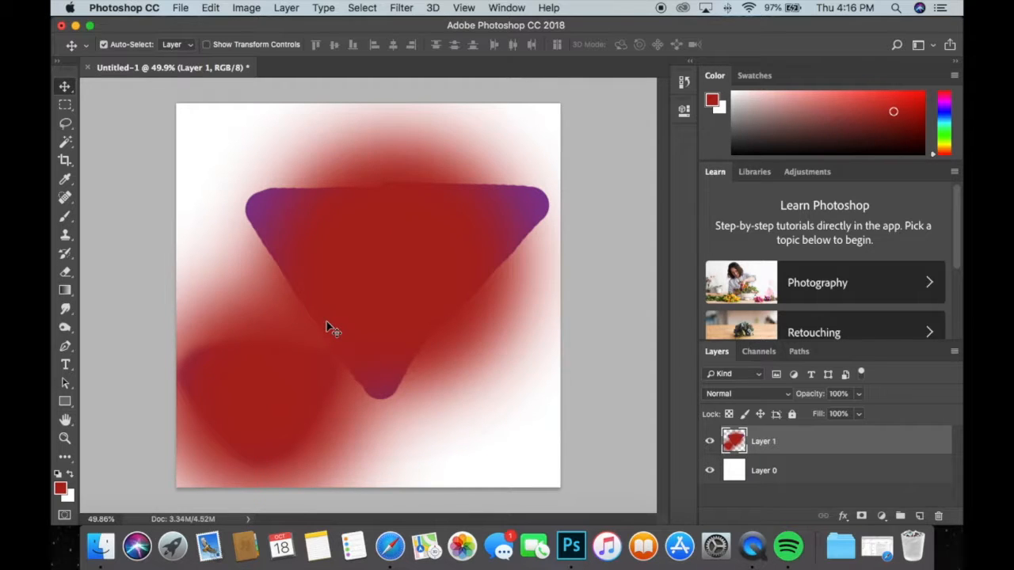
Free-transform Layer 1 around its centre to about 70% width and 67% height and apply the scaling.
{"action": "key", "text": "super"}
{"action": "key", "text": "super+t"}
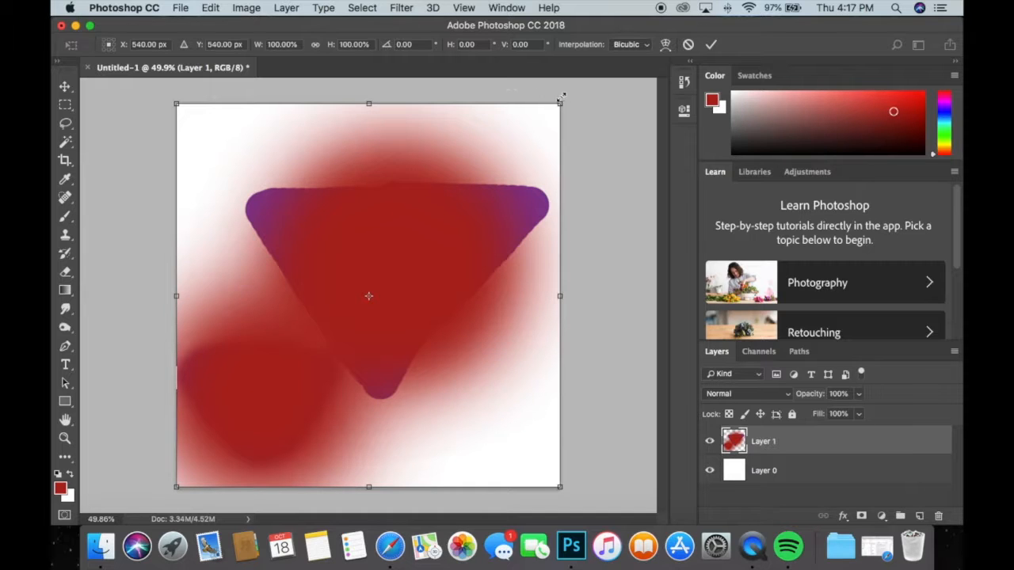
{"action": "left_click_drag", "start_coordinate": [552, 108], "coordinate": [540, 142]}
{"action": "left_click_drag", "start_coordinate": [419, 236], "coordinate": [368, 232]}
{"action": "left_click_drag", "start_coordinate": [548, 126], "coordinate": [447, 126]}
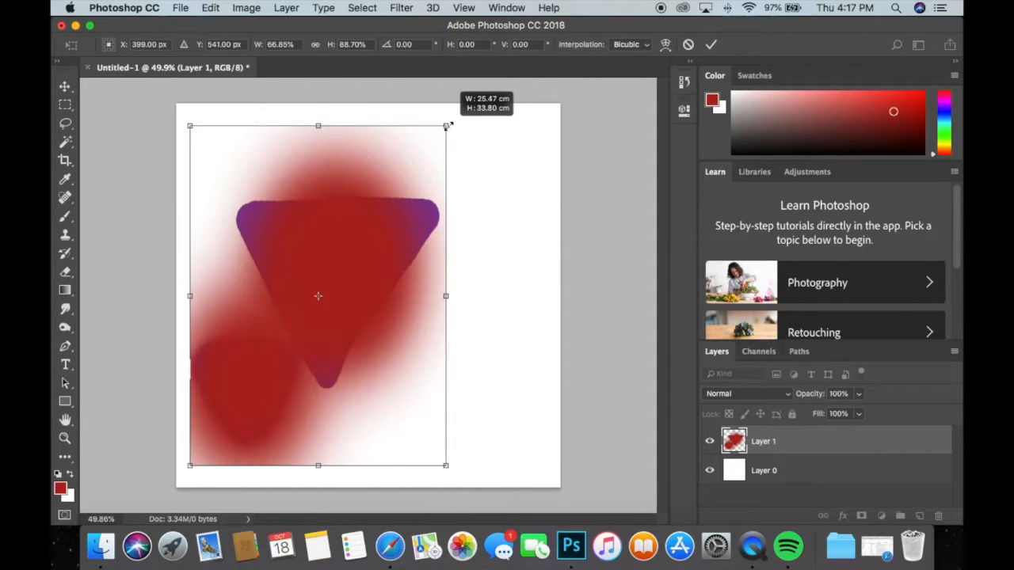
{"action": "left_click_drag", "start_coordinate": [447, 126], "coordinate": [539, 149]}
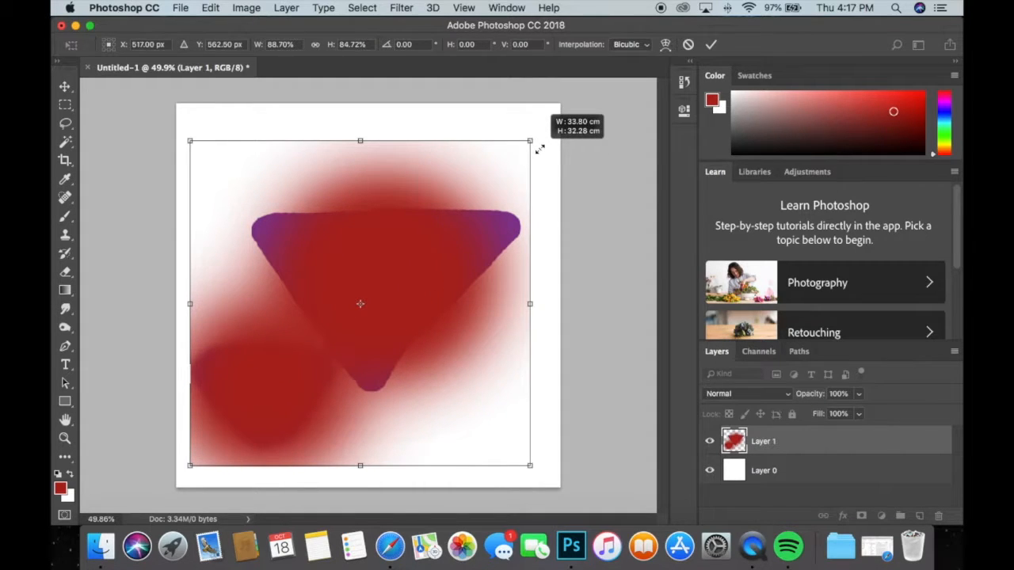
{"action": "left_click_drag", "start_coordinate": [540, 148], "coordinate": [489, 179]}
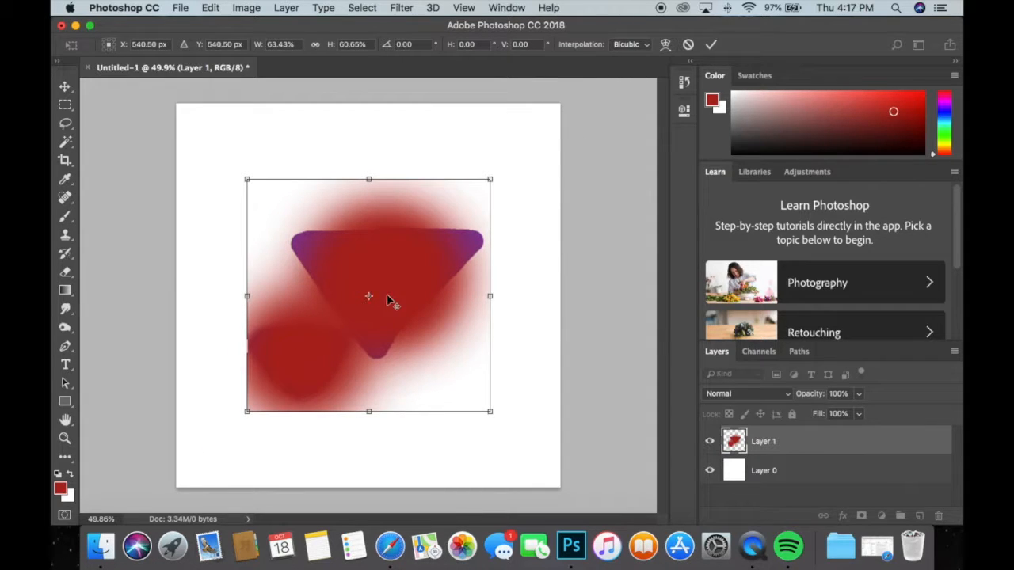
{"action": "mouse_move", "coordinate": [494, 179]}
{"action": "left_mouse_down"}
{"action": "mouse_move", "coordinate": [438, 221]}
{"action": "mouse_move", "coordinate": [522, 183]}
{"action": "mouse_move", "coordinate": [483, 204]}
{"action": "mouse_move", "coordinate": [564, 144]}
{"action": "mouse_move", "coordinate": [516, 167]}
{"action": "mouse_move", "coordinate": [531, 156]}
{"action": "mouse_move", "coordinate": [491, 163]}
{"action": "mouse_move", "coordinate": [463, 189]}
{"action": "mouse_move", "coordinate": [509, 168]}
{"action": "left_mouse_up"}
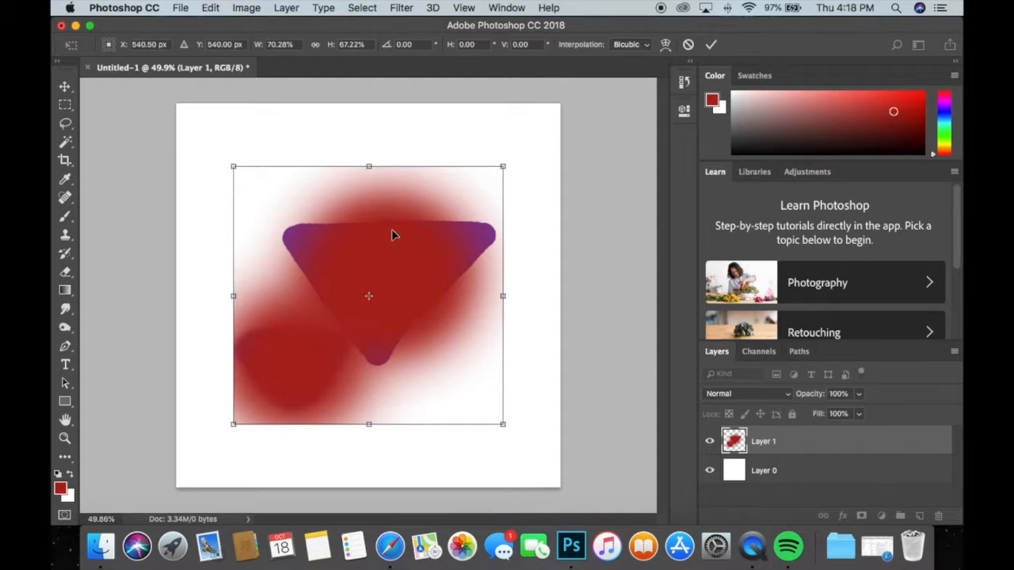
{"action": "key", "text": "Return"}
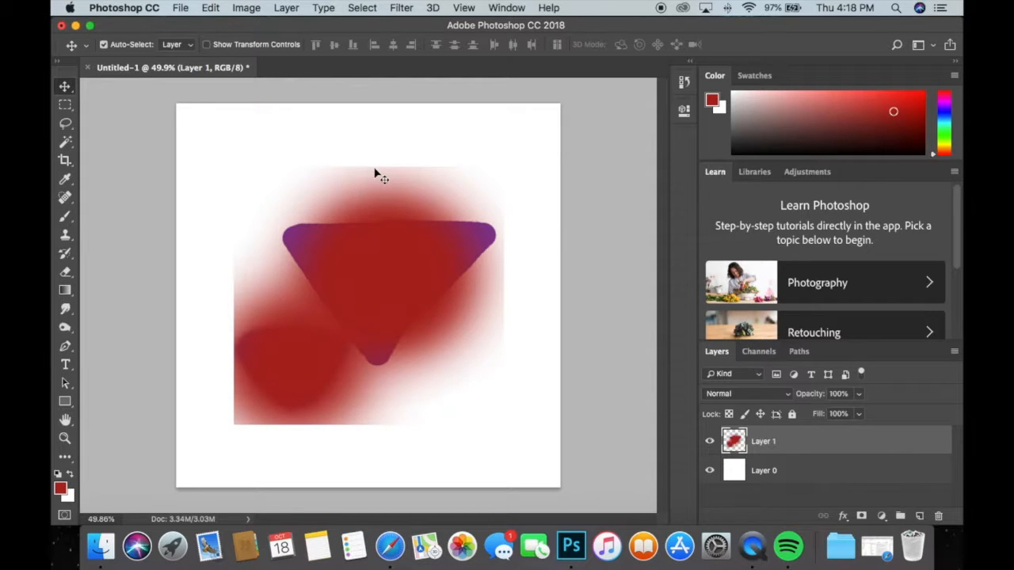
Try deleting a square marquee area over the large triangle from both Layer 1 and Layer 0.
{"action": "left_click", "coordinate": [66, 106]}
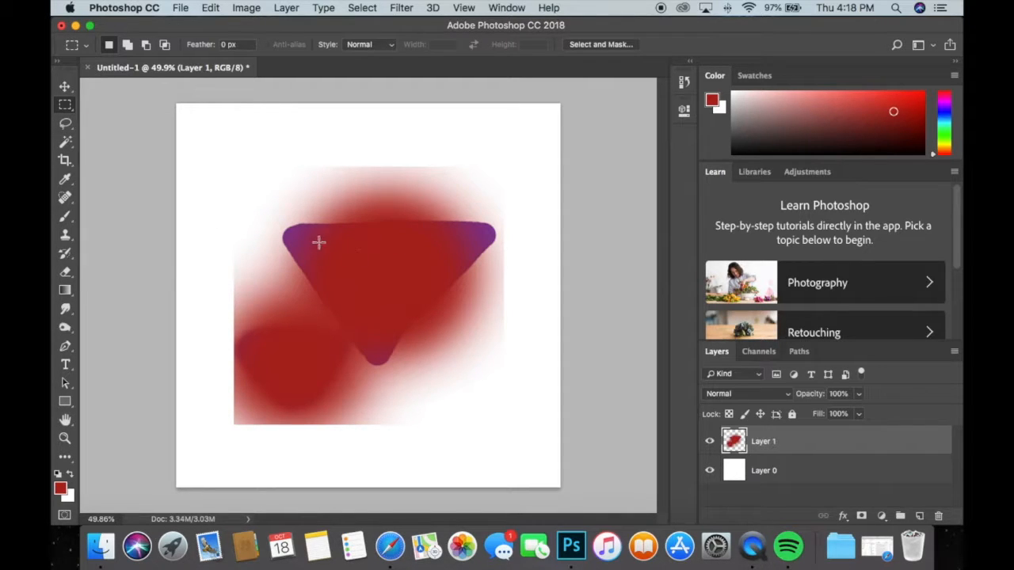
{"action": "left_click_drag", "start_coordinate": [299, 219], "coordinate": [479, 367]}
{"action": "left_click_drag", "start_coordinate": [356, 278], "coordinate": [333, 272]}
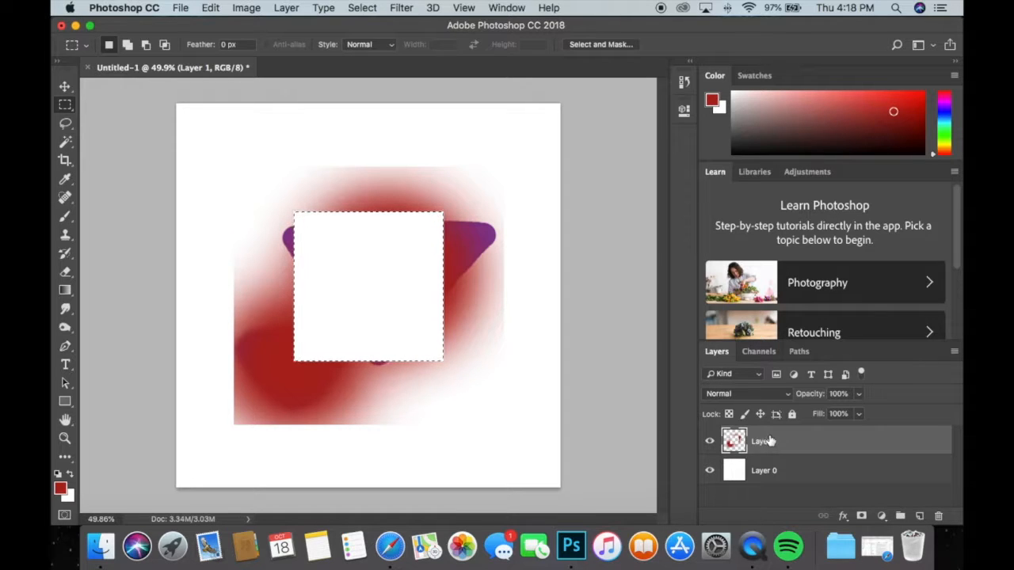
{"action": "left_click", "coordinate": [761, 471]}
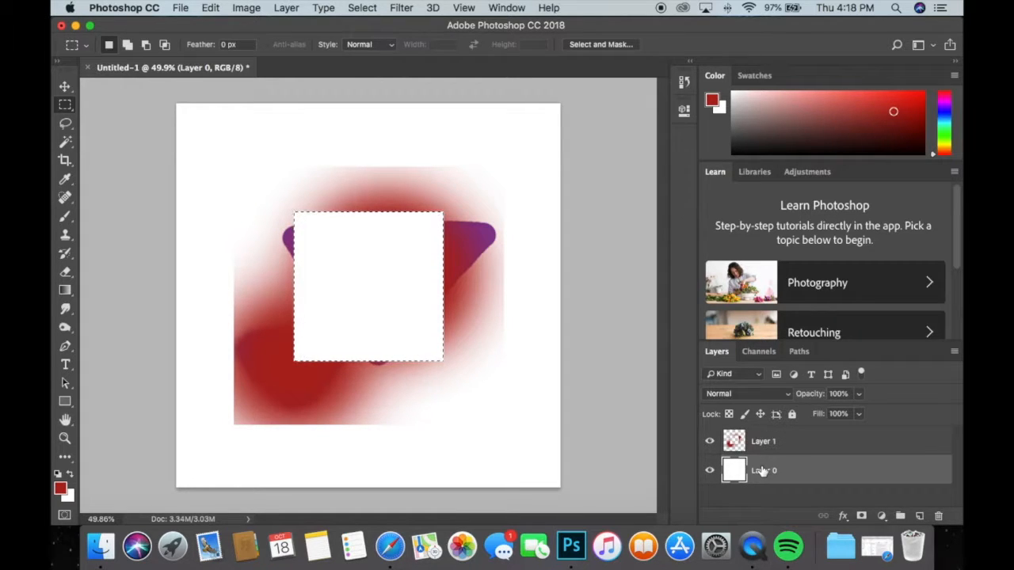
{"action": "key", "text": "Delete"}
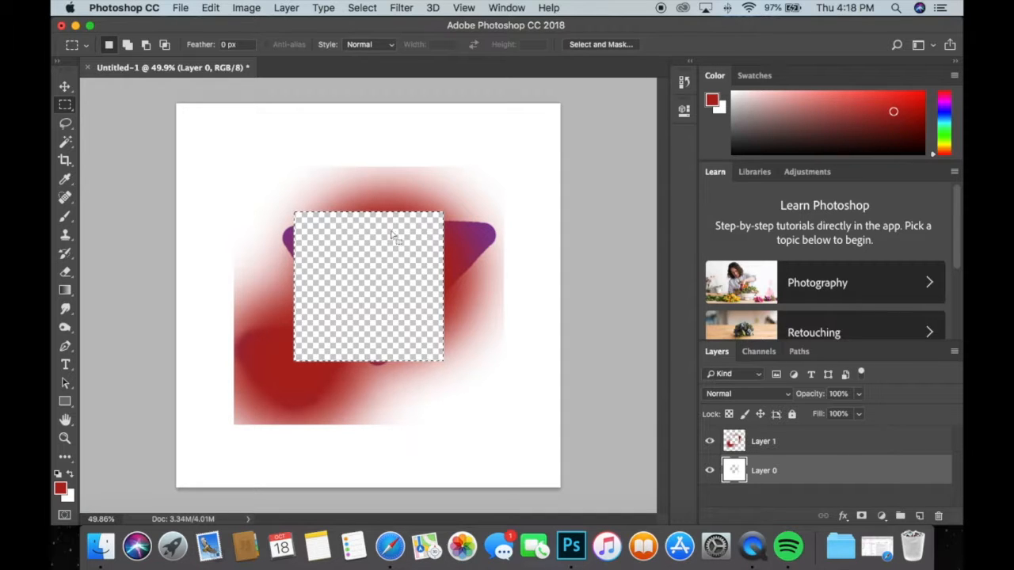
{"action": "key", "text": "ctrl+z"}
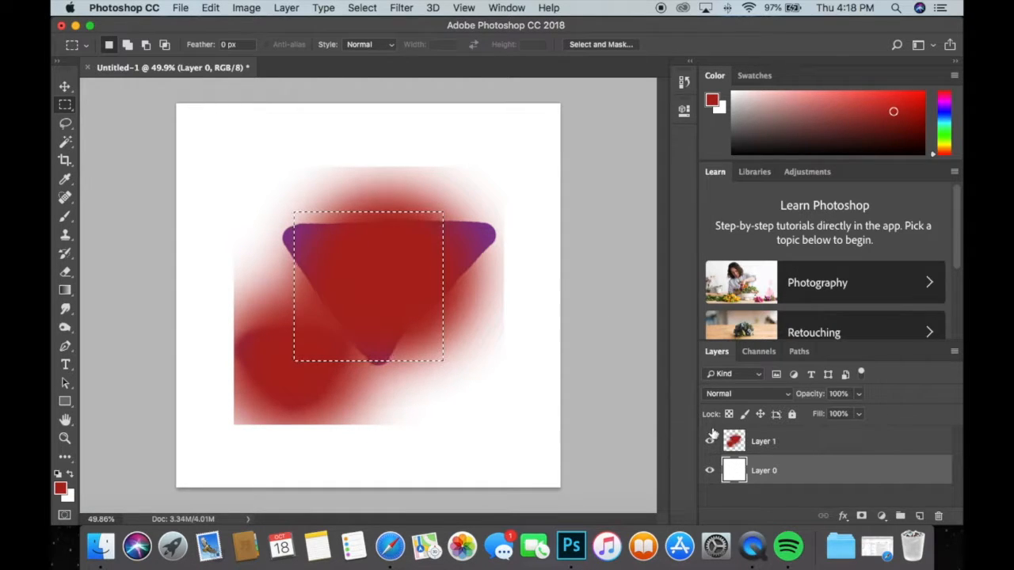
{"action": "key", "text": "ctrl+d"}
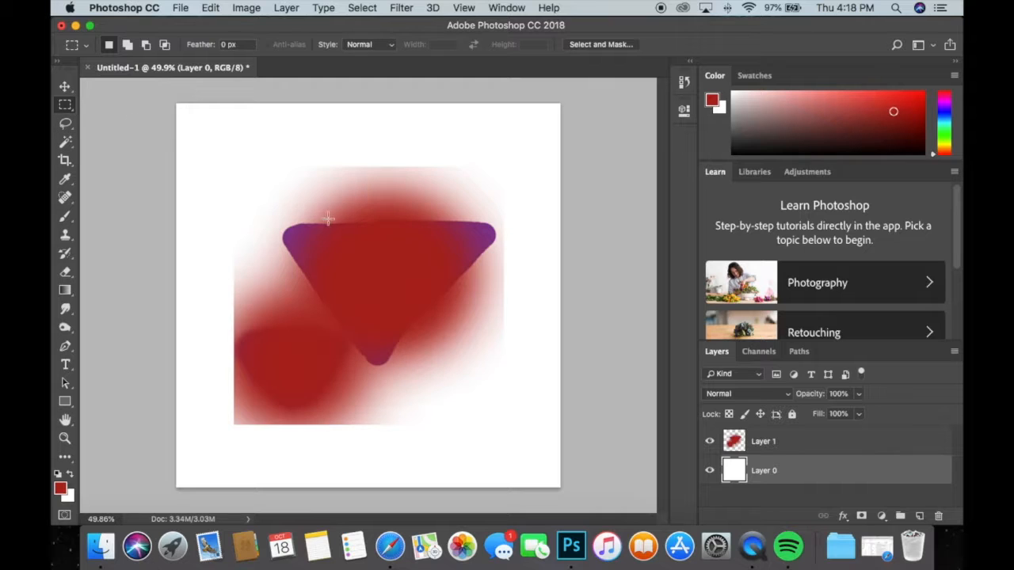
Make a tall rectangular marquee selection from the middle of the large triangle down to below the painted area.
{"action": "left_click_drag", "start_coordinate": [212, 154], "coordinate": [377, 281]}
{"action": "left_click", "coordinate": [416, 375]}
{"action": "left_click_drag", "start_coordinate": [425, 444], "coordinate": [317, 262]}
Switch to the Brush tool and set the foreground colour to green #34ad1c.
{"action": "left_click", "coordinate": [66, 218]}
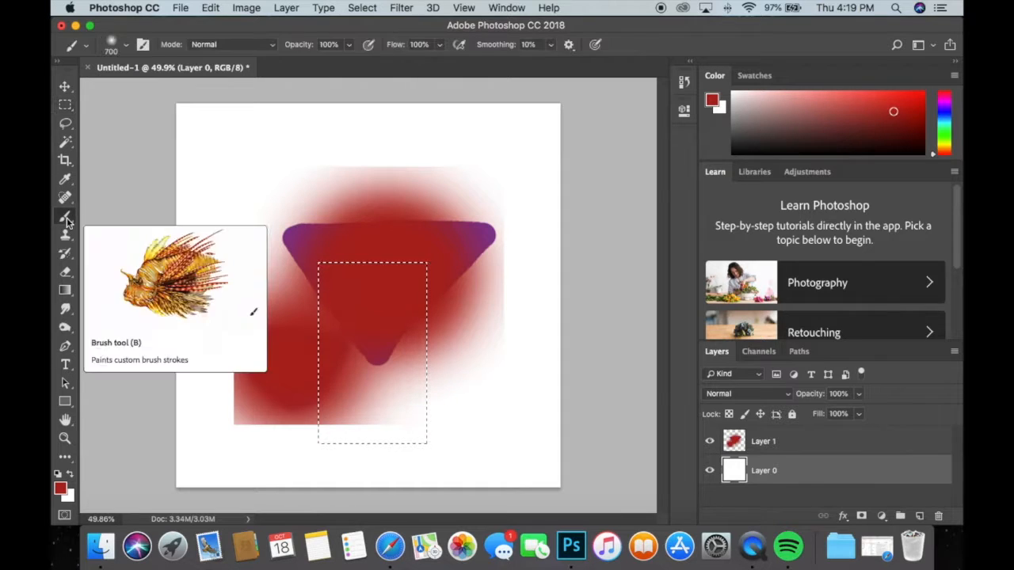
{"action": "left_click", "coordinate": [60, 488]}
{"action": "left_click", "coordinate": [786, 335]}
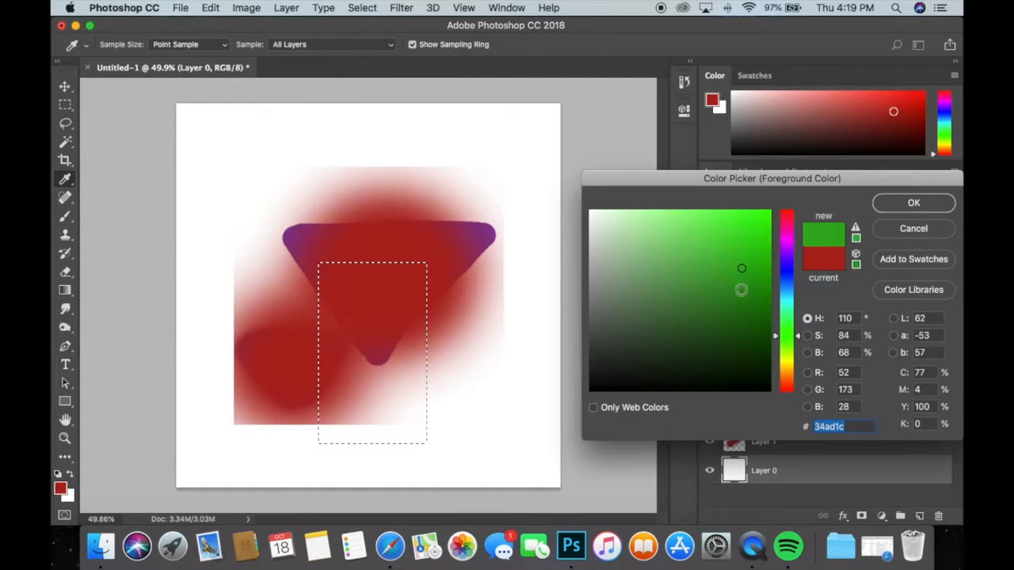
{"action": "left_click", "coordinate": [911, 204]}
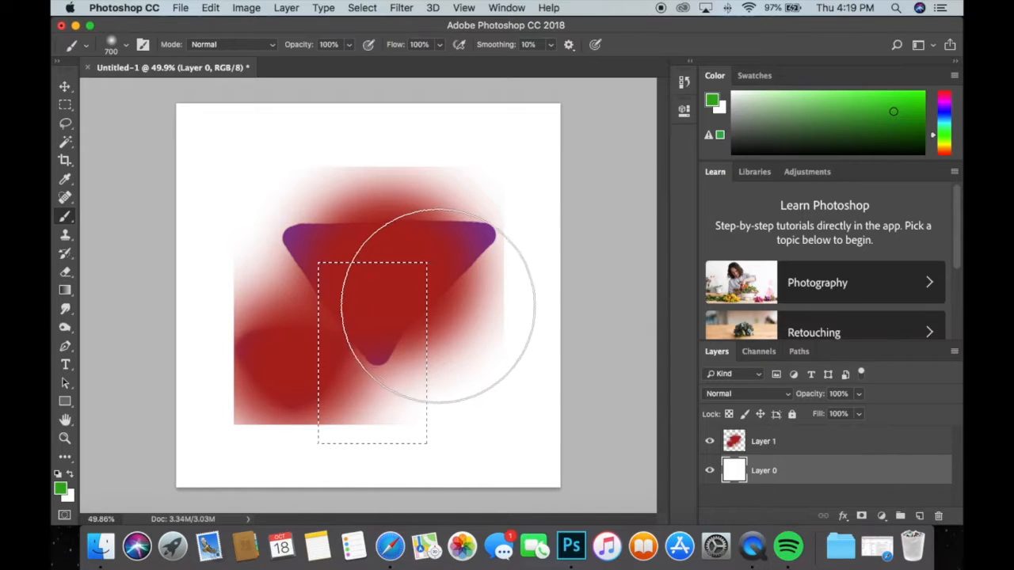
Reduce the brush to 200 px and dab green inside the rectangular selection on a new layer above Layer 1.
{"action": "key", "text": "bracketleft"}
{"action": "key", "text": "bracketleft"}
{"action": "key", "text": "bracketleft"}
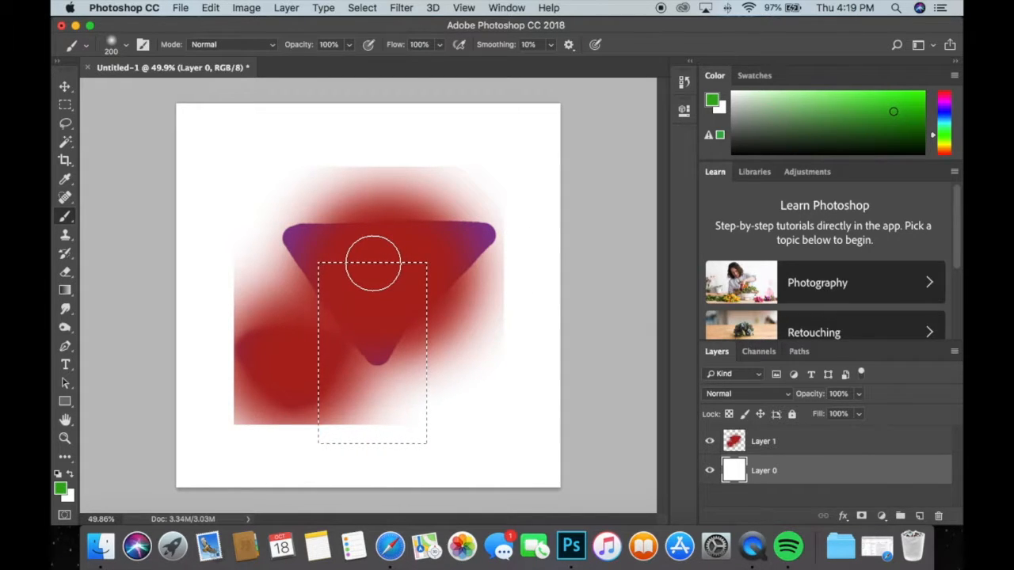
{"action": "left_click", "coordinate": [792, 441]}
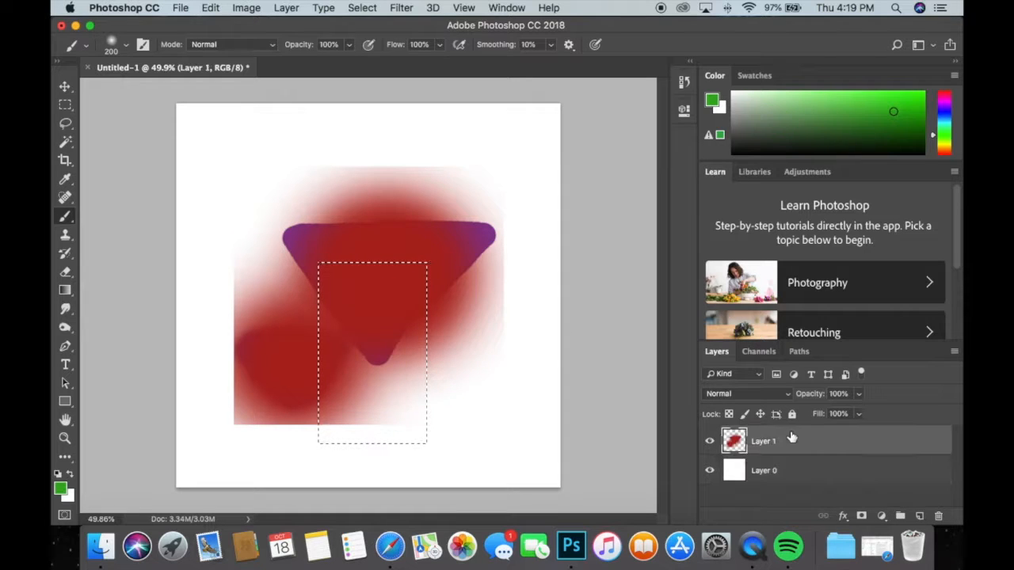
{"action": "left_click", "coordinate": [918, 516]}
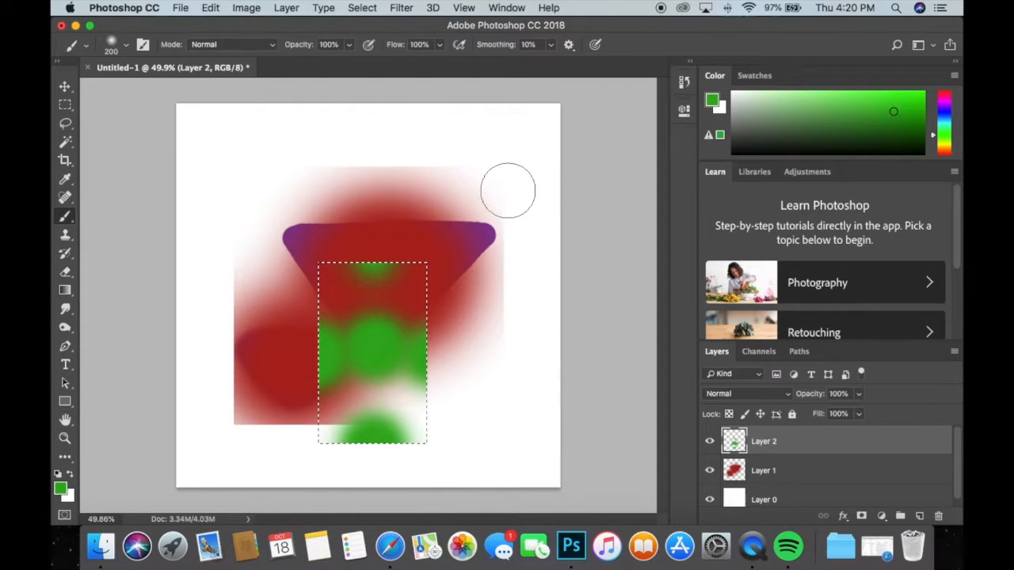
Invert the selection and paint green over most of the canvas around the rectangle on Layer 2.
{"action": "left_click", "coordinate": [362, 9]}
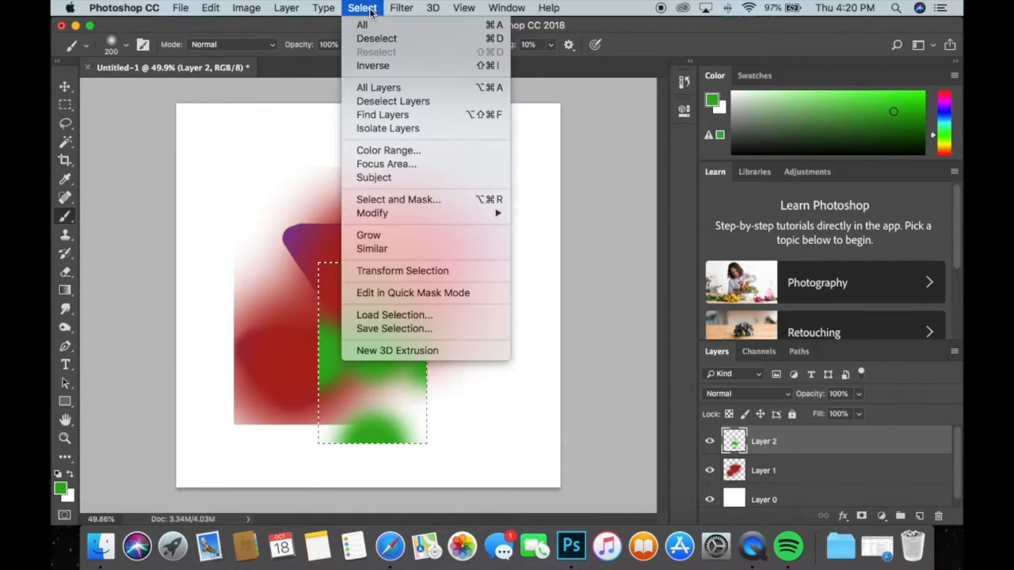
{"action": "left_click", "coordinate": [372, 65]}
{"action": "mouse_move", "coordinate": [233, 285]}
{"action": "left_mouse_down"}
{"action": "mouse_move", "coordinate": [246, 231]}
{"action": "mouse_move", "coordinate": [289, 205]}
{"action": "mouse_move", "coordinate": [350, 191]}
{"action": "mouse_move", "coordinate": [480, 209]}
{"action": "mouse_move", "coordinate": [498, 238]}
{"action": "mouse_move", "coordinate": [503, 309]}
{"action": "left_mouse_up"}
{"action": "mouse_move", "coordinate": [253, 412]}
{"action": "left_mouse_down"}
{"action": "mouse_move", "coordinate": [238, 396]}
{"action": "mouse_move", "coordinate": [257, 448]}
{"action": "mouse_move", "coordinate": [294, 466]}
{"action": "left_mouse_up"}
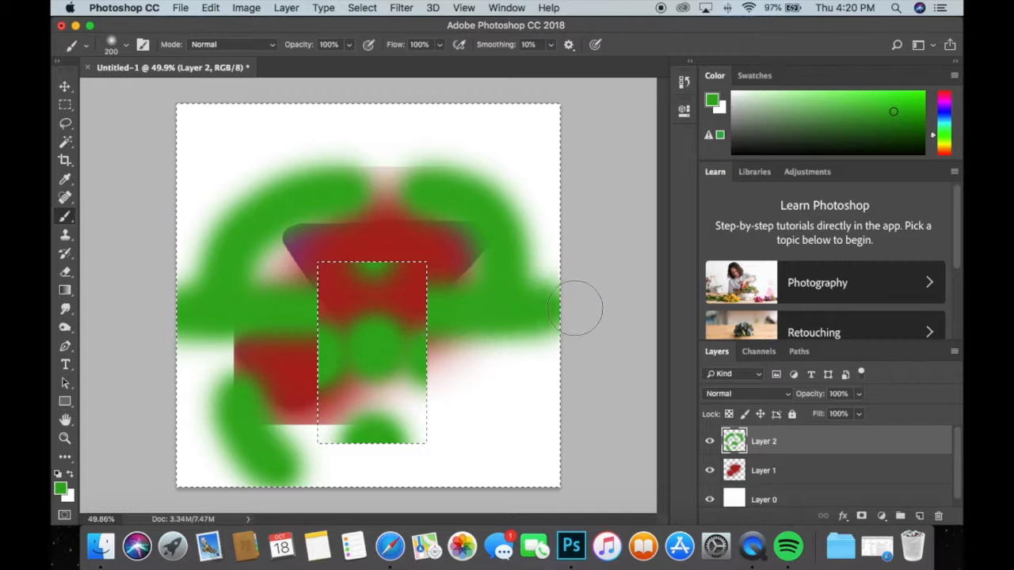
{"action": "left_click_drag", "start_coordinate": [453, 287], "coordinate": [108, 260]}
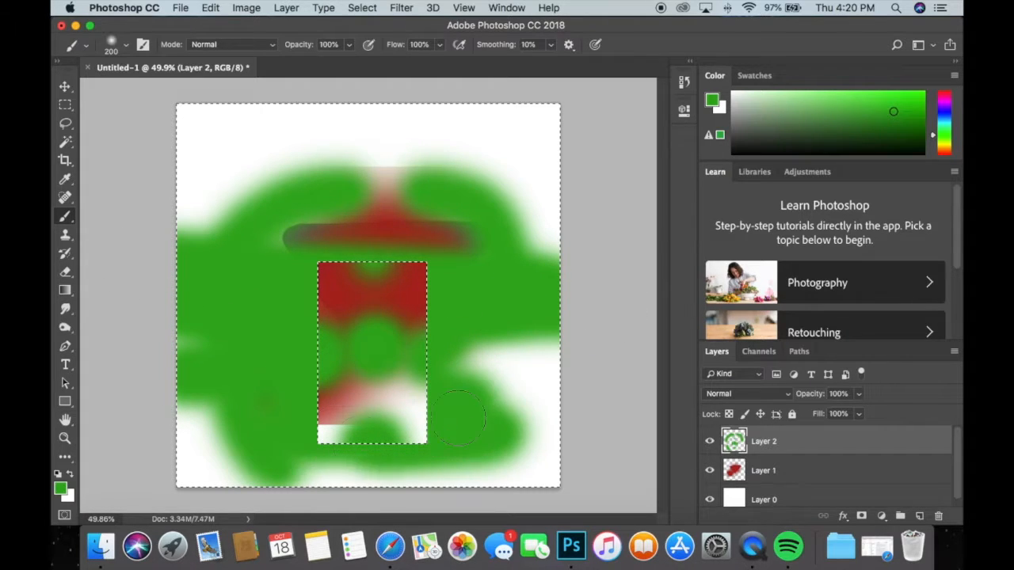
{"action": "mouse_move", "coordinate": [459, 226]}
{"action": "left_mouse_down"}
{"action": "mouse_move", "coordinate": [246, 231]}
{"action": "mouse_move", "coordinate": [443, 226]}
{"action": "mouse_move", "coordinate": [346, 225]}
{"action": "mouse_move", "coordinate": [452, 206]}
{"action": "mouse_move", "coordinate": [251, 176]}
{"action": "mouse_move", "coordinate": [438, 168]}
{"action": "mouse_move", "coordinate": [291, 139]}
{"action": "mouse_move", "coordinate": [317, 150]}
{"action": "left_mouse_up"}
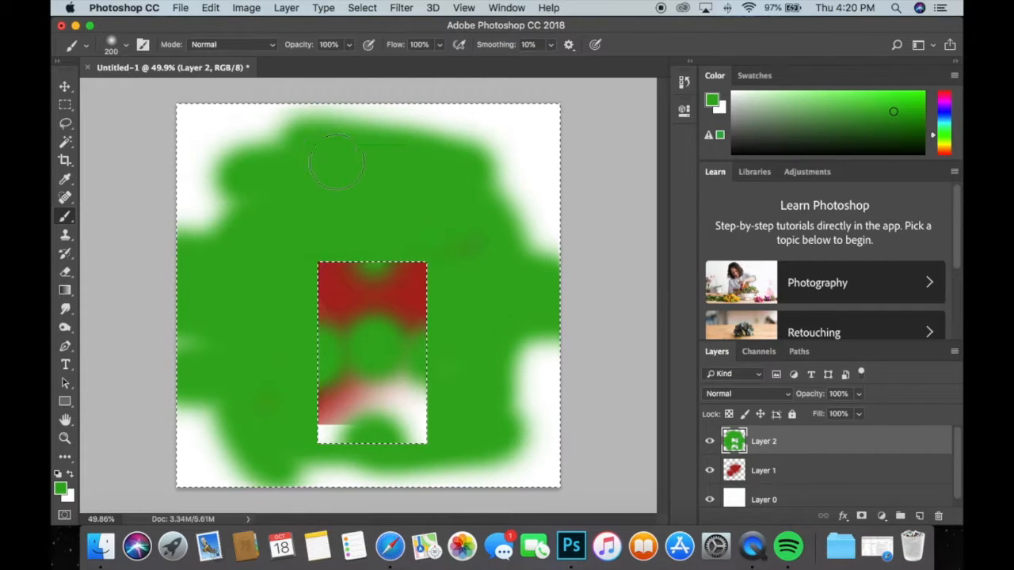
Clear the inverted selection and outline a large heart freehand with the Lasso tool across the middle of the canvas.
{"action": "left_click", "coordinate": [65, 104]}
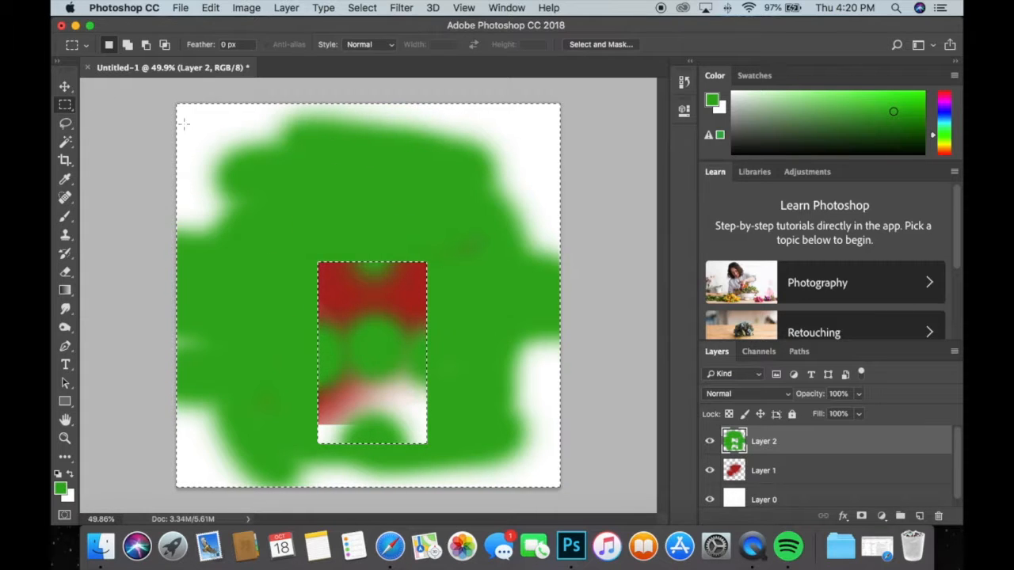
{"action": "key", "text": "super+d"}
{"action": "left_click", "coordinate": [66, 124]}
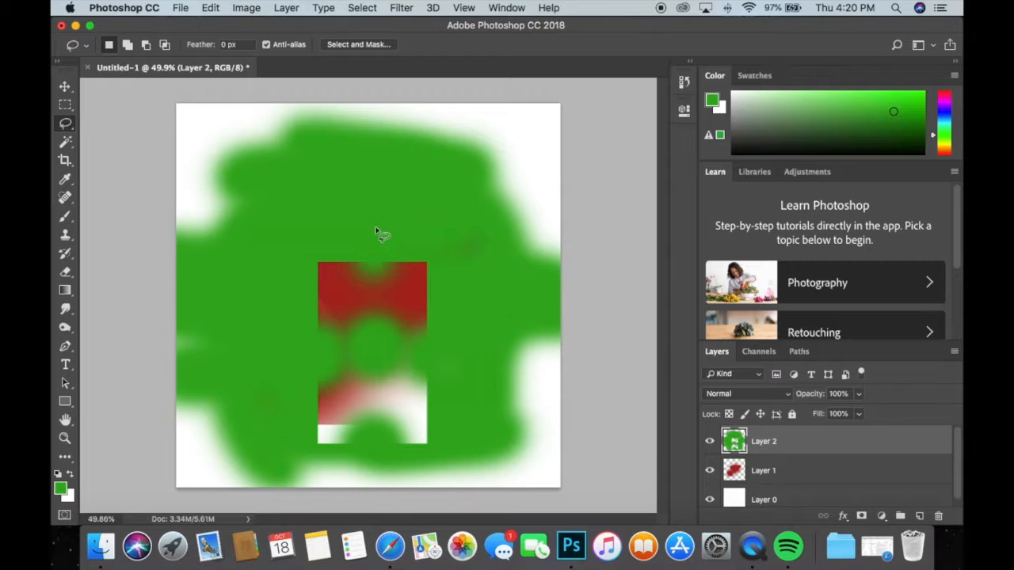
{"action": "mouse_move", "coordinate": [327, 198]}
{"action": "left_mouse_down"}
{"action": "mouse_move", "coordinate": [263, 253]}
{"action": "mouse_move", "coordinate": [304, 295]}
{"action": "mouse_move", "coordinate": [356, 404]}
{"action": "mouse_move", "coordinate": [481, 259]}
{"action": "mouse_move", "coordinate": [490, 185]}
{"action": "mouse_move", "coordinate": [411, 185]}
{"action": "mouse_move", "coordinate": [378, 232]}
{"action": "left_mouse_up"}
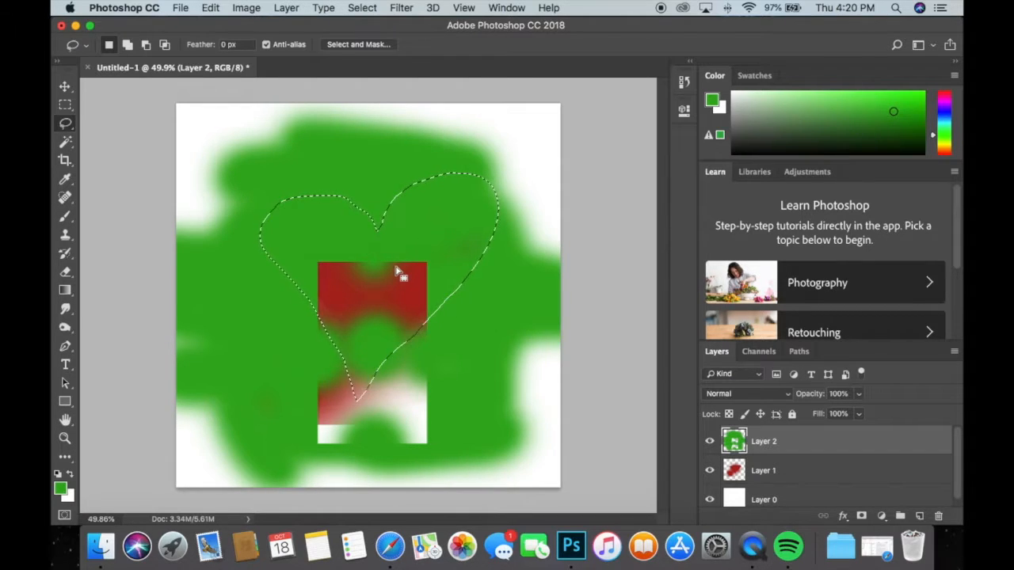
Return to the Brush tool and set the foreground colour to teal #1cadab.
{"action": "key", "text": "b"}
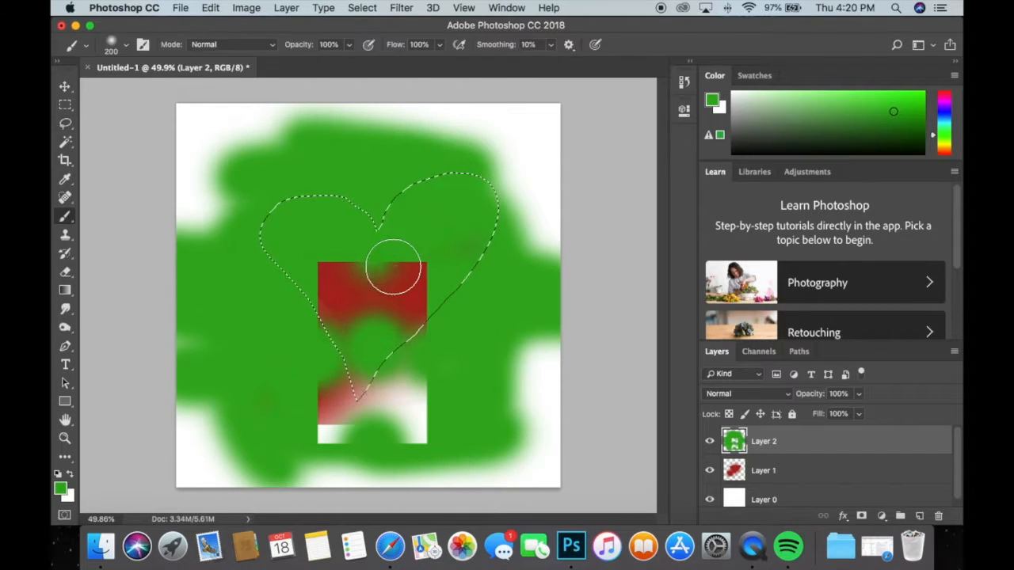
{"action": "left_click", "coordinate": [61, 489]}
{"action": "left_click_drag", "start_coordinate": [787, 341], "coordinate": [786, 302]}
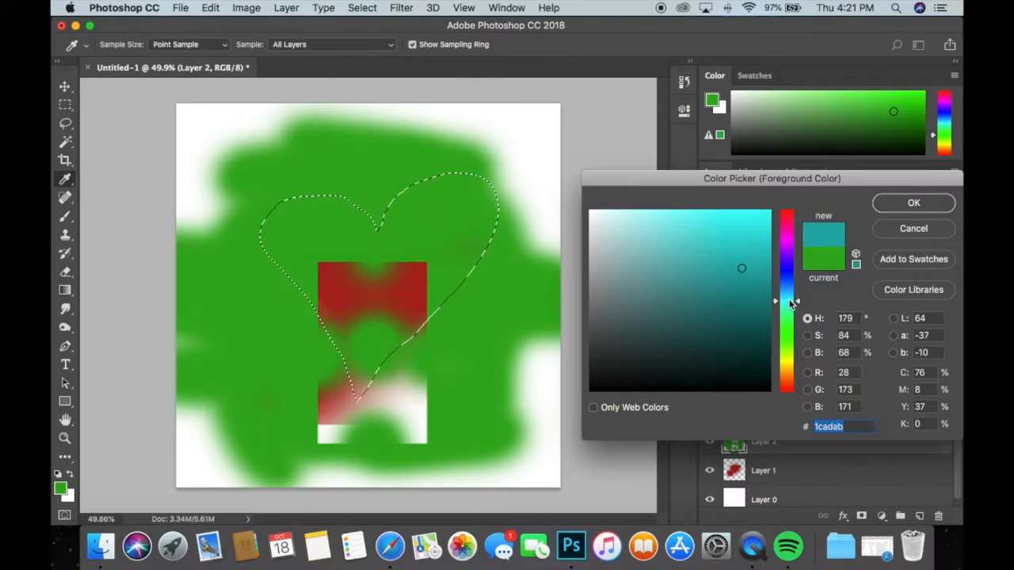
{"action": "left_click", "coordinate": [887, 206]}
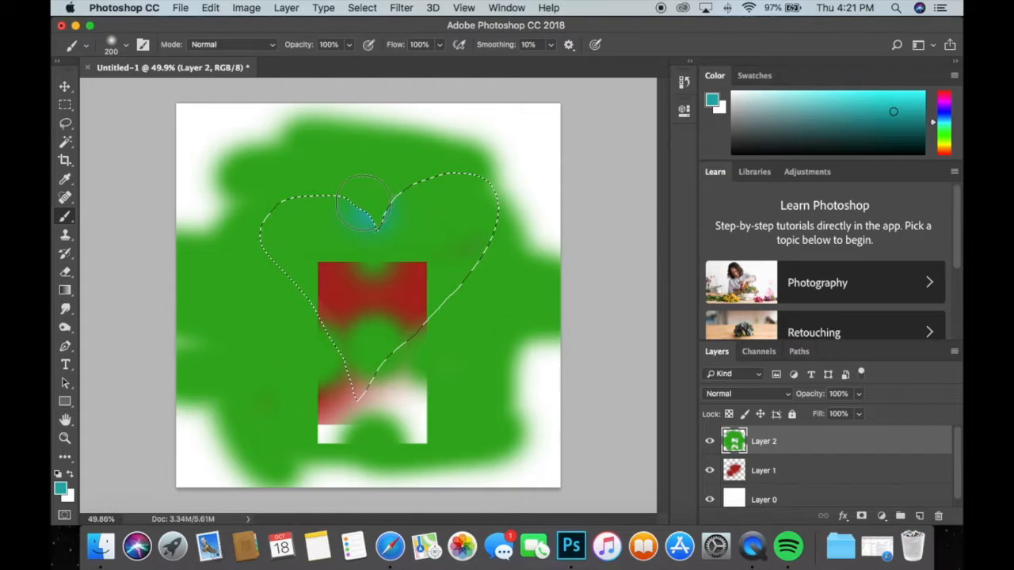
Paint teal along the inside edges and centre of the heart selection on Layer 2, and deselect it.
{"action": "mouse_move", "coordinate": [363, 202]}
{"action": "left_mouse_down"}
{"action": "mouse_move", "coordinate": [286, 191]}
{"action": "mouse_move", "coordinate": [259, 201]}
{"action": "mouse_move", "coordinate": [248, 230]}
{"action": "mouse_move", "coordinate": [319, 333]}
{"action": "left_mouse_up"}
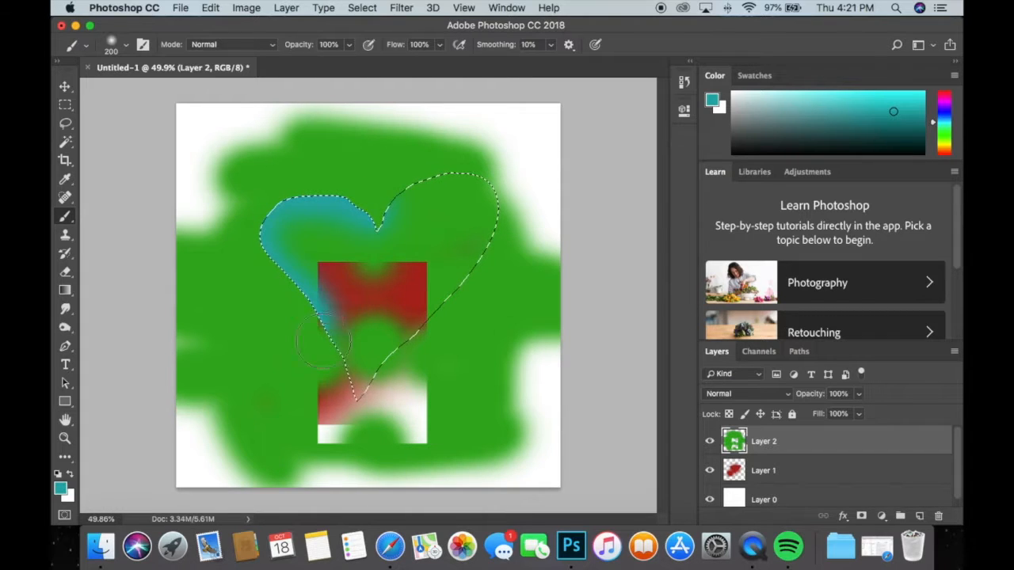
{"action": "mouse_move", "coordinate": [350, 430]}
{"action": "left_mouse_down"}
{"action": "mouse_move", "coordinate": [443, 321]}
{"action": "mouse_move", "coordinate": [372, 336]}
{"action": "mouse_move", "coordinate": [481, 273]}
{"action": "mouse_move", "coordinate": [505, 220]}
{"action": "mouse_move", "coordinate": [436, 171]}
{"action": "left_mouse_up"}
{"action": "mouse_move", "coordinate": [382, 231]}
{"action": "left_mouse_down"}
{"action": "mouse_move", "coordinate": [374, 266]}
{"action": "mouse_move", "coordinate": [371, 255]}
{"action": "left_mouse_up"}
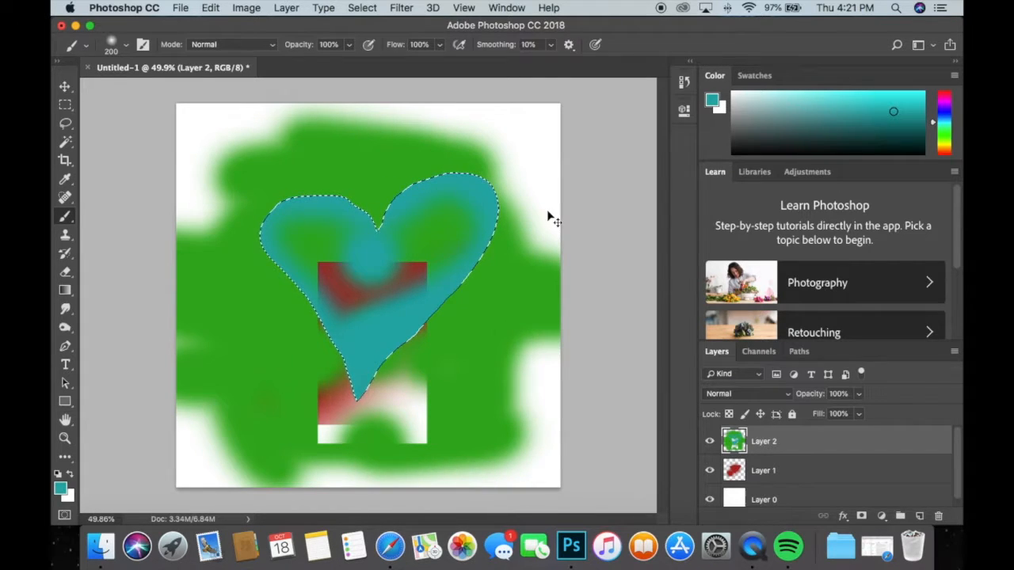
{"action": "key", "text": "super+d"}
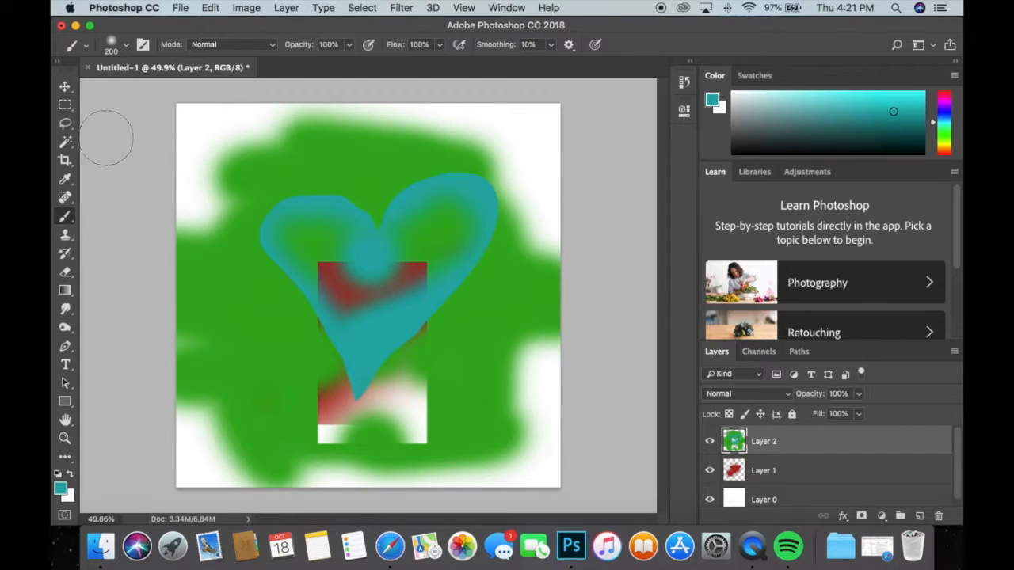
Lasso a large rough triangular area across the teal heart and invert the selection.
{"action": "left_click", "coordinate": [65, 124]}
{"action": "mouse_move", "coordinate": [349, 154]}
{"action": "left_mouse_down"}
{"action": "mouse_move", "coordinate": [234, 237]}
{"action": "mouse_move", "coordinate": [283, 184]}
{"action": "mouse_move", "coordinate": [308, 193]}
{"action": "left_mouse_up"}
{"action": "left_click", "coordinate": [331, 192]}
{"action": "mouse_move", "coordinate": [384, 161]}
{"action": "left_mouse_down"}
{"action": "mouse_move", "coordinate": [537, 383]}
{"action": "mouse_move", "coordinate": [346, 158]}
{"action": "left_mouse_up"}
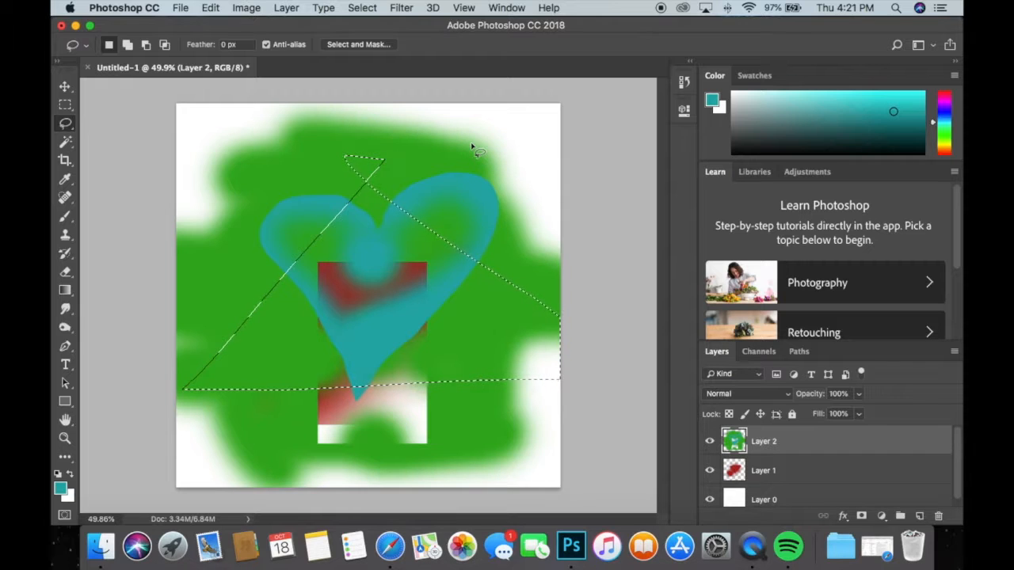
{"action": "left_click", "coordinate": [364, 8]}
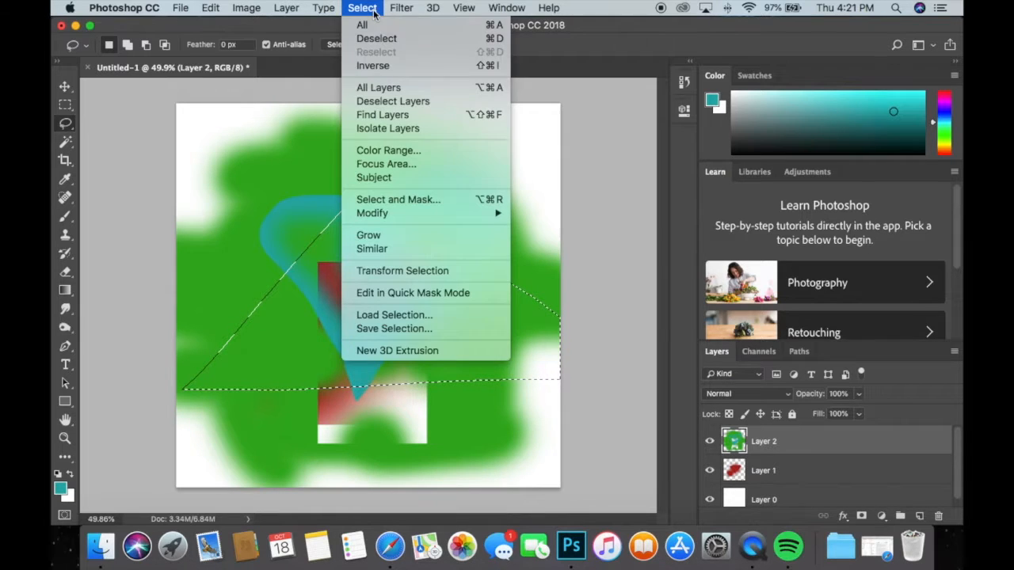
{"action": "left_click", "coordinate": [374, 66]}
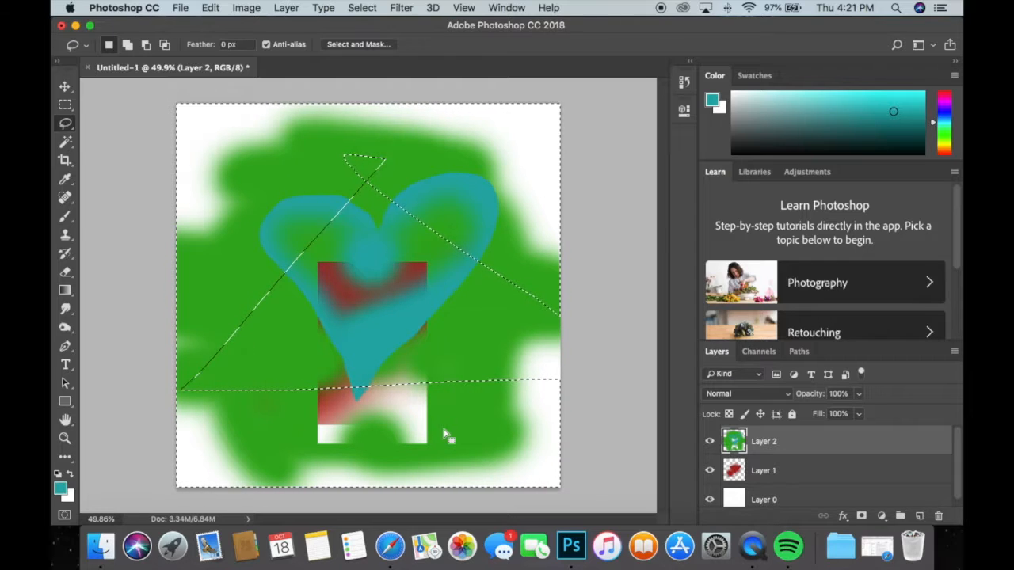
Try deleting the contents of the inverted selection on Layer 2, undo the deletion, and deselect.
{"action": "left_click", "coordinate": [65, 215]}
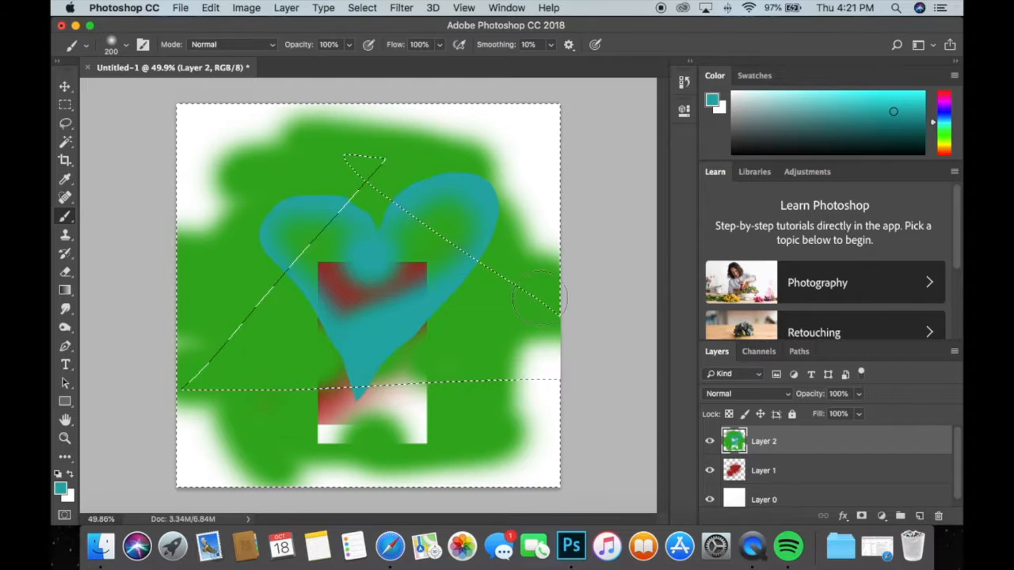
{"action": "key", "text": "Delete"}
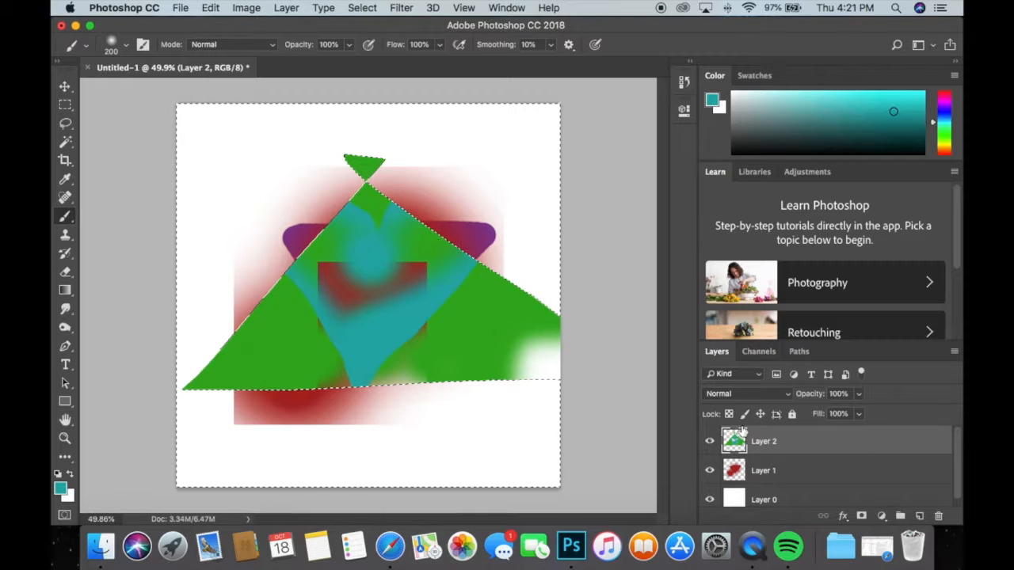
{"action": "key", "text": "super+z"}
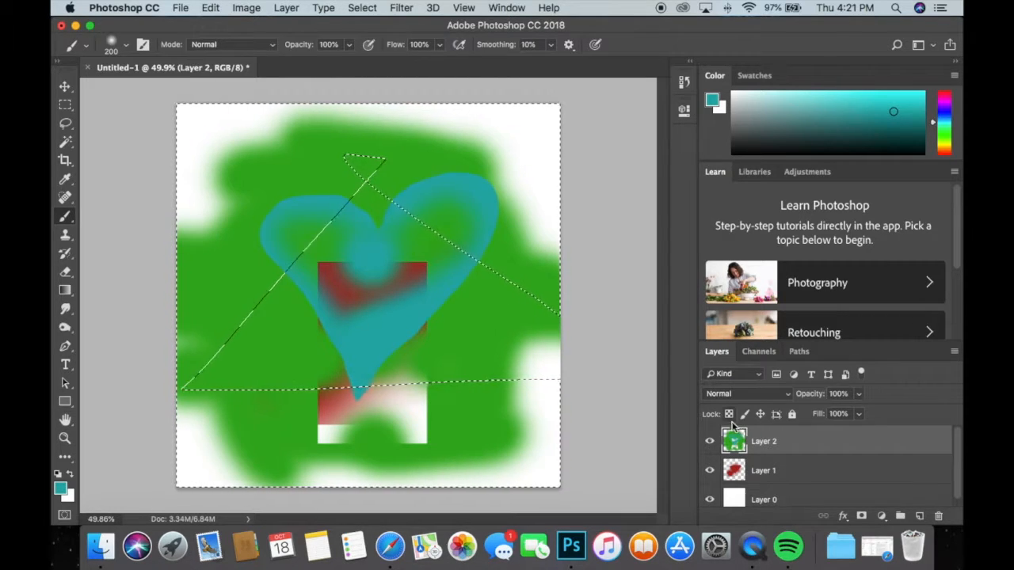
{"action": "key", "text": "super+d"}
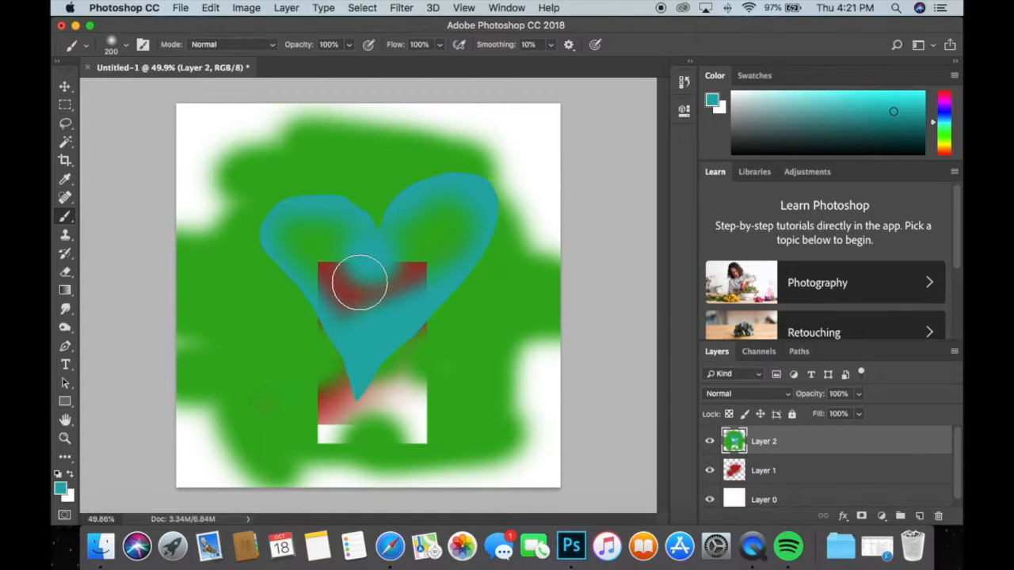
Lasso a rough oval around the middle of the teal heart, and deselect it.
{"action": "left_click", "coordinate": [65, 122]}
{"action": "mouse_move", "coordinate": [386, 218]}
{"action": "left_mouse_down"}
{"action": "mouse_move", "coordinate": [342, 216]}
{"action": "mouse_move", "coordinate": [289, 299]}
{"action": "mouse_move", "coordinate": [367, 340]}
{"action": "mouse_move", "coordinate": [435, 335]}
{"action": "mouse_move", "coordinate": [438, 251]}
{"action": "mouse_move", "coordinate": [389, 219]}
{"action": "left_mouse_up"}
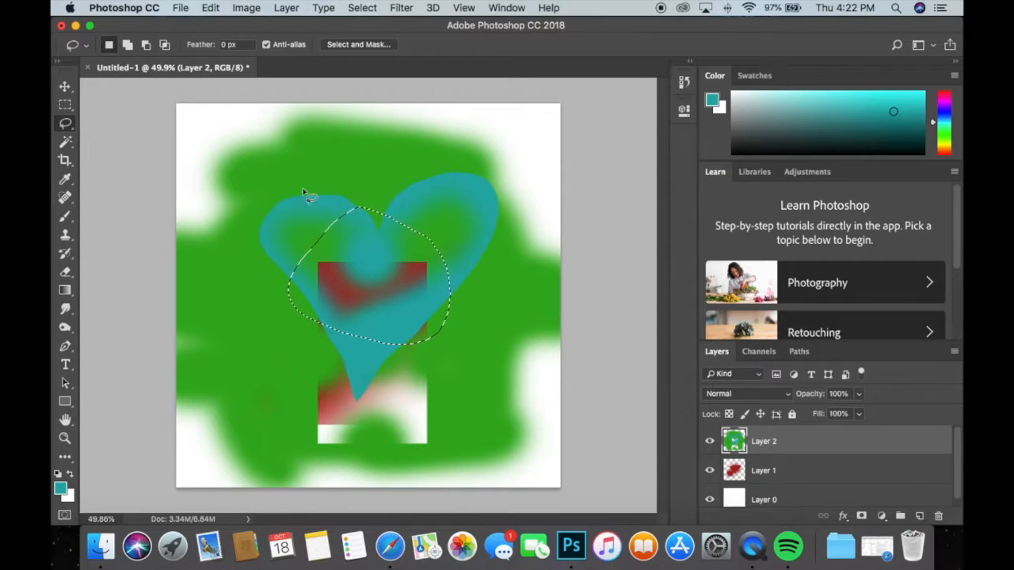
{"action": "key", "text": "super+d"}
Outline the teal heart freehand with the Lasso tool, keeping slightly outside its edge.
{"action": "mouse_move", "coordinate": [412, 349]}
{"action": "left_mouse_down"}
{"action": "mouse_move", "coordinate": [478, 327]}
{"action": "mouse_move", "coordinate": [378, 380]}
{"action": "mouse_move", "coordinate": [440, 330]}
{"action": "mouse_move", "coordinate": [461, 296]}
{"action": "mouse_move", "coordinate": [480, 228]}
{"action": "left_mouse_up"}
{"action": "left_click", "coordinate": [403, 390]}
{"action": "mouse_move", "coordinate": [362, 414]}
{"action": "left_mouse_down"}
{"action": "mouse_move", "coordinate": [453, 315]}
{"action": "mouse_move", "coordinate": [509, 228]}
{"action": "left_mouse_up"}
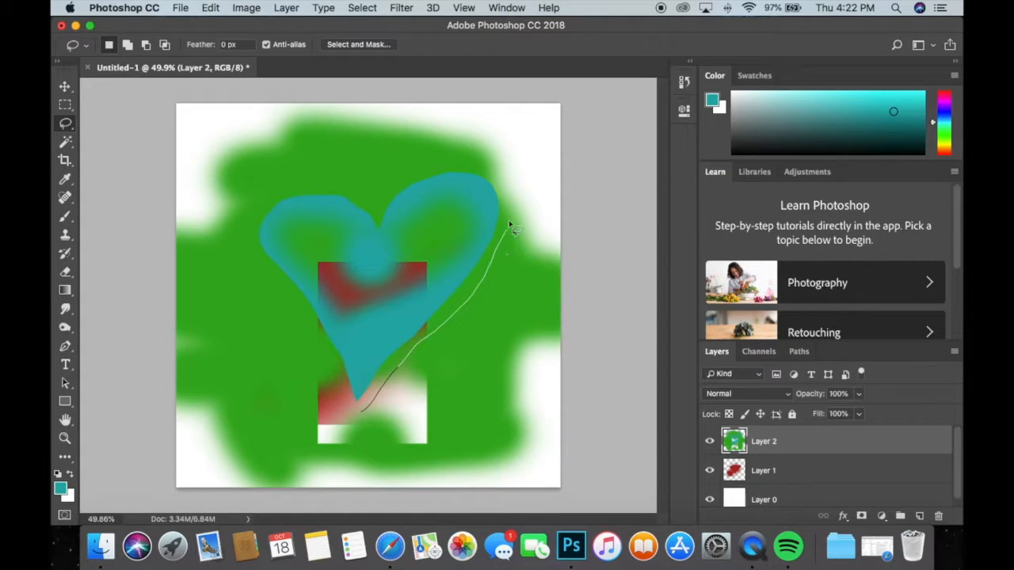
{"action": "left_click_drag", "start_coordinate": [469, 171], "coordinate": [416, 174]}
{"action": "left_click_drag", "start_coordinate": [339, 192], "coordinate": [297, 193]}
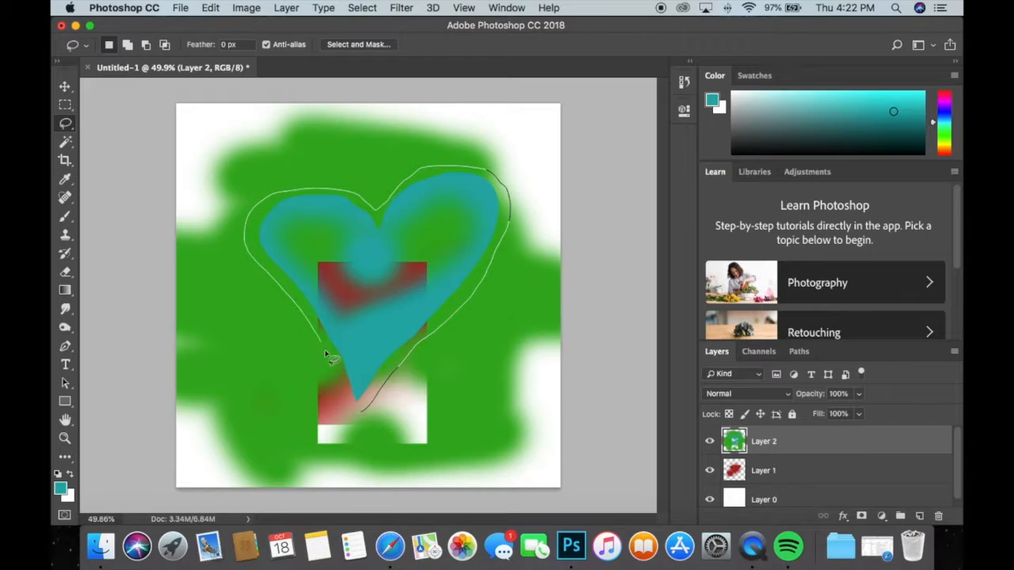
{"action": "left_click_drag", "start_coordinate": [366, 417], "coordinate": [368, 415]}
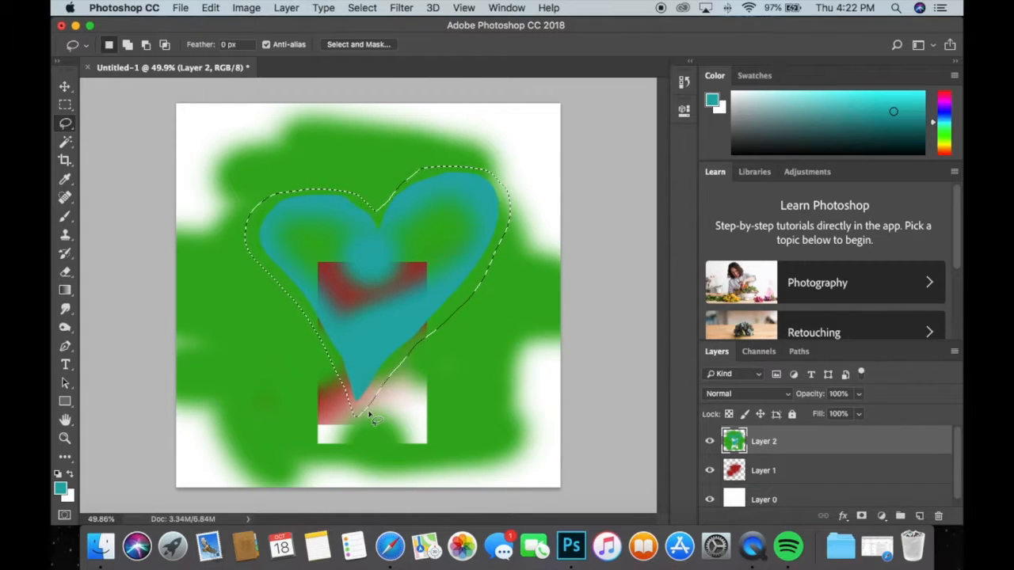
Try deleting the heart-shaped area from Layer 1, and undo the deletion.
{"action": "left_click", "coordinate": [770, 470]}
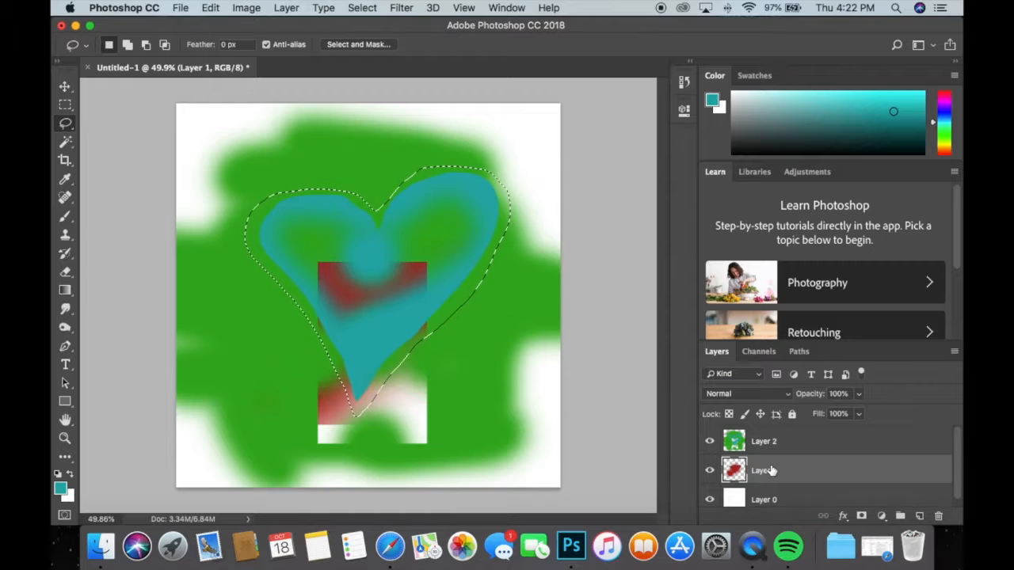
{"action": "key", "text": "Delete"}
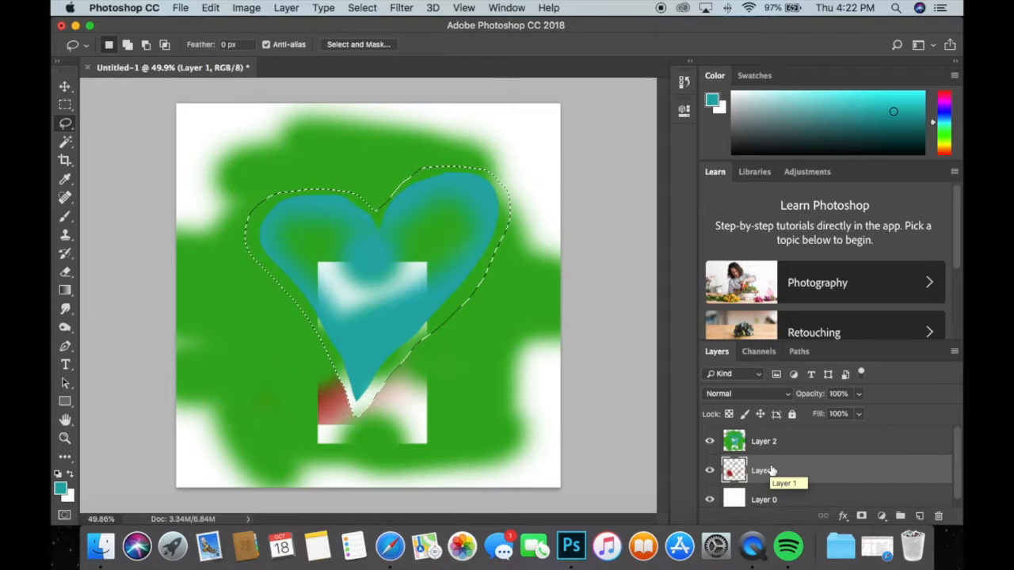
{"action": "key", "text": "super+z"}
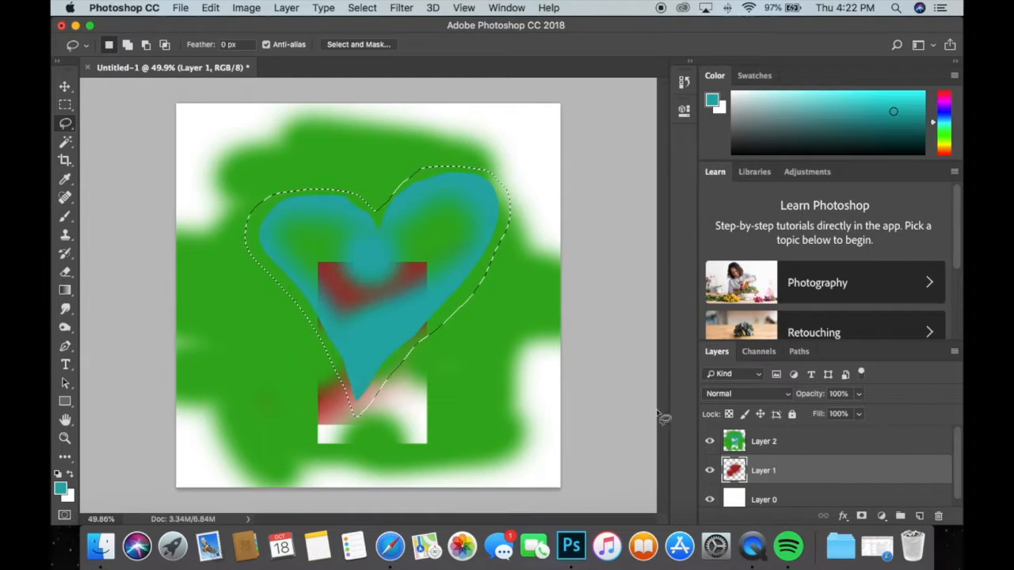
Delete the heart-shaped selected area from Layer 2 and deselect.
{"action": "left_click", "coordinate": [759, 445]}
{"action": "key", "text": "Delete"}
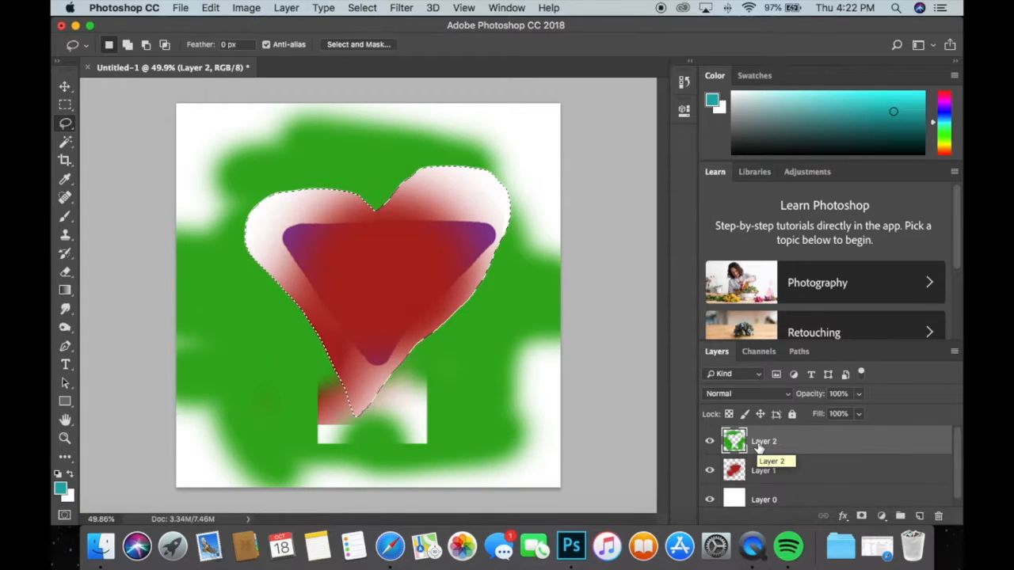
{"action": "key", "text": "super+d"}
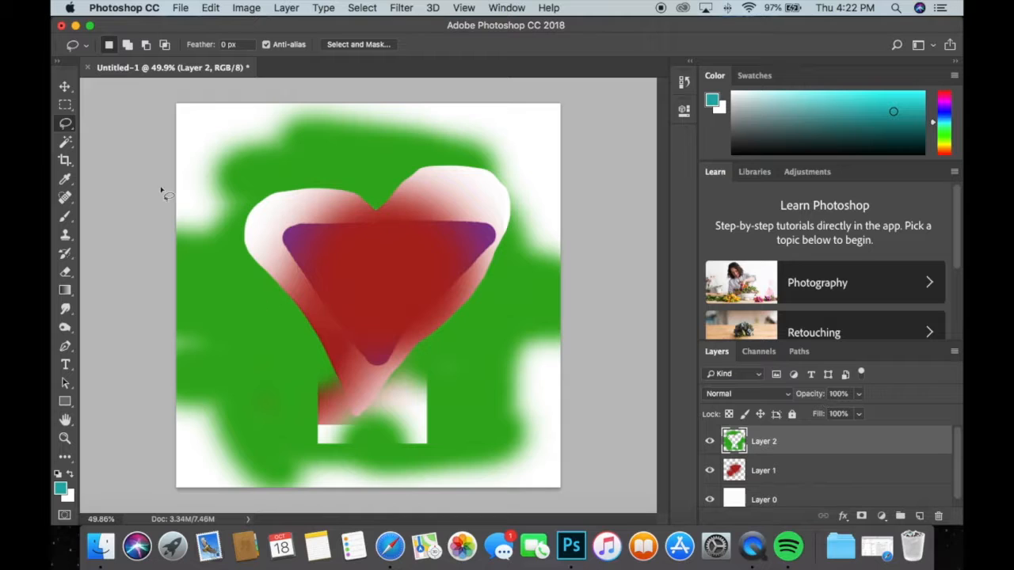
Delete the green area on Layer 2 using the Magic Wand tool, and remove the emptied Layer 2.
{"action": "left_click", "coordinate": [65, 142]}
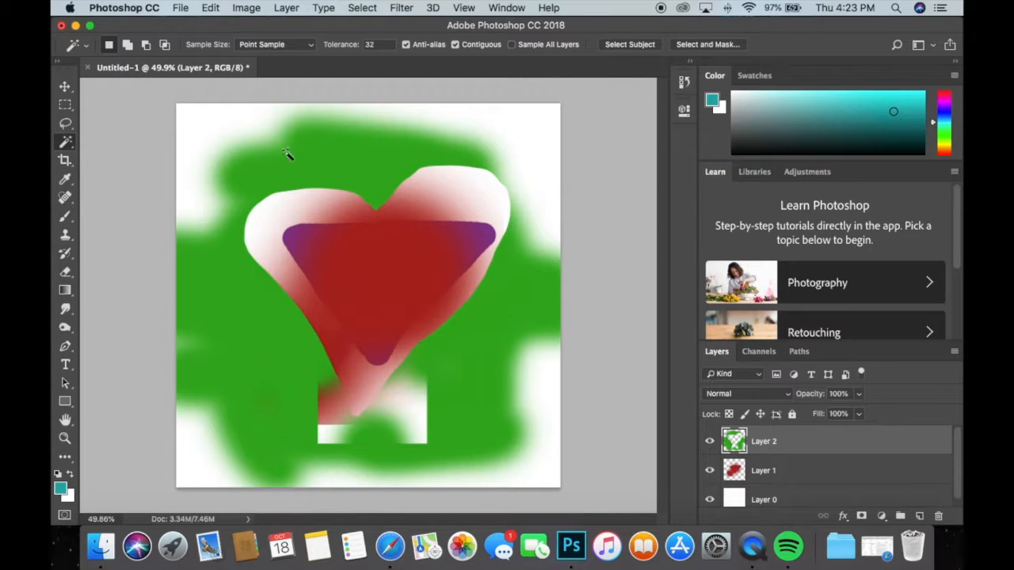
{"action": "left_click", "coordinate": [465, 412]}
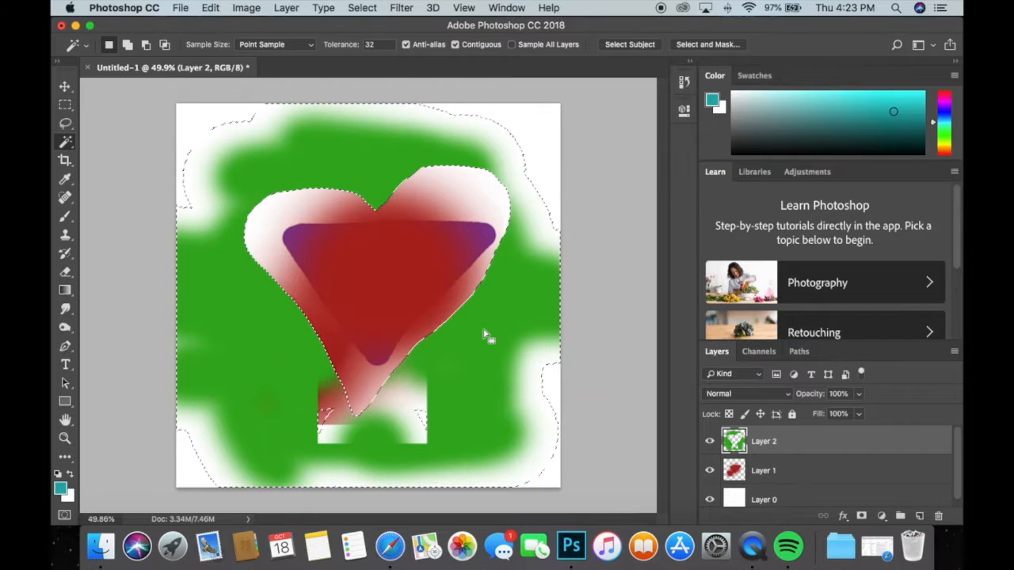
{"action": "key", "text": "Delete"}
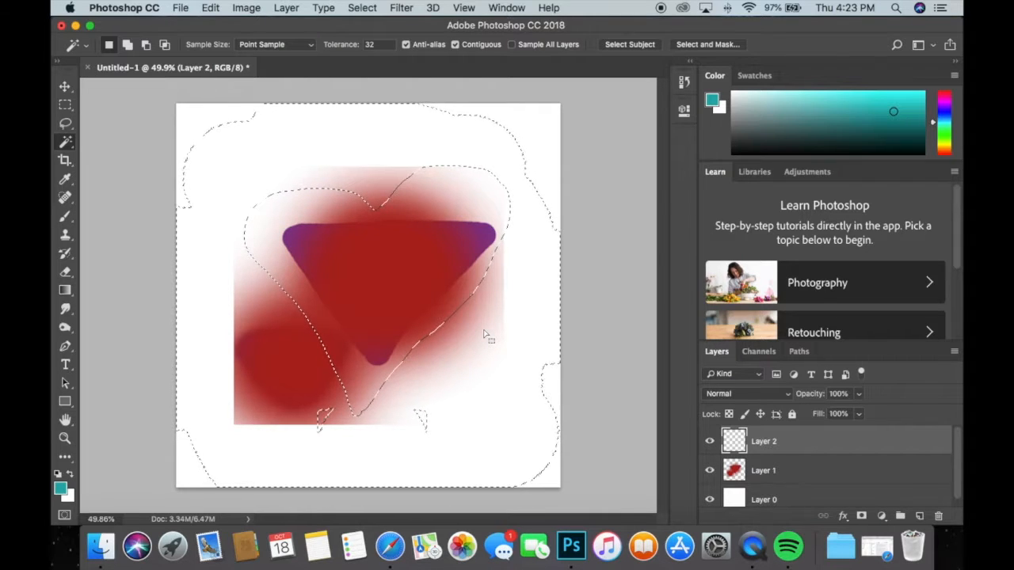
{"action": "key", "text": "super+d"}
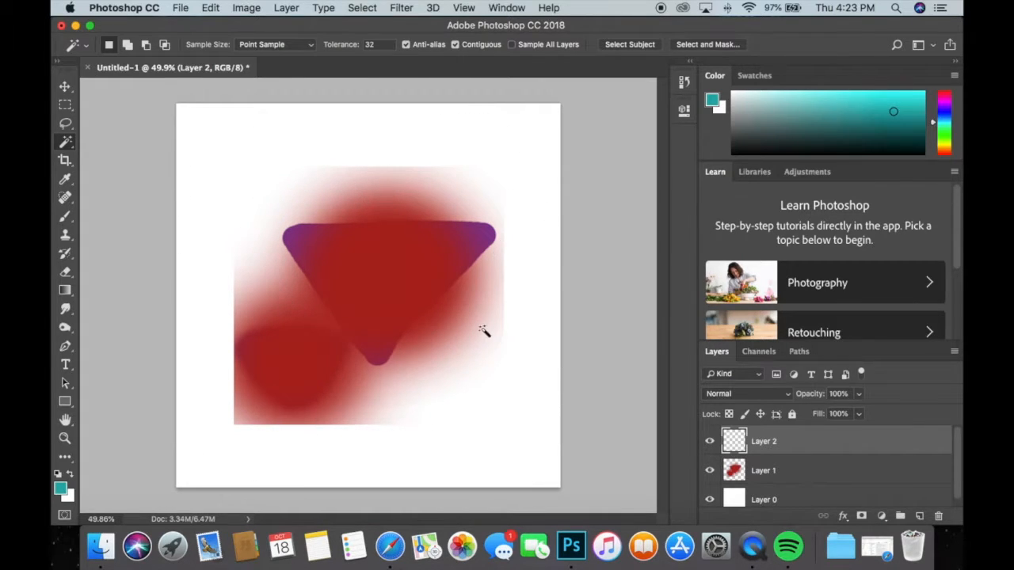
{"action": "left_click", "coordinate": [714, 447]}
{"action": "key", "text": "super+e"}
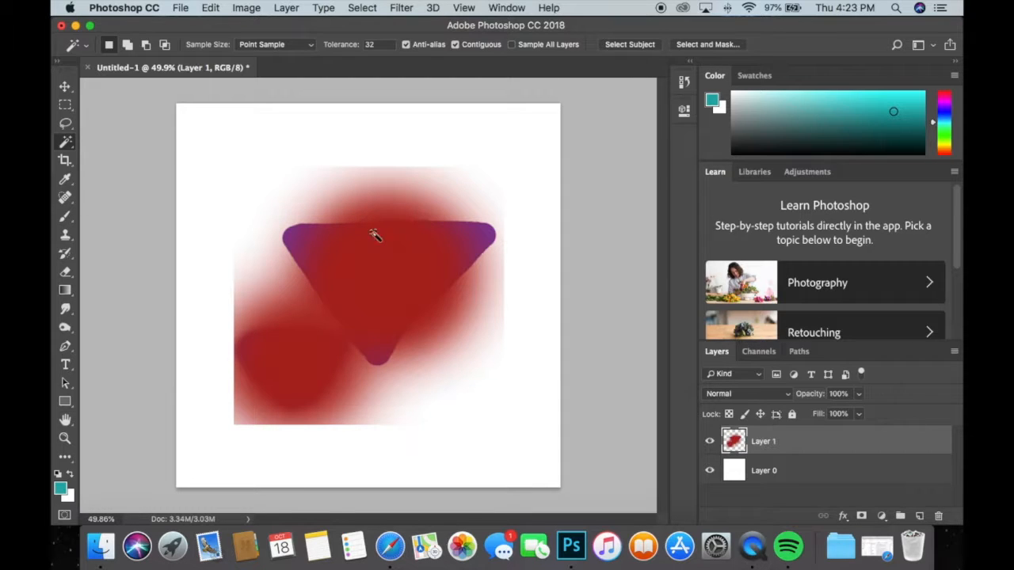
Select and delete the purple areas at the three corners of the triangle on Layer 1 with the Magic Wand.
{"action": "left_click", "coordinate": [266, 204]}
{"action": "left_click", "coordinate": [301, 269]}
{"action": "left_click", "coordinate": [359, 282]}
{"action": "left_click", "coordinate": [316, 253]}
{"action": "key", "text": "Delete"}
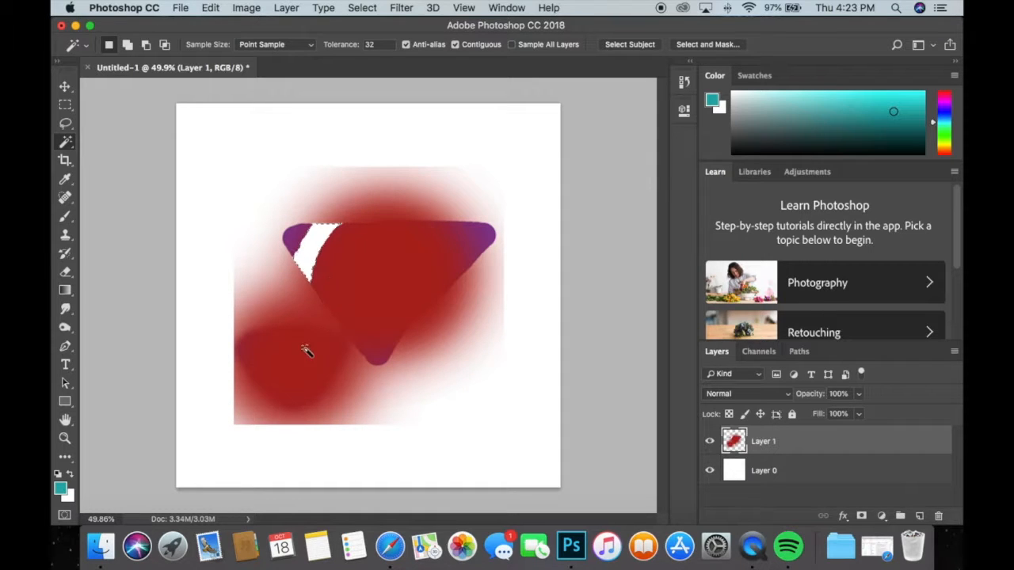
{"action": "left_click", "coordinate": [378, 354]}
{"action": "key", "text": "Delete"}
{"action": "left_click", "coordinate": [481, 242]}
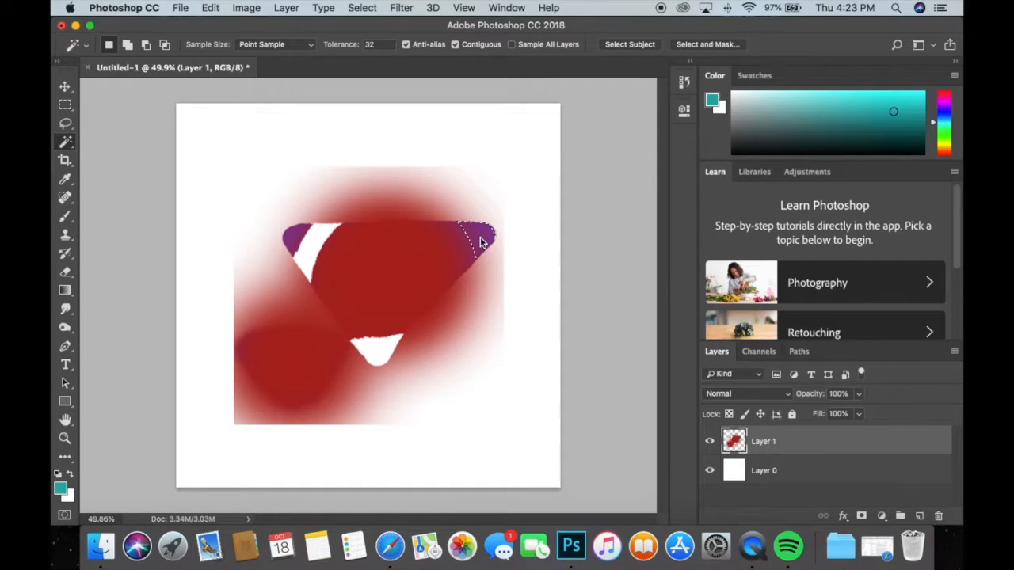
{"action": "key", "text": "Delete"}
{"action": "left_click", "coordinate": [297, 237]}
{"action": "key", "text": "Delete"}
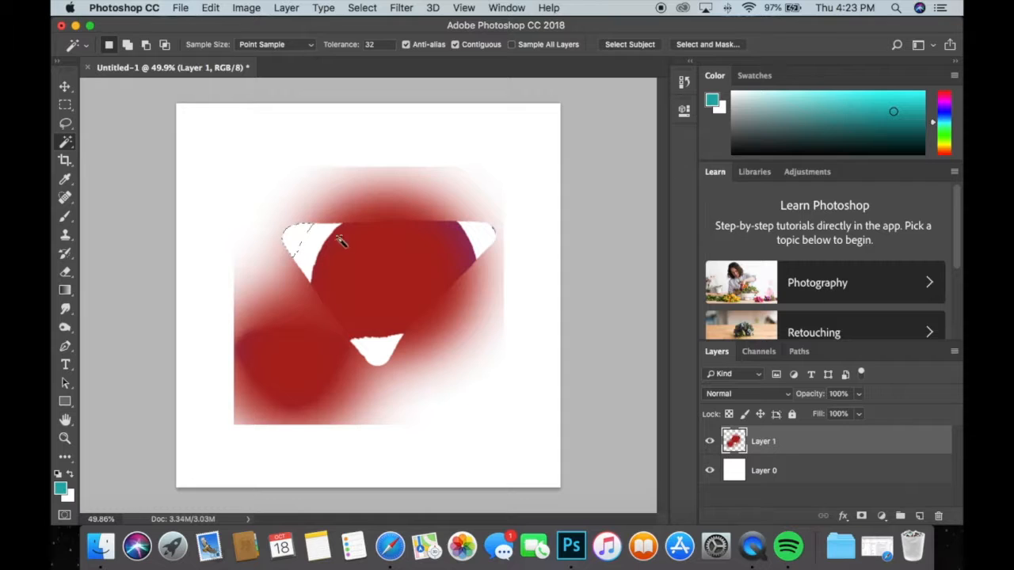
Delete the remaining purple band beside the triangle's upper-right corner on Layer 1, and deselect.
{"action": "left_click", "coordinate": [466, 242]}
{"action": "left_click", "coordinate": [419, 256], "text": "shift"}
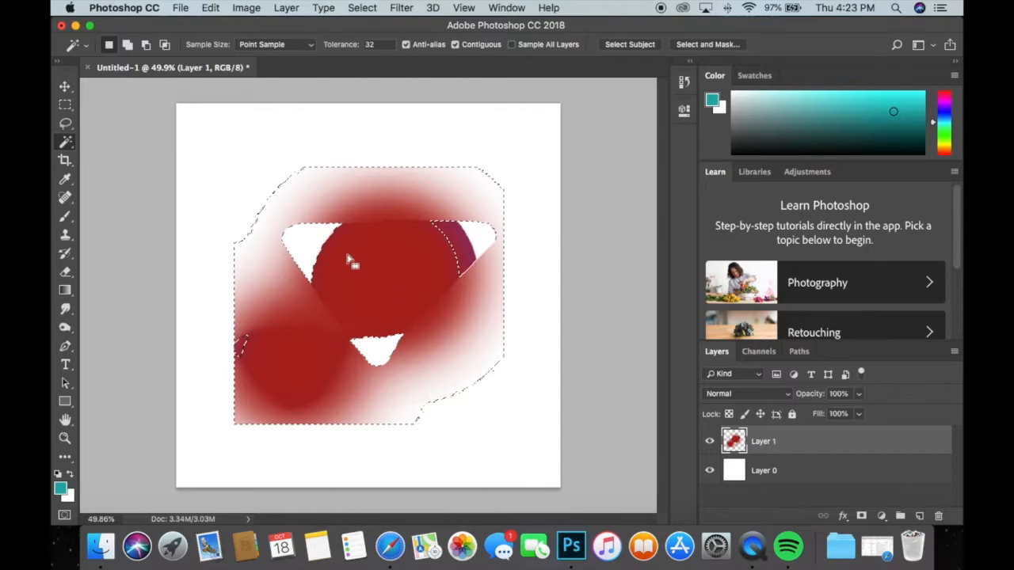
{"action": "left_click", "coordinate": [458, 245]}
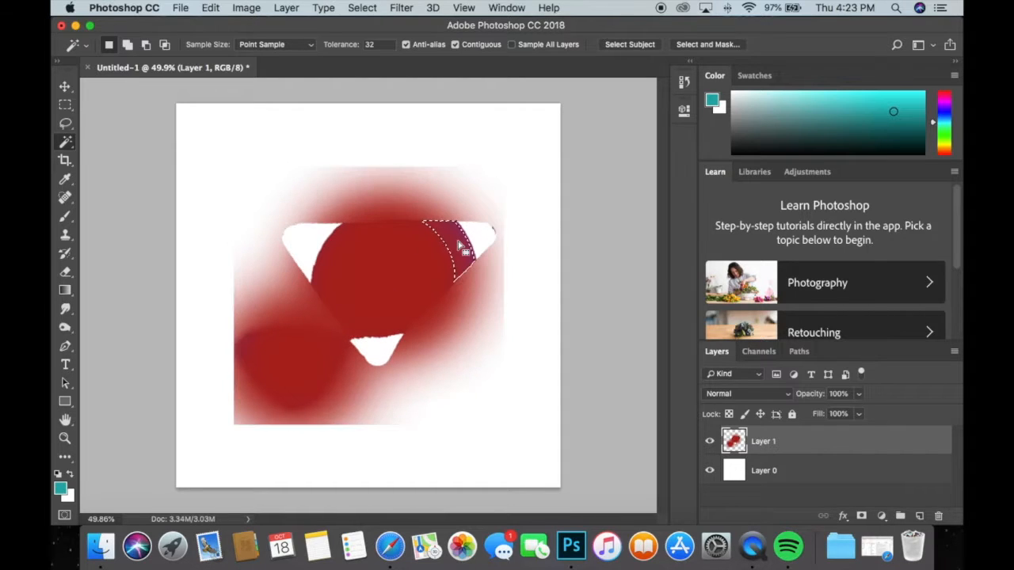
{"action": "key", "text": "Delete"}
{"action": "key", "text": "super+d"}
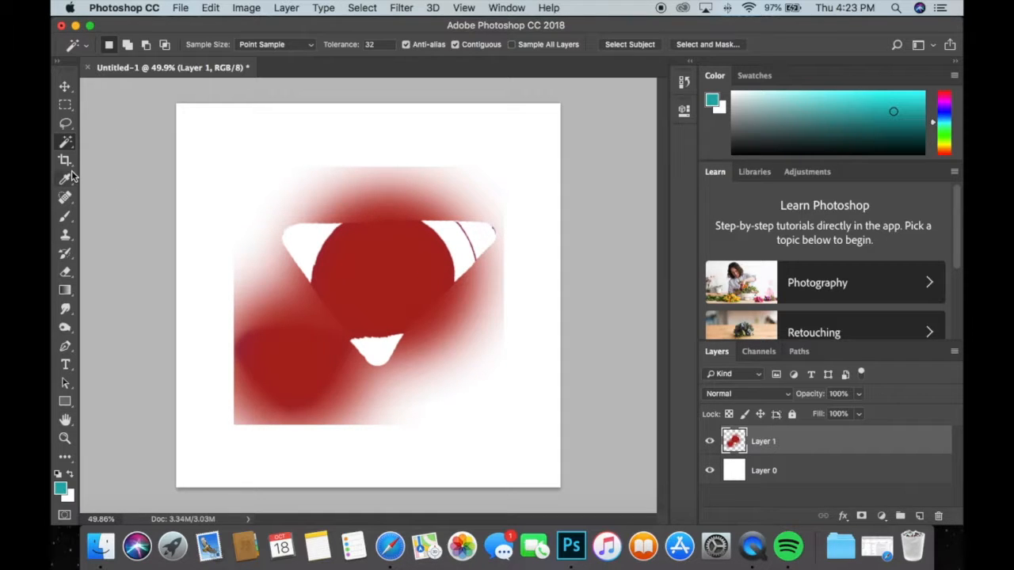
Switch to the Clone Stamp tool and set its brush to 284 px with 100% hardness.
{"action": "left_click", "coordinate": [67, 235]}
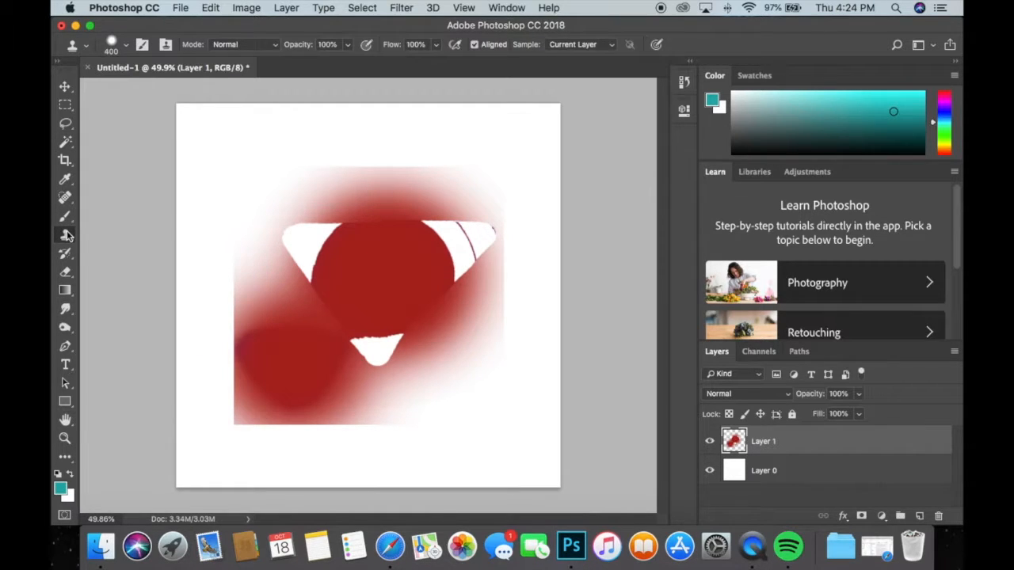
{"action": "right_click", "coordinate": [353, 259]}
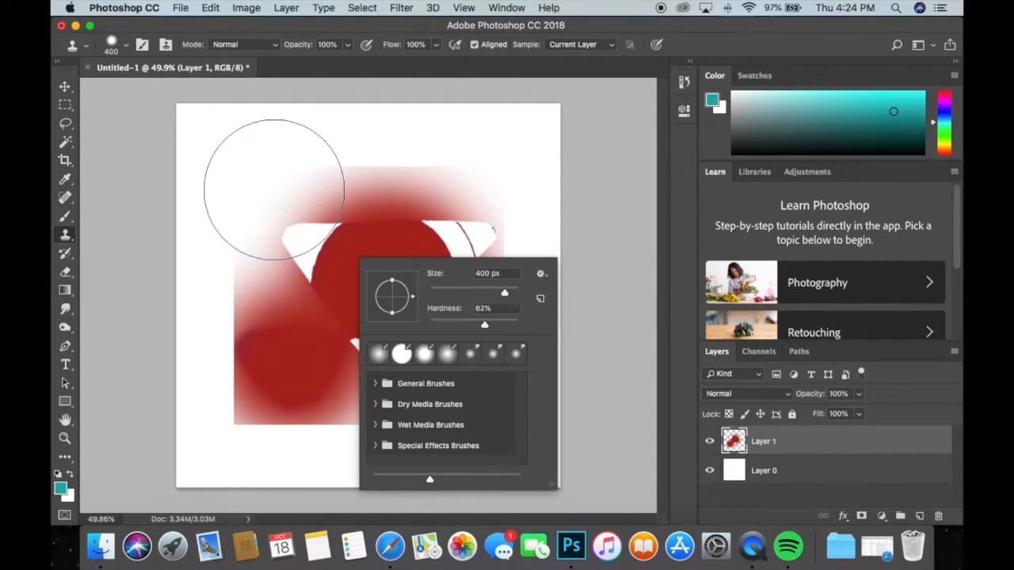
{"action": "left_click", "coordinate": [473, 293]}
{"action": "left_click", "coordinate": [487, 325]}
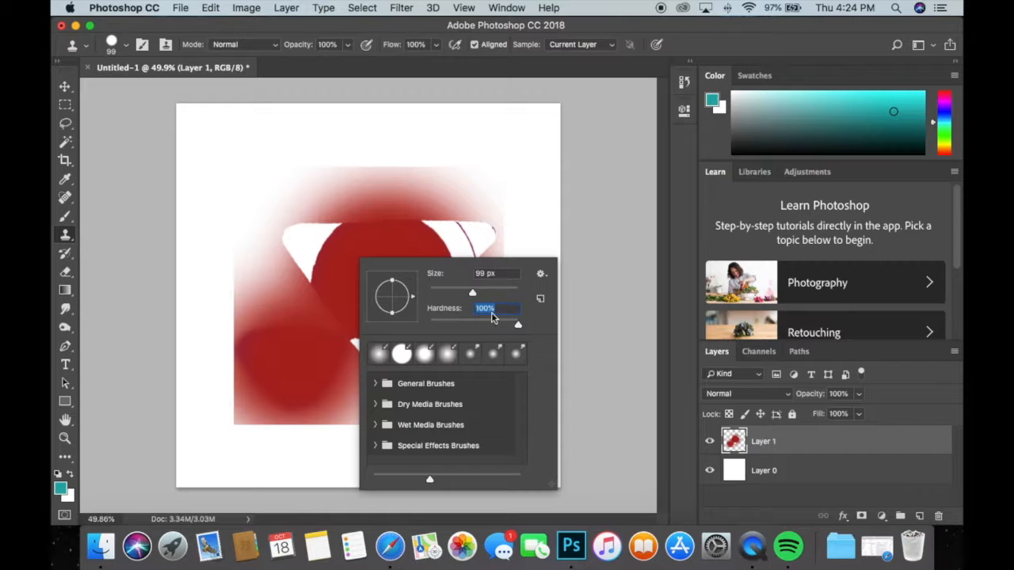
{"action": "left_click_drag", "start_coordinate": [471, 291], "coordinate": [462, 293]}
{"action": "left_click", "coordinate": [480, 294]}
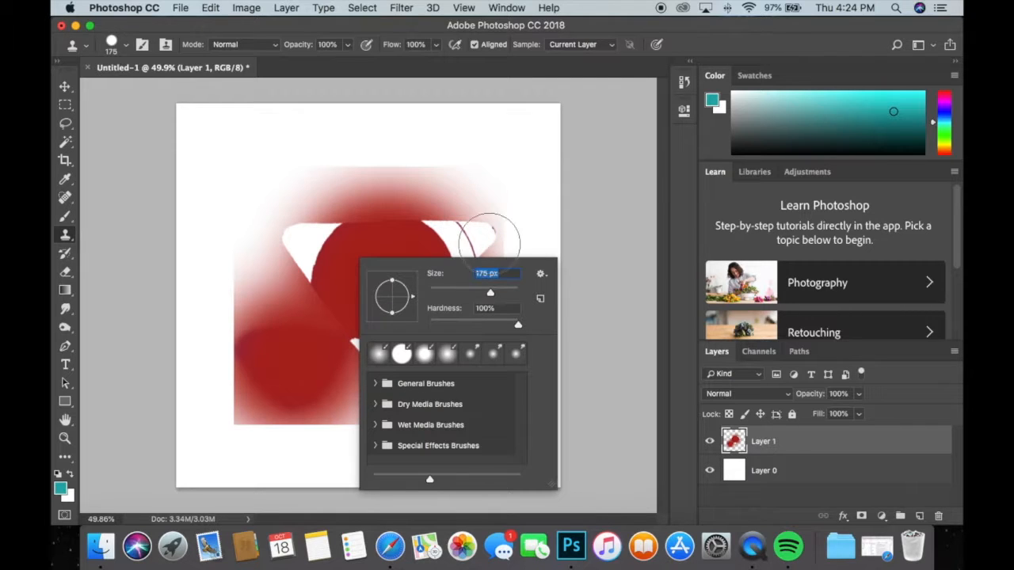
{"action": "left_click", "coordinate": [500, 292]}
{"action": "left_click", "coordinate": [414, 187]}
{"action": "left_click", "coordinate": [414, 188]}
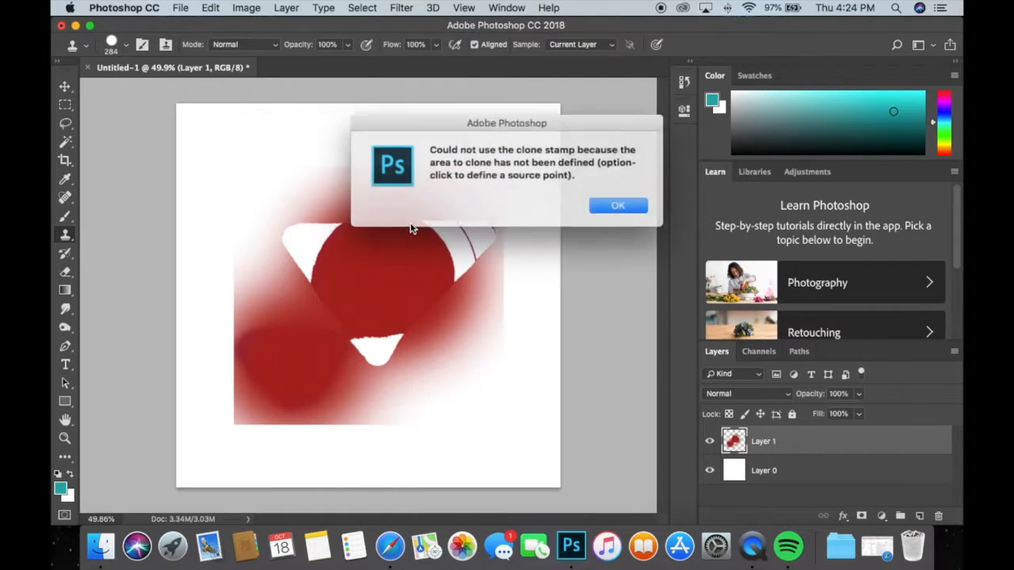
{"action": "left_click", "coordinate": [596, 204]}
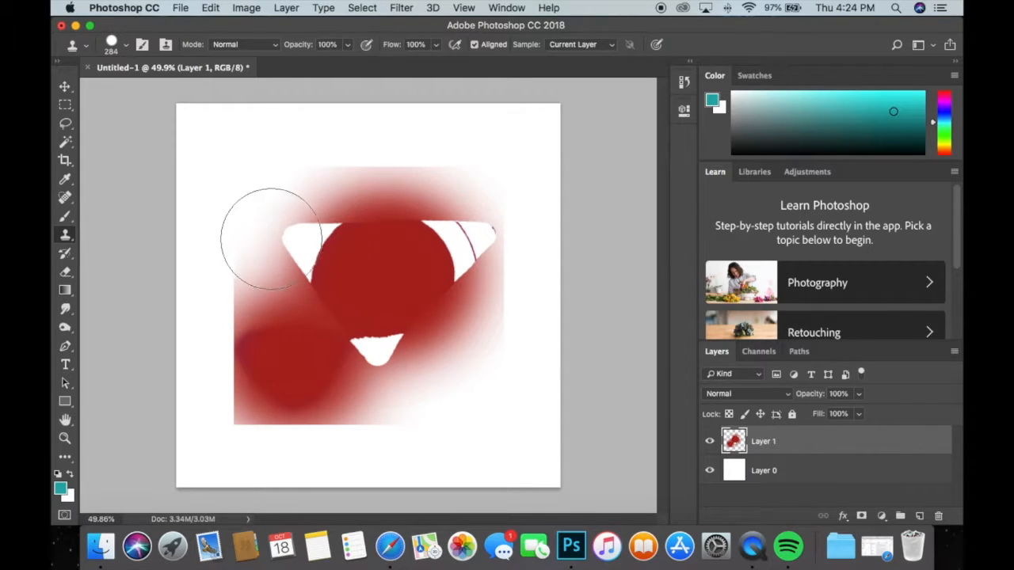
Clone the triangle's upper-right corner above the red circle, and its lower white corner onto the lower-right edge of the red area.
{"action": "left_click", "coordinate": [454, 250], "text": "alt"}
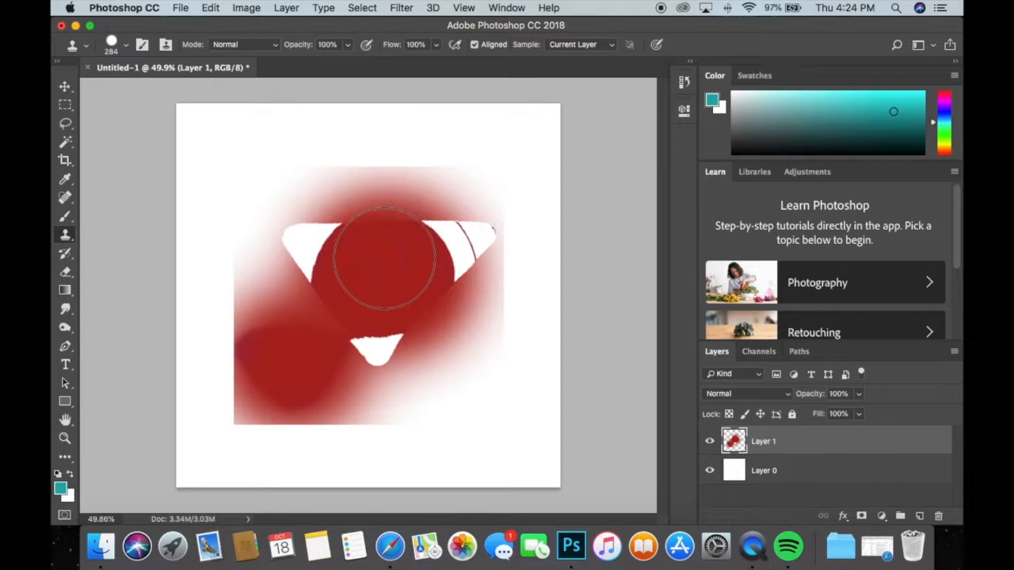
{"action": "left_click_drag", "start_coordinate": [332, 253], "coordinate": [305, 255]}
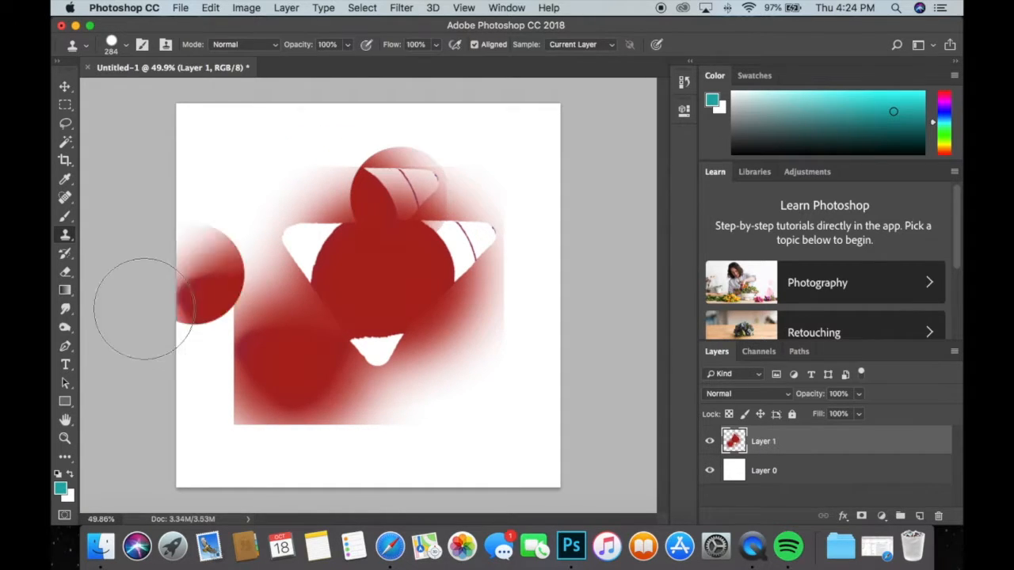
{"action": "left_click", "coordinate": [384, 349], "text": "alt"}
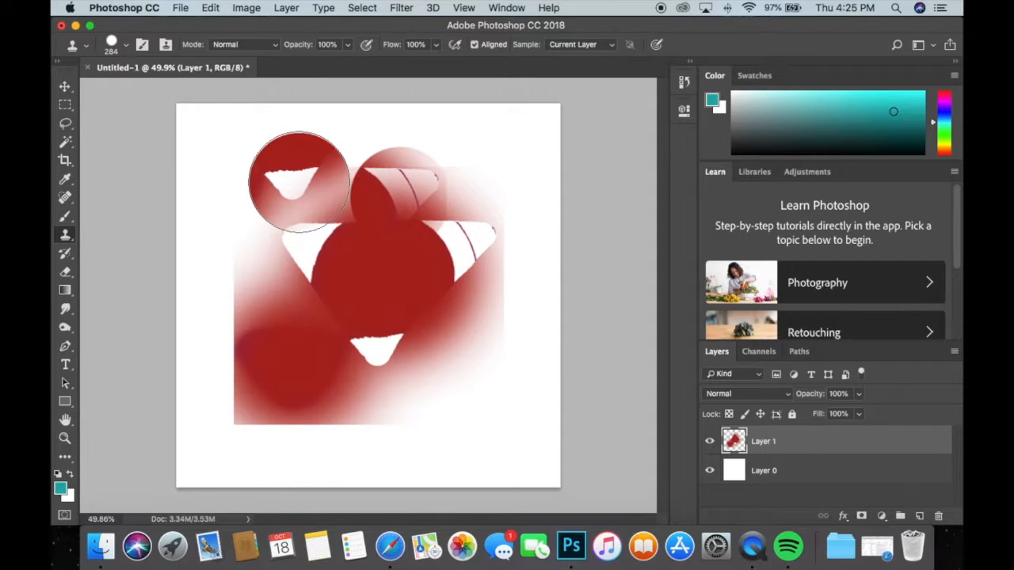
{"action": "mouse_move", "coordinate": [311, 228]}
{"action": "left_mouse_down"}
{"action": "mouse_move", "coordinate": [384, 250]}
{"action": "mouse_move", "coordinate": [373, 266]}
{"action": "mouse_move", "coordinate": [394, 222]}
{"action": "mouse_move", "coordinate": [430, 204]}
{"action": "mouse_move", "coordinate": [493, 204]}
{"action": "left_mouse_up"}
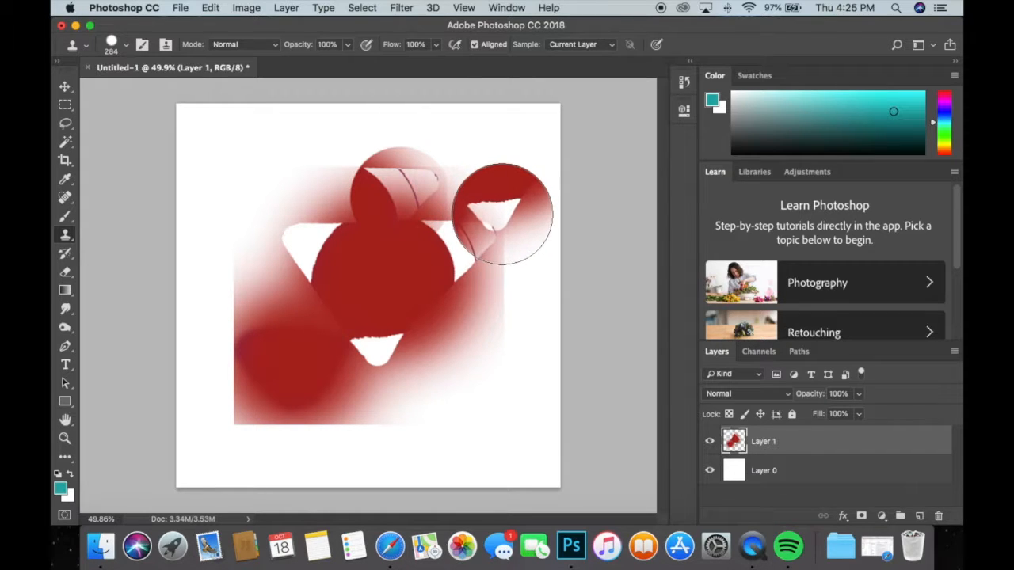
{"action": "left_click", "coordinate": [477, 319]}
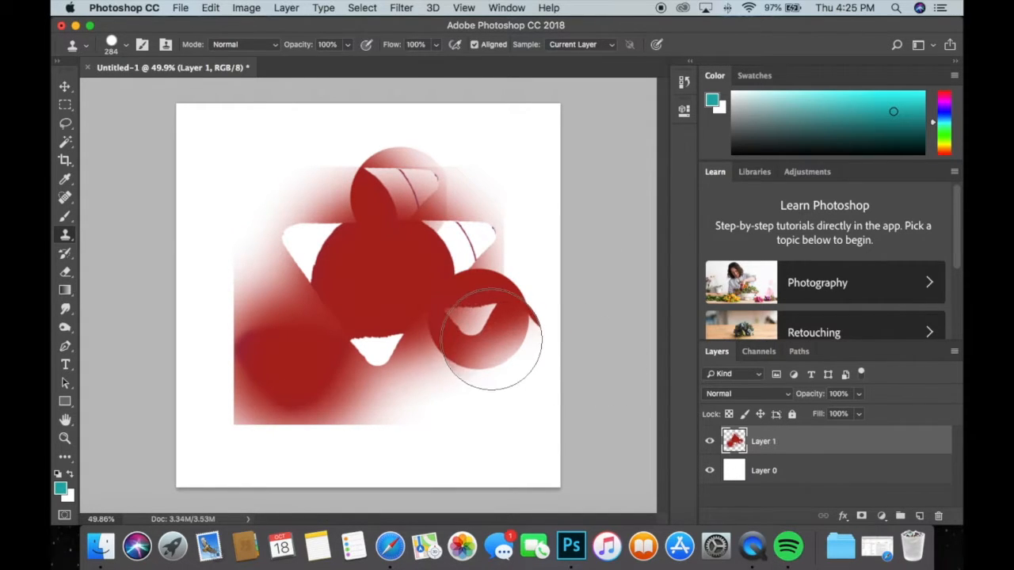
Enlarge the Clone Stamp brush to 500 px and clone the triangle's upper-right white corner area over the left side of the red artwork.
{"action": "key", "text": "bracketright"}
{"action": "key", "text": "bracketright"}
{"action": "left_click", "coordinate": [455, 318]}
{"action": "key", "text": "super+z"}
{"action": "key", "text": "bracketright"}
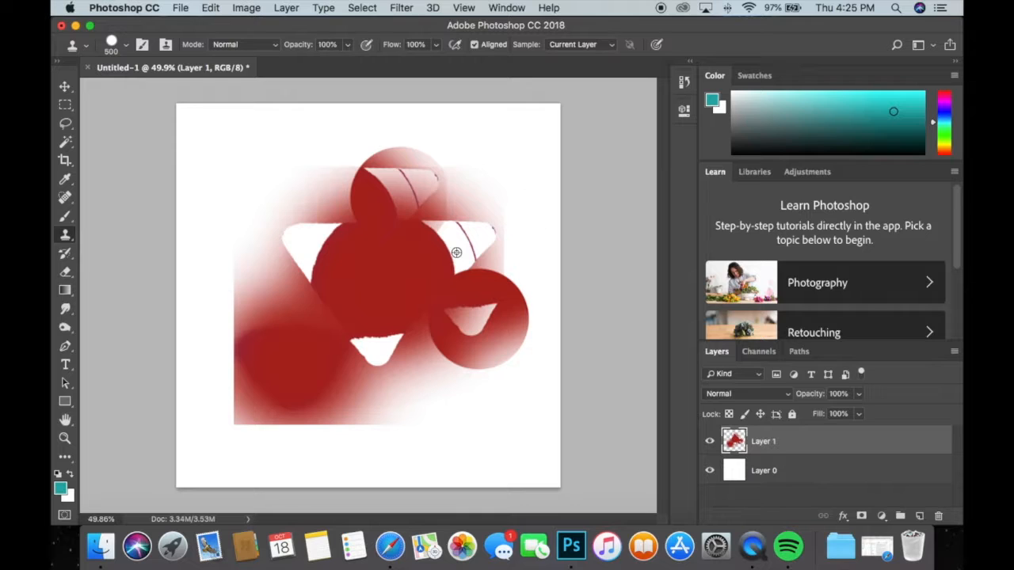
{"action": "left_click", "coordinate": [456, 251], "text": "alt"}
{"action": "left_click", "coordinate": [314, 298]}
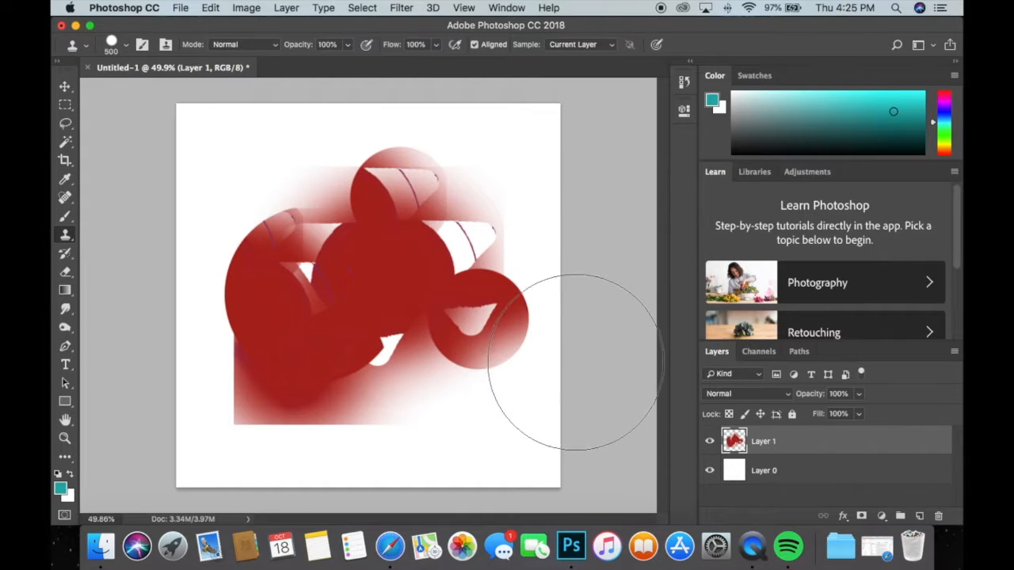
Erase the middle of the red artwork on Layer 1 with a soft 175 px Eraser.
{"action": "left_click", "coordinate": [68, 274]}
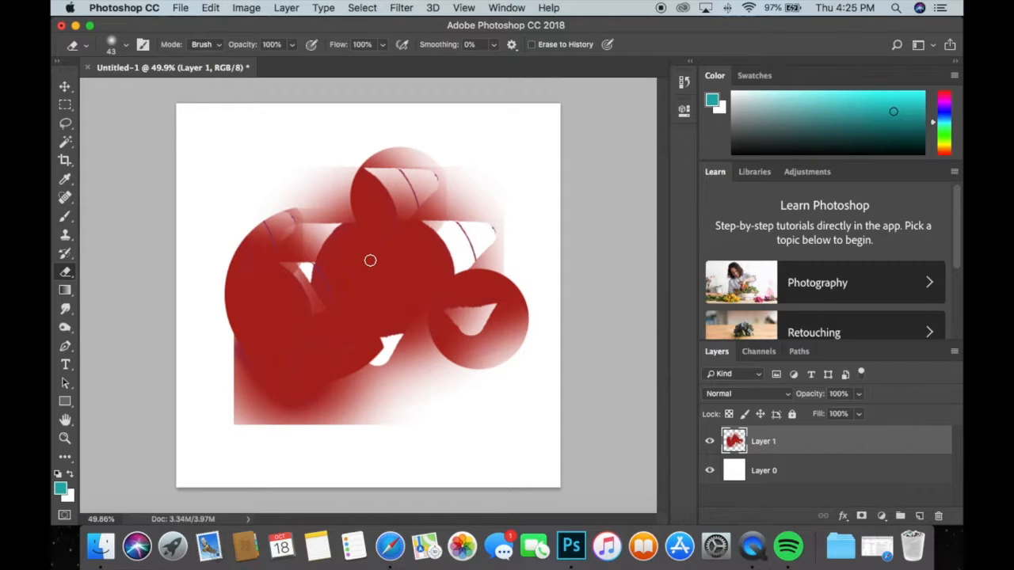
{"action": "key", "text": "bracketright"}
{"action": "key", "text": "bracketright"}
{"action": "key", "text": "bracketright"}
{"action": "key", "text": "bracketright"}
{"action": "key", "text": "bracketright"}
{"action": "key", "text": "bracketright"}
{"action": "key", "text": "bracketright"}
{"action": "key", "text": "bracketright"}
{"action": "key", "text": "bracketright"}
{"action": "key", "text": "bracketright"}
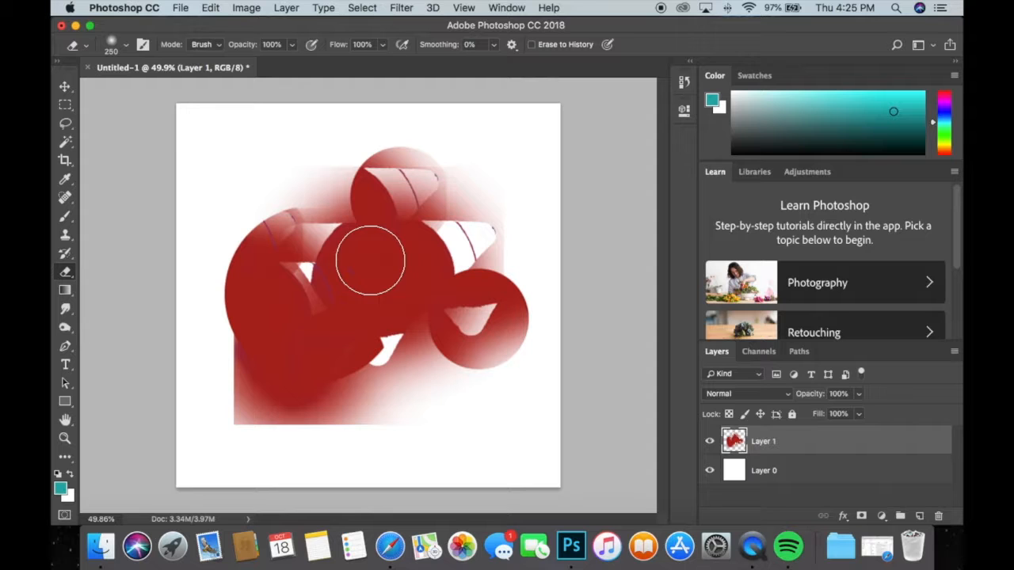
{"action": "key", "text": "bracketright"}
{"action": "key", "text": "bracketright"}
{"action": "key", "text": "bracketright"}
{"action": "key", "text": "bracketright"}
{"action": "key", "text": "bracketright"}
{"action": "key", "text": "bracketright"}
{"action": "key", "text": "bracketright"}
{"action": "key", "text": "bracketright"}
{"action": "key", "text": "bracketleft"}
{"action": "key", "text": "bracketleft"}
{"action": "key", "text": "bracketleft"}
{"action": "key", "text": "bracketleft"}
{"action": "key", "text": "bracketleft"}
{"action": "key", "text": "bracketleft"}
{"action": "key", "text": "bracketleft"}
{"action": "key", "text": "bracketleft"}
{"action": "key", "text": "bracketleft"}
{"action": "key", "text": "bracketleft"}
{"action": "key", "text": "bracketleft"}
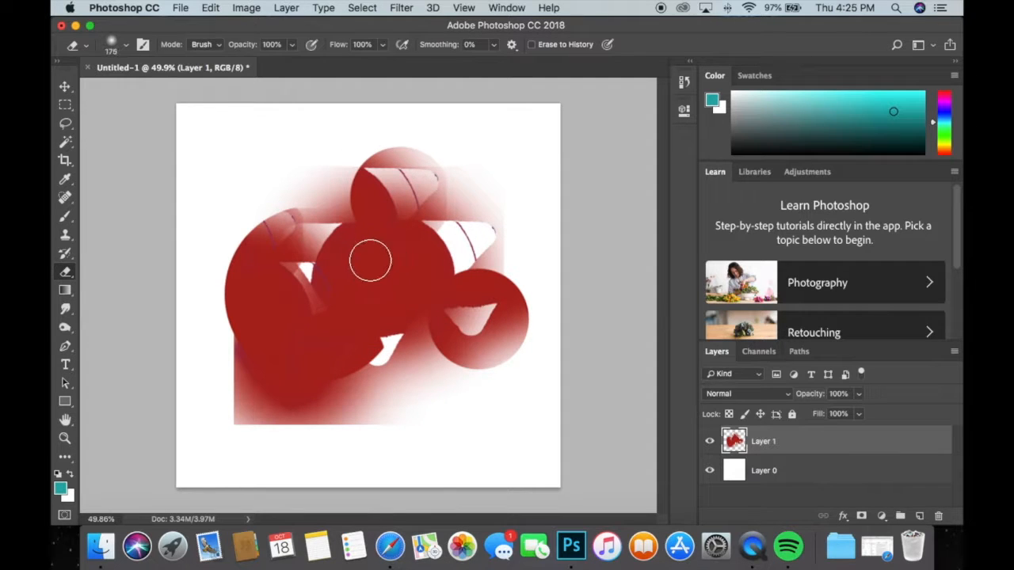
{"action": "left_click", "coordinate": [373, 260]}
{"action": "mouse_move", "coordinate": [373, 260]}
{"action": "left_mouse_down"}
{"action": "mouse_move", "coordinate": [397, 254]}
{"action": "mouse_move", "coordinate": [328, 273]}
{"action": "mouse_move", "coordinate": [386, 242]}
{"action": "mouse_move", "coordinate": [380, 293]}
{"action": "mouse_move", "coordinate": [349, 249]}
{"action": "mouse_move", "coordinate": [415, 322]}
{"action": "mouse_move", "coordinate": [292, 276]}
{"action": "mouse_move", "coordinate": [453, 316]}
{"action": "mouse_move", "coordinate": [295, 269]}
{"action": "mouse_move", "coordinate": [502, 299]}
{"action": "mouse_move", "coordinate": [351, 270]}
{"action": "left_mouse_up"}
Set the Eraser to maximum hardness and erase the left part of the red artwork with hard edges.
{"action": "right_click", "coordinate": [352, 271]}
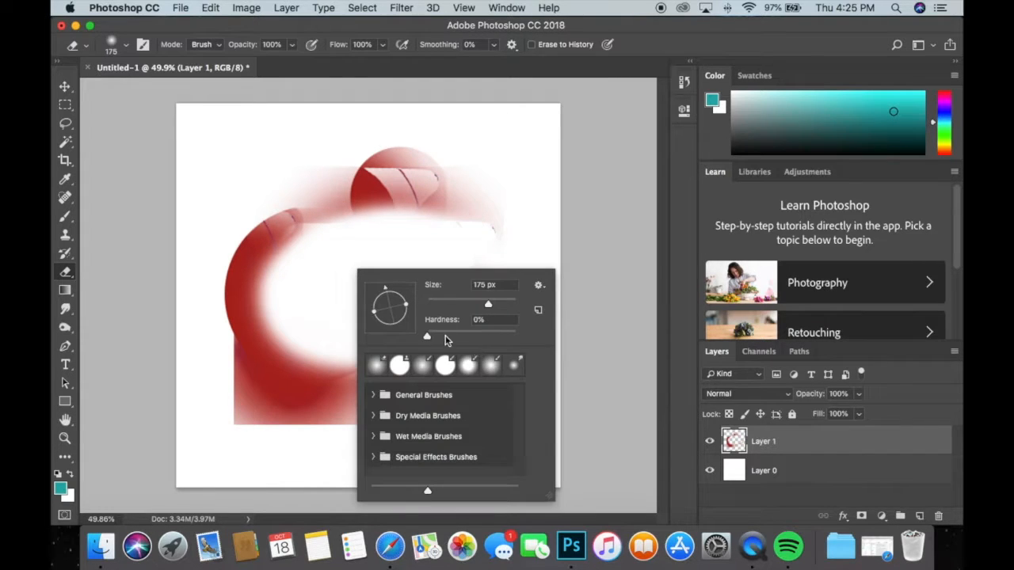
{"action": "left_click_drag", "start_coordinate": [519, 336], "coordinate": [526, 335]}
{"action": "left_click", "coordinate": [600, 304]}
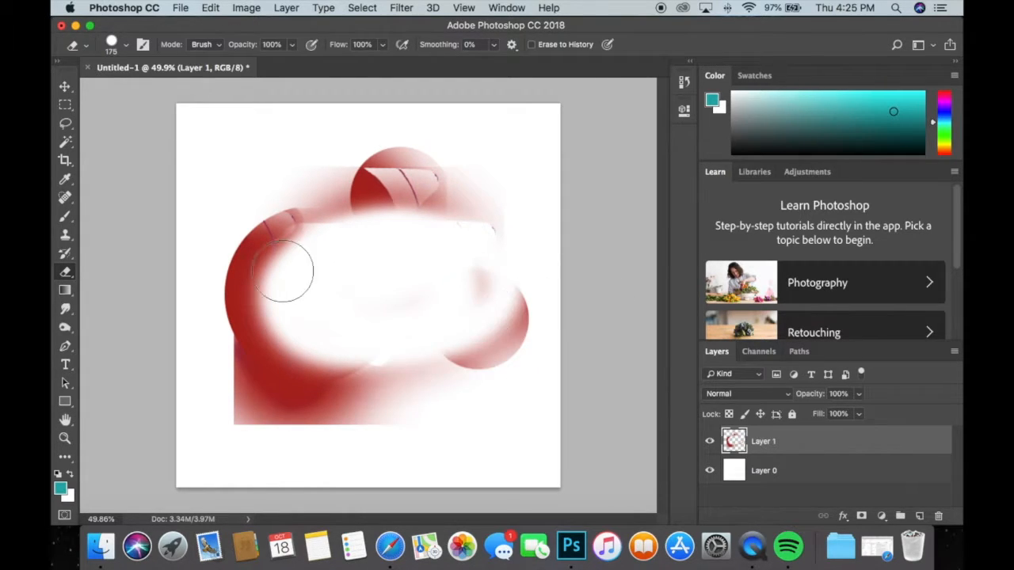
{"action": "mouse_move", "coordinate": [286, 259]}
{"action": "left_mouse_down"}
{"action": "mouse_move", "coordinate": [357, 244]}
{"action": "mouse_move", "coordinate": [283, 248]}
{"action": "mouse_move", "coordinate": [271, 294]}
{"action": "mouse_move", "coordinate": [290, 330]}
{"action": "mouse_move", "coordinate": [400, 332]}
{"action": "left_mouse_up"}
Enlarge the hard Eraser to 600 px and erase a large circular area in the middle of the artwork.
{"action": "key", "text": "bracketright"}
{"action": "key", "text": "bracketright"}
{"action": "key", "text": "bracketright"}
{"action": "key", "text": "bracketright"}
{"action": "key", "text": "bracketright"}
{"action": "key", "text": "bracketright"}
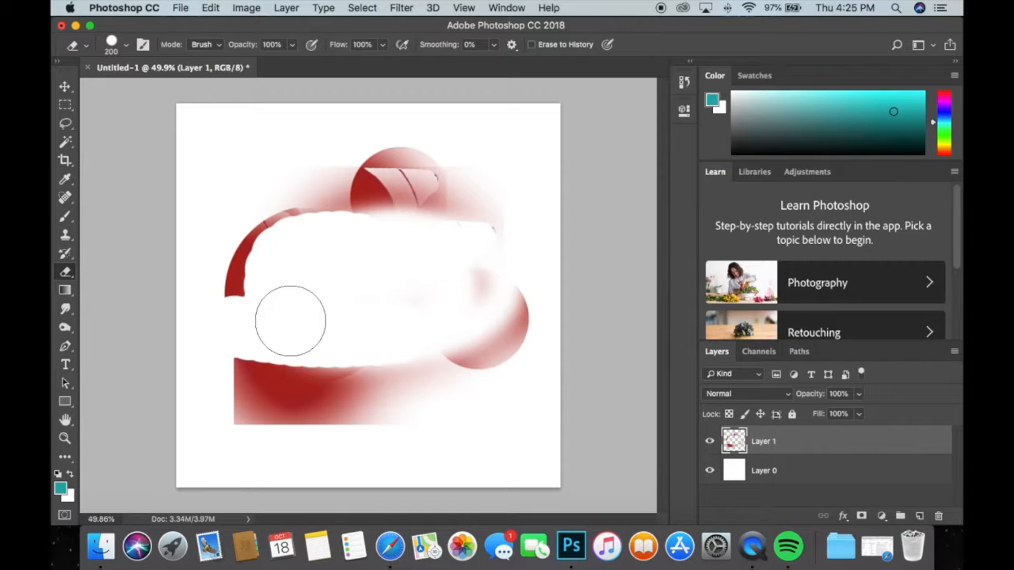
{"action": "left_click", "coordinate": [330, 320]}
{"action": "mouse_move", "coordinate": [330, 320]}
{"action": "left_mouse_down"}
{"action": "mouse_move", "coordinate": [396, 328]}
{"action": "mouse_move", "coordinate": [278, 182]}
{"action": "mouse_move", "coordinate": [521, 124]}
{"action": "left_mouse_up"}
{"action": "left_click_drag", "start_coordinate": [704, 155], "coordinate": [686, 153]}
{"action": "key", "text": "super+z"}
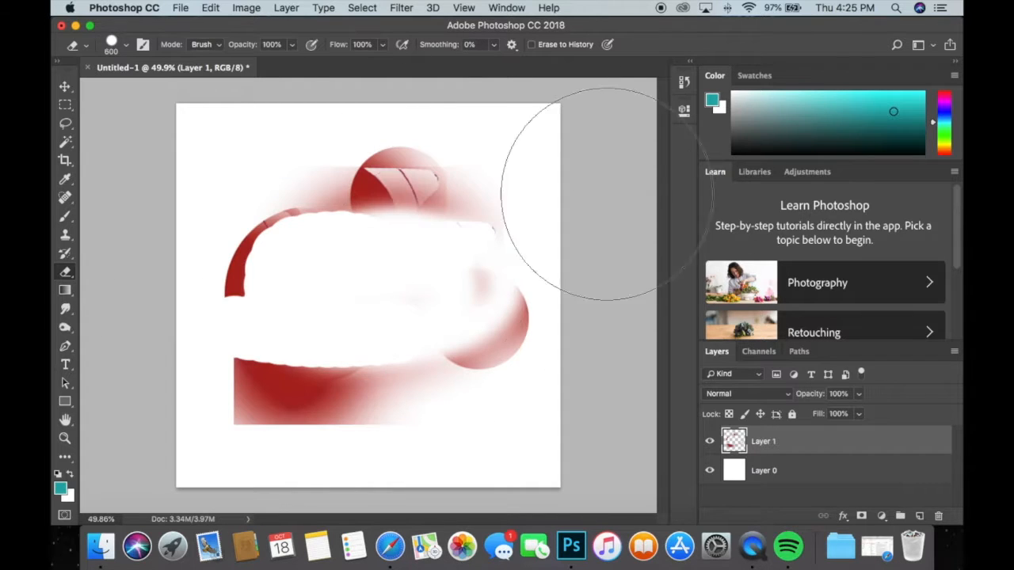
{"action": "left_click", "coordinate": [364, 287]}
{"action": "key", "text": "super+z"}
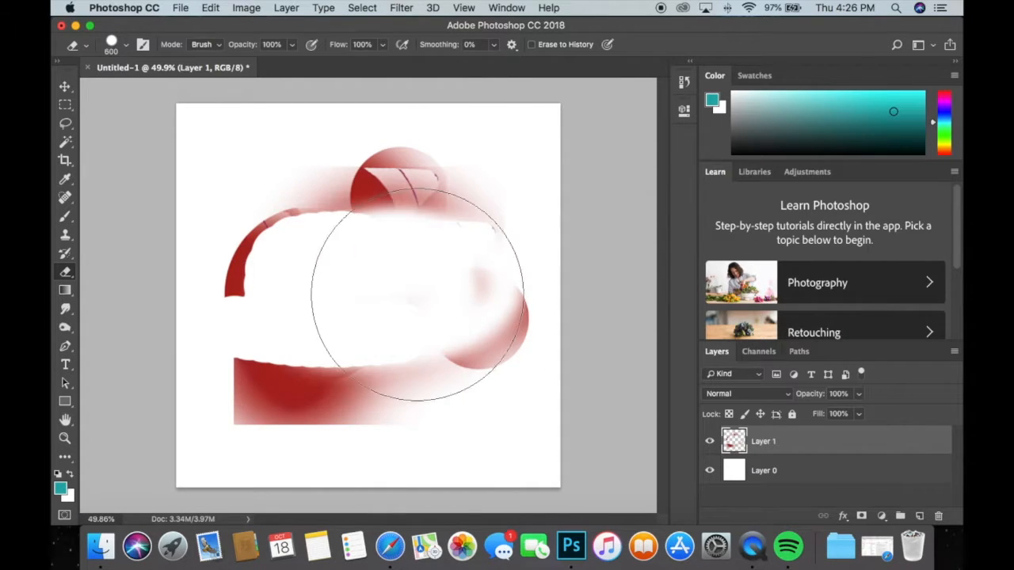
{"action": "left_click", "coordinate": [340, 296]}
{"action": "left_click", "coordinate": [331, 292]}
{"action": "key", "text": "super+z"}
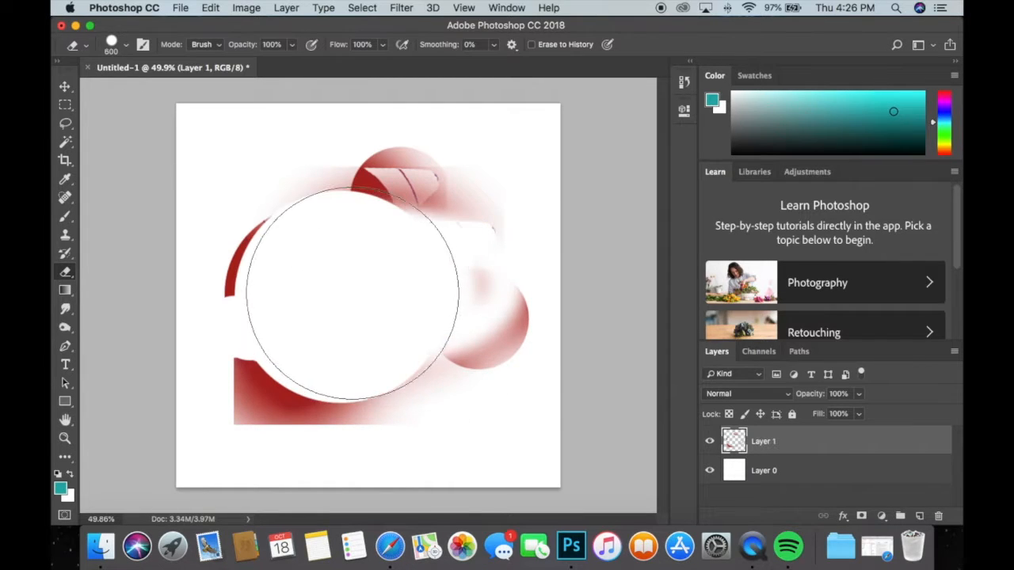
Fade the remaining red areas with a soft 600 px Eraser, and reduce the brush size to 140 px.
{"action": "right_click", "coordinate": [353, 297]}
{"action": "left_click", "coordinate": [433, 355]}
{"action": "left_click", "coordinate": [404, 256]}
{"action": "left_click", "coordinate": [403, 257]}
{"action": "left_click", "coordinate": [403, 258]}
{"action": "left_click", "coordinate": [383, 275]}
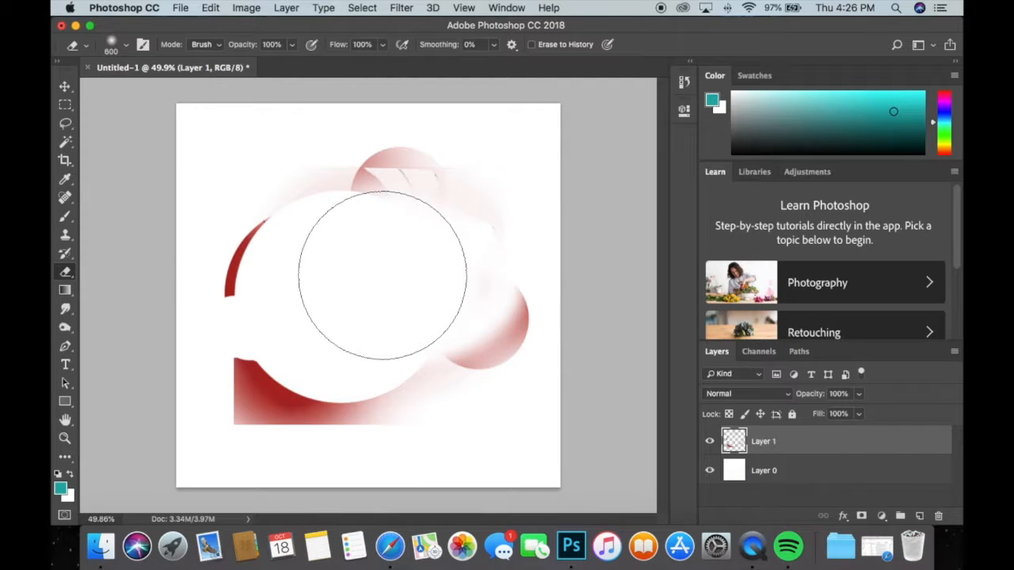
{"action": "mouse_move", "coordinate": [335, 340]}
{"action": "left_mouse_down"}
{"action": "mouse_move", "coordinate": [312, 328]}
{"action": "mouse_move", "coordinate": [314, 292]}
{"action": "left_mouse_up"}
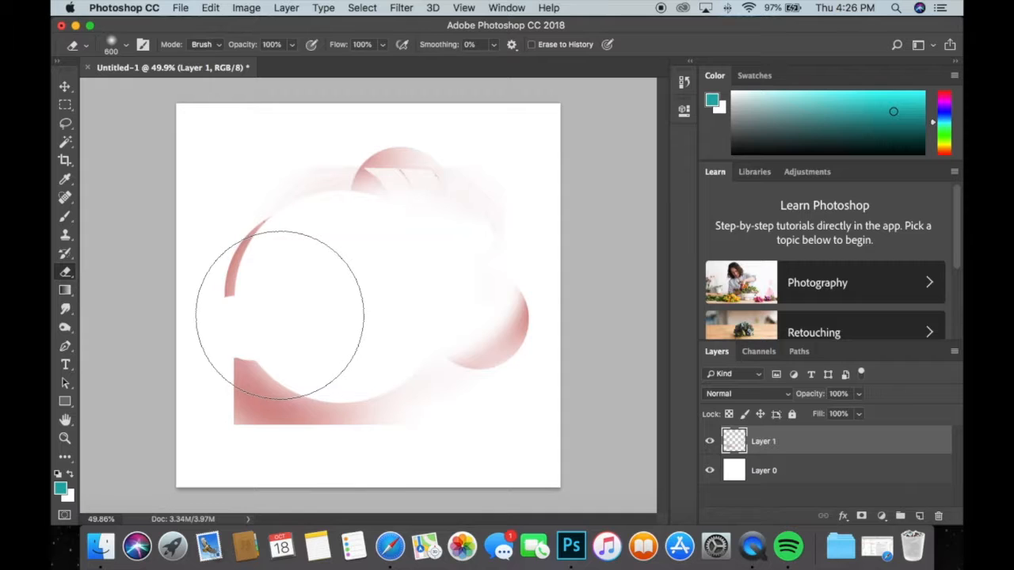
{"action": "right_click", "coordinate": [376, 282]}
{"action": "mouse_move", "coordinate": [468, 317]}
{"action": "left_mouse_down"}
{"action": "mouse_move", "coordinate": [515, 318]}
{"action": "mouse_move", "coordinate": [506, 316]}
{"action": "left_mouse_up"}
{"action": "left_click", "coordinate": [159, 250]}
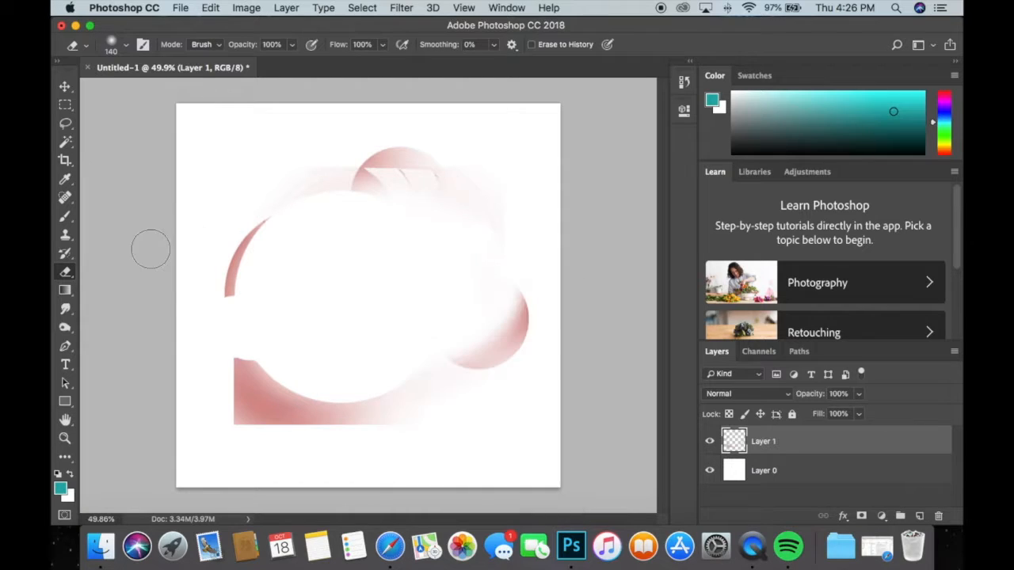
Smear the lower end of the left red arc inward using the Smudge tool at 100% strength.
{"action": "left_click", "coordinate": [66, 309]}
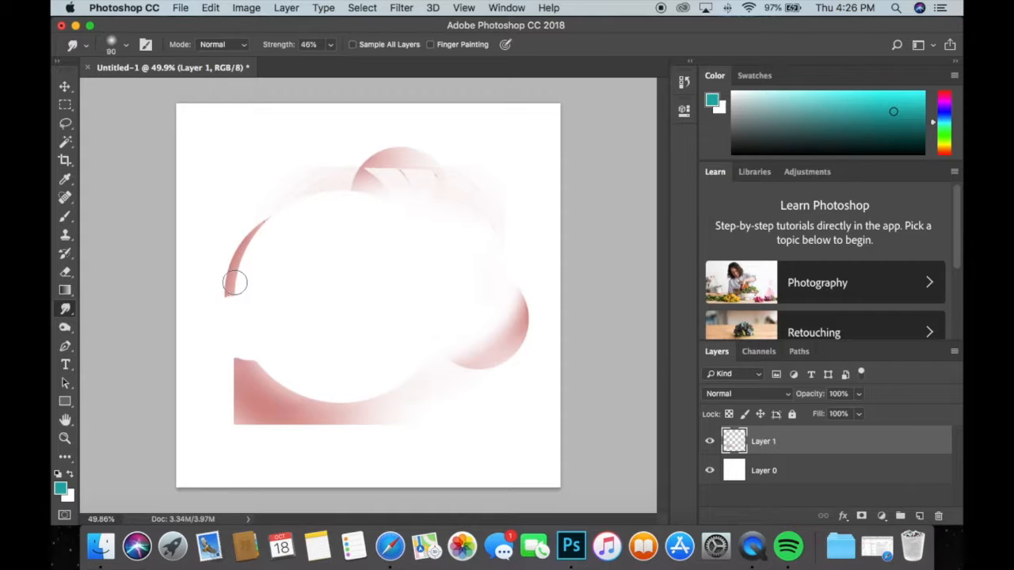
{"action": "left_click", "coordinate": [329, 44]}
{"action": "left_click_drag", "start_coordinate": [330, 62], "coordinate": [372, 60]}
{"action": "left_click", "coordinate": [225, 268]}
{"action": "left_click_drag", "start_coordinate": [231, 277], "coordinate": [330, 275]}
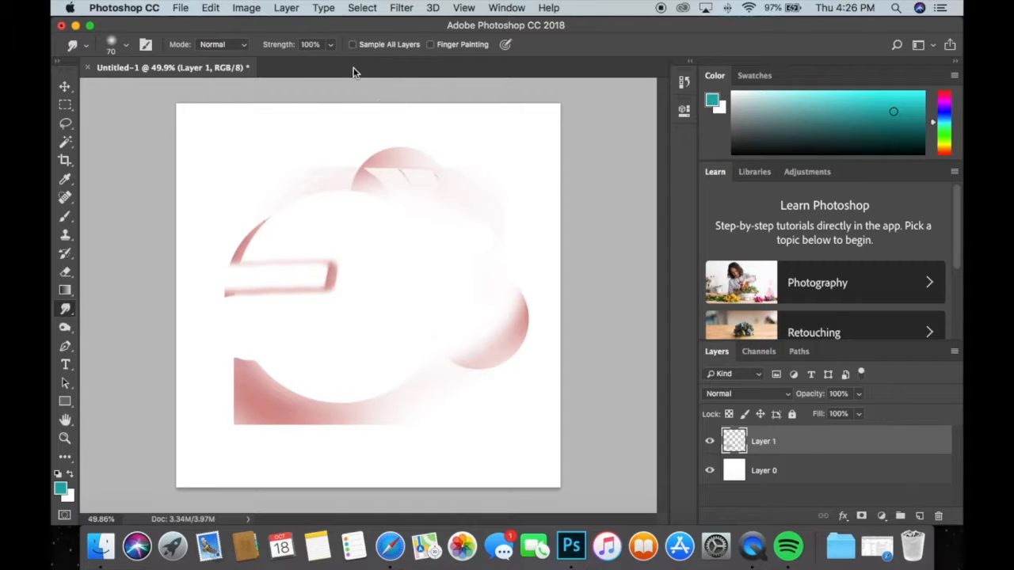
Lower the Smudge strength to 47% and smear the middle of the left red arc inward.
{"action": "left_click", "coordinate": [331, 45]}
{"action": "left_click_drag", "start_coordinate": [336, 62], "coordinate": [299, 65]}
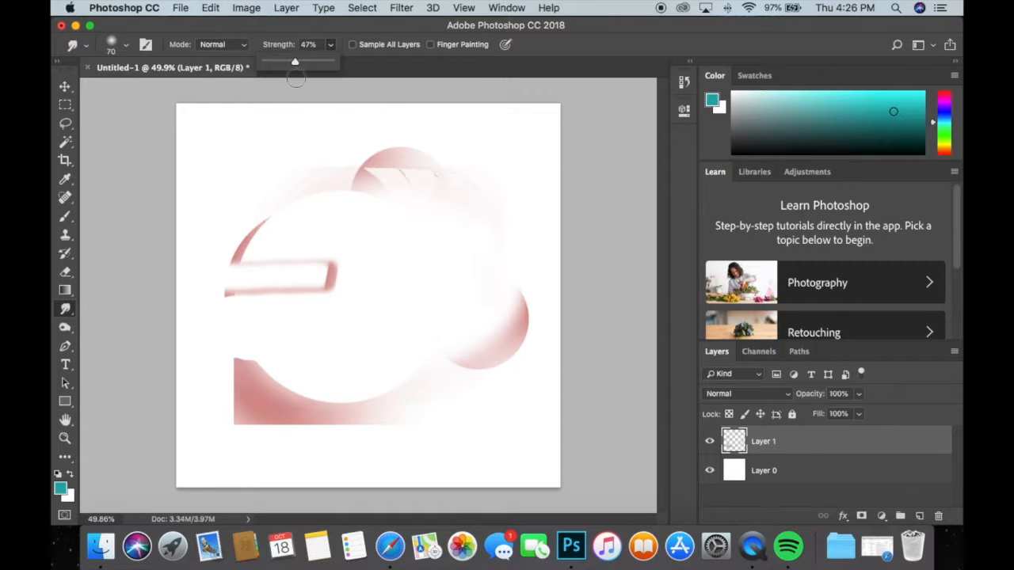
{"action": "left_click", "coordinate": [238, 248]}
{"action": "left_click_drag", "start_coordinate": [238, 248], "coordinate": [350, 242]}
Set the Smudge strength to 21% and smear the left arc, the pink bar's end and the lower-right red shape.
{"action": "left_click", "coordinate": [330, 45]}
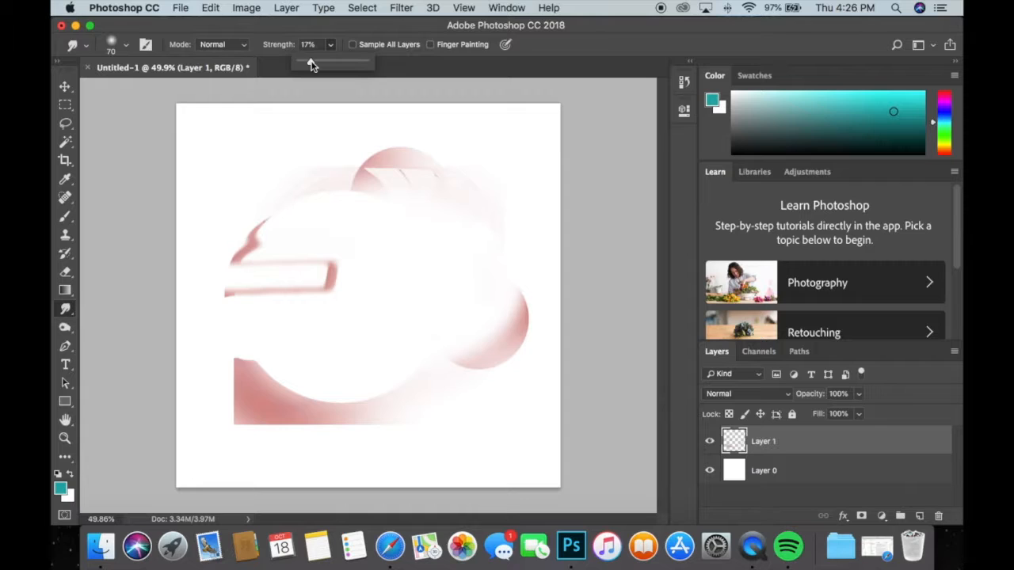
{"action": "left_click", "coordinate": [240, 221]}
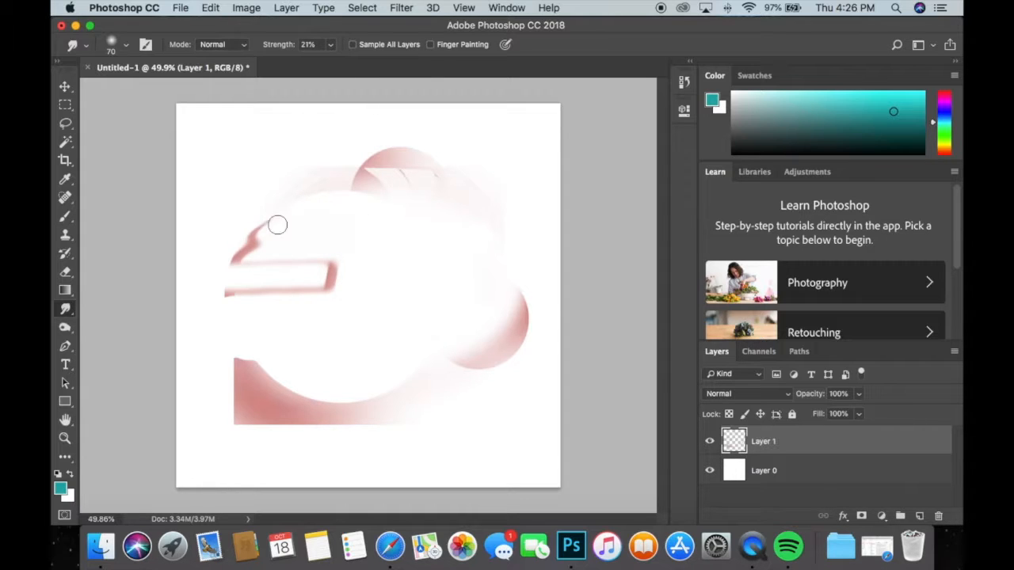
{"action": "mouse_move", "coordinate": [271, 232]}
{"action": "left_mouse_down"}
{"action": "mouse_move", "coordinate": [199, 206]}
{"action": "mouse_move", "coordinate": [277, 243]}
{"action": "mouse_move", "coordinate": [186, 217]}
{"action": "mouse_move", "coordinate": [281, 240]}
{"action": "mouse_move", "coordinate": [227, 236]}
{"action": "left_mouse_up"}
{"action": "mouse_move", "coordinate": [302, 247]}
{"action": "left_mouse_down"}
{"action": "mouse_move", "coordinate": [211, 233]}
{"action": "mouse_move", "coordinate": [271, 242]}
{"action": "mouse_move", "coordinate": [232, 238]}
{"action": "left_mouse_up"}
{"action": "mouse_move", "coordinate": [342, 267]}
{"action": "left_mouse_down"}
{"action": "mouse_move", "coordinate": [343, 253]}
{"action": "mouse_move", "coordinate": [319, 318]}
{"action": "left_mouse_up"}
{"action": "mouse_move", "coordinate": [472, 320]}
{"action": "left_mouse_down"}
{"action": "mouse_move", "coordinate": [526, 303]}
{"action": "mouse_move", "coordinate": [505, 365]}
{"action": "left_mouse_up"}
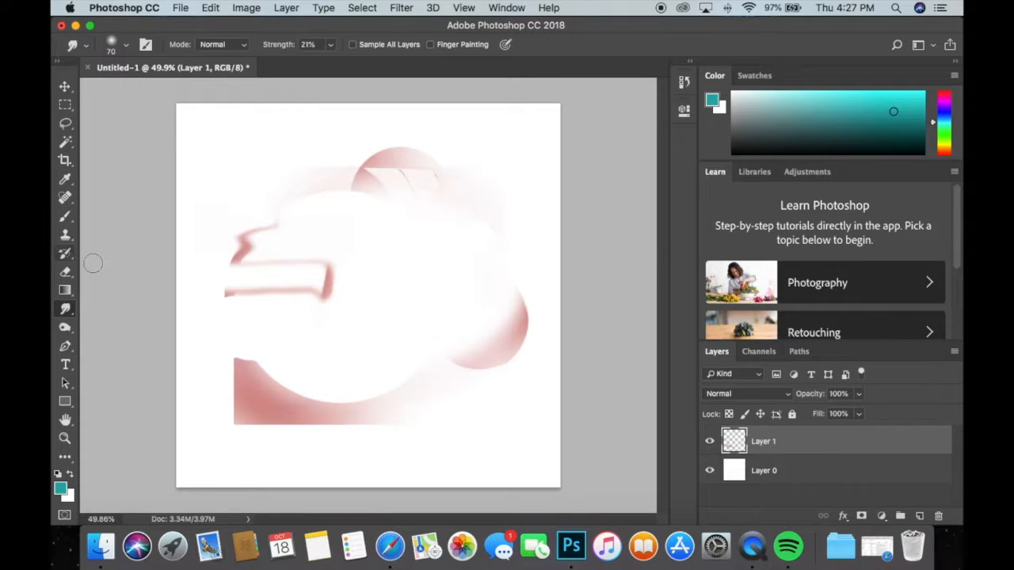
Draw a closed, irregular straight-sided path with the Pen tool, winding from the lower-left red area around the artwork and back.
{"action": "left_click", "coordinate": [66, 347]}
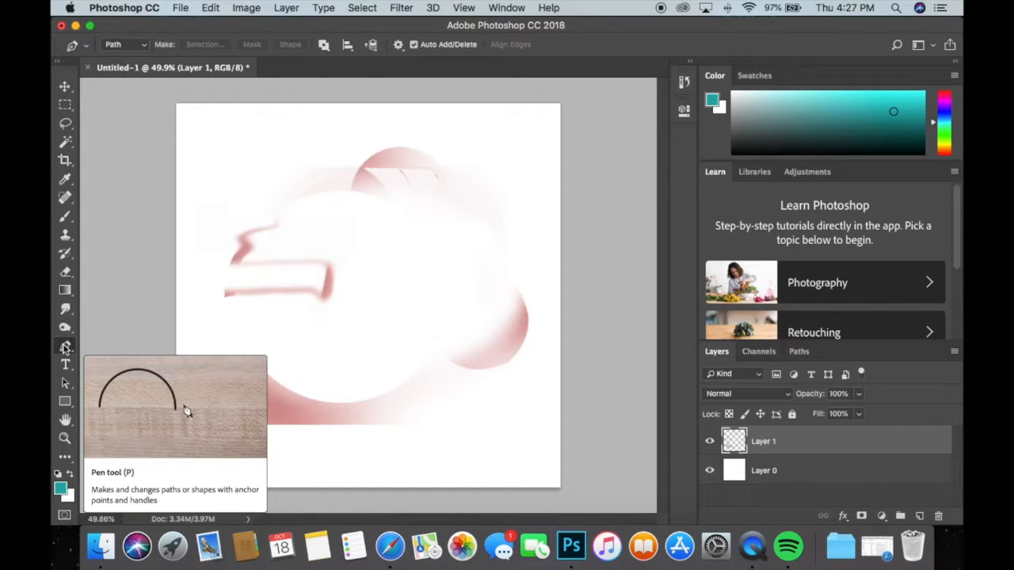
{"action": "left_click", "coordinate": [257, 397]}
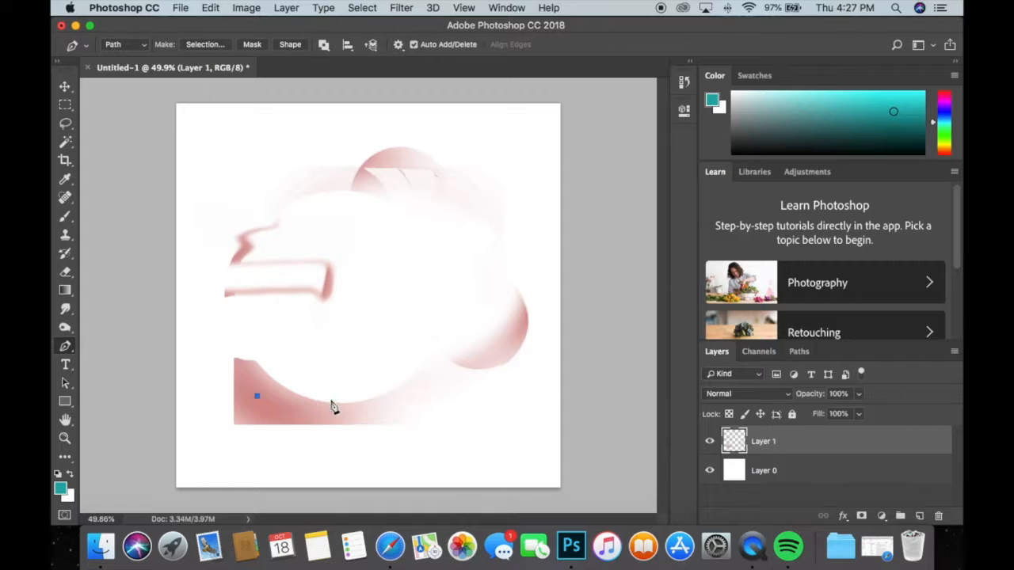
{"action": "left_click", "coordinate": [312, 437]}
{"action": "left_click", "coordinate": [415, 436]}
{"action": "left_click", "coordinate": [502, 424]}
{"action": "left_click", "coordinate": [513, 278]}
{"action": "left_click", "coordinate": [548, 219]}
{"action": "left_click", "coordinate": [475, 150]}
{"action": "left_click", "coordinate": [426, 149]}
{"action": "left_click", "coordinate": [371, 173]}
{"action": "left_click", "coordinate": [372, 241]}
{"action": "left_click", "coordinate": [478, 231]}
{"action": "left_click", "coordinate": [478, 276]}
{"action": "left_click", "coordinate": [434, 411]}
{"action": "left_click", "coordinate": [366, 345]}
{"action": "left_click", "coordinate": [402, 292]}
{"action": "left_click", "coordinate": [425, 348]}
{"action": "left_click", "coordinate": [455, 294]}
{"action": "left_click", "coordinate": [444, 263]}
{"action": "left_click", "coordinate": [390, 261]}
{"action": "left_click", "coordinate": [295, 285]}
{"action": "left_click", "coordinate": [331, 355]}
{"action": "left_click", "coordinate": [367, 387]}
{"action": "left_click", "coordinate": [290, 374]}
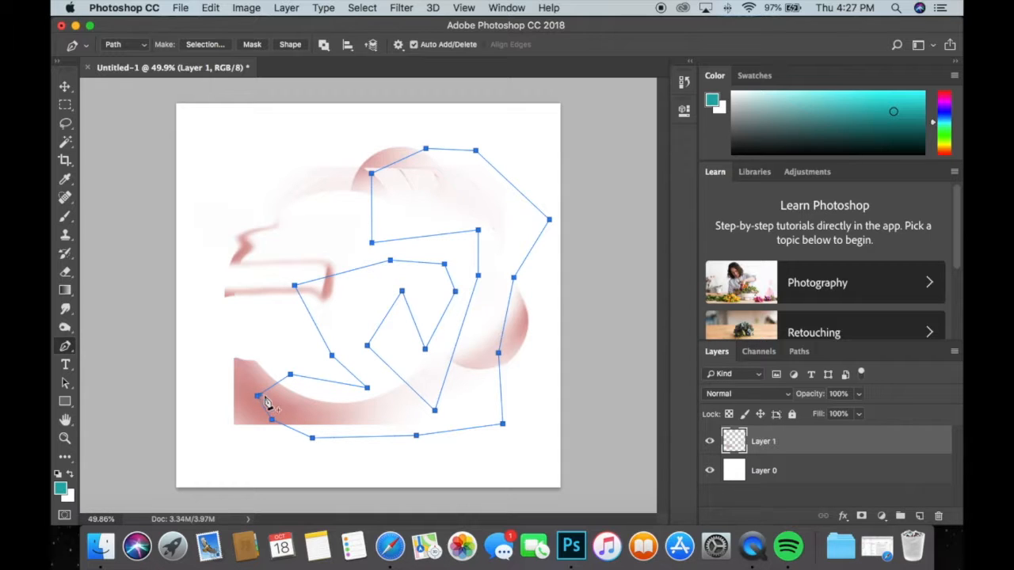
Convert the pen path into a new anti-aliased selection with a 0-pixel feather, and add a new layer above Layer 1.
{"action": "right_click", "coordinate": [300, 394]}
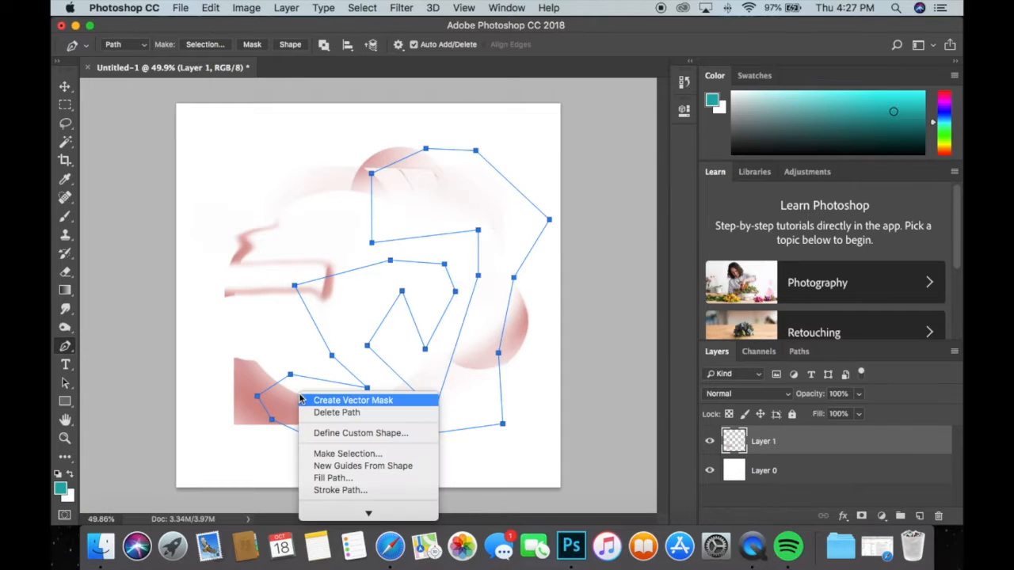
{"action": "left_click", "coordinate": [344, 455]}
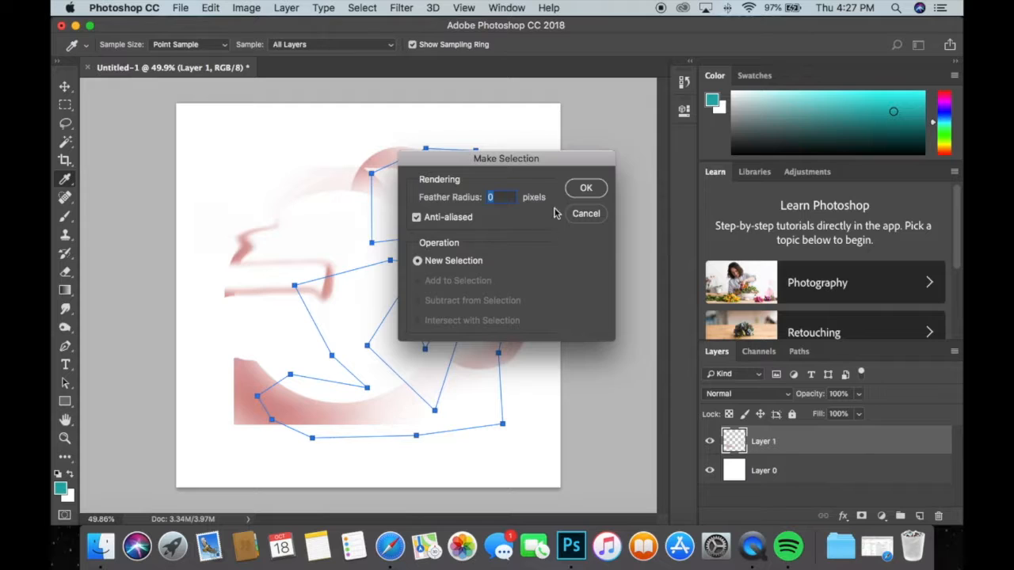
{"action": "left_click", "coordinate": [586, 190]}
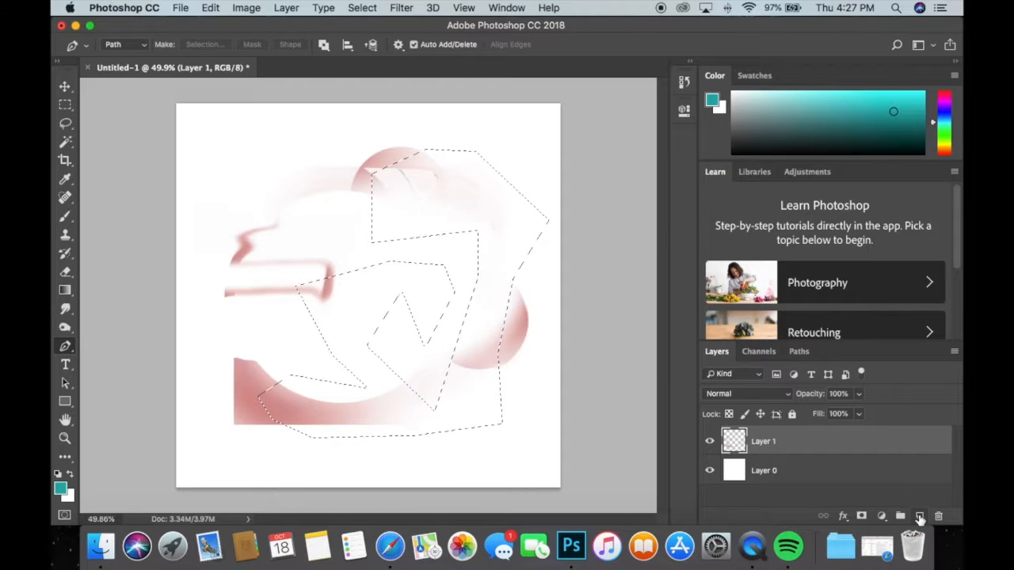
{"action": "left_click", "coordinate": [919, 516]}
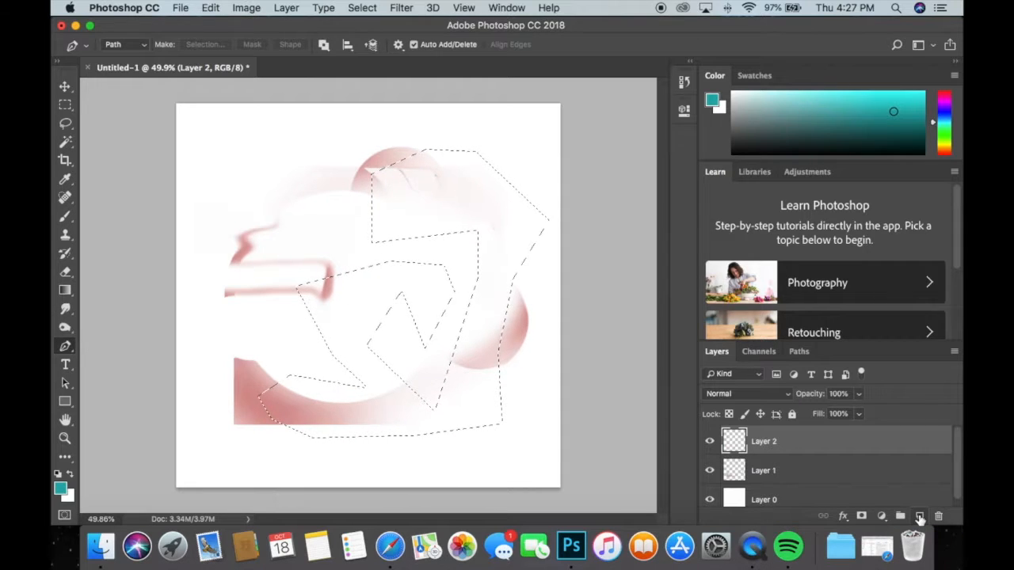
Stroke the selection on Layer 2 with a 10 px centered teal line at 100% opacity, and deselect.
{"action": "left_click", "coordinate": [65, 108]}
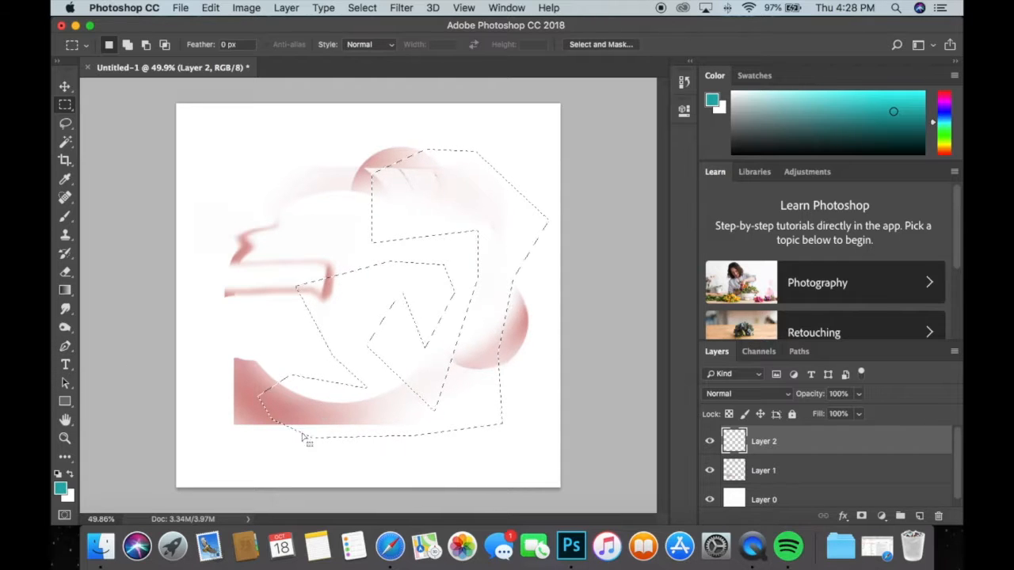
{"action": "right_click", "coordinate": [443, 182]}
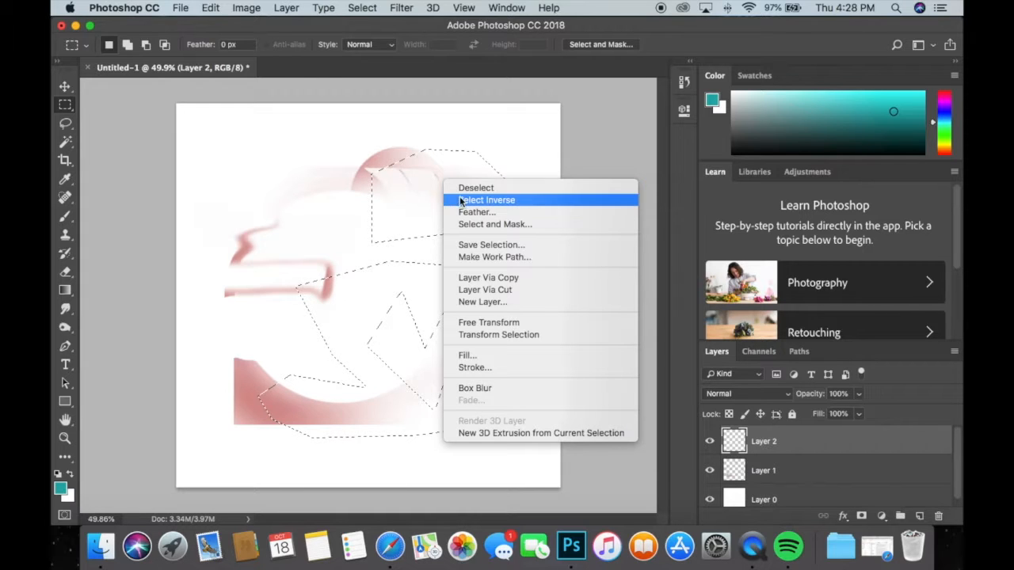
{"action": "left_click", "coordinate": [488, 367]}
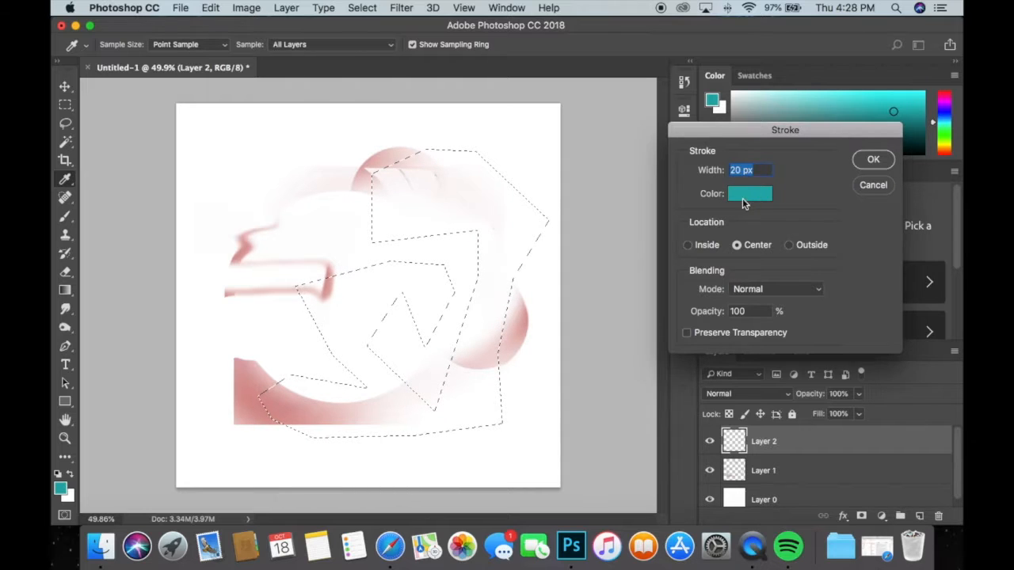
{"action": "left_click", "coordinate": [745, 198]}
{"action": "left_click", "coordinate": [885, 207]}
{"action": "left_click_drag", "start_coordinate": [758, 171], "coordinate": [719, 174]}
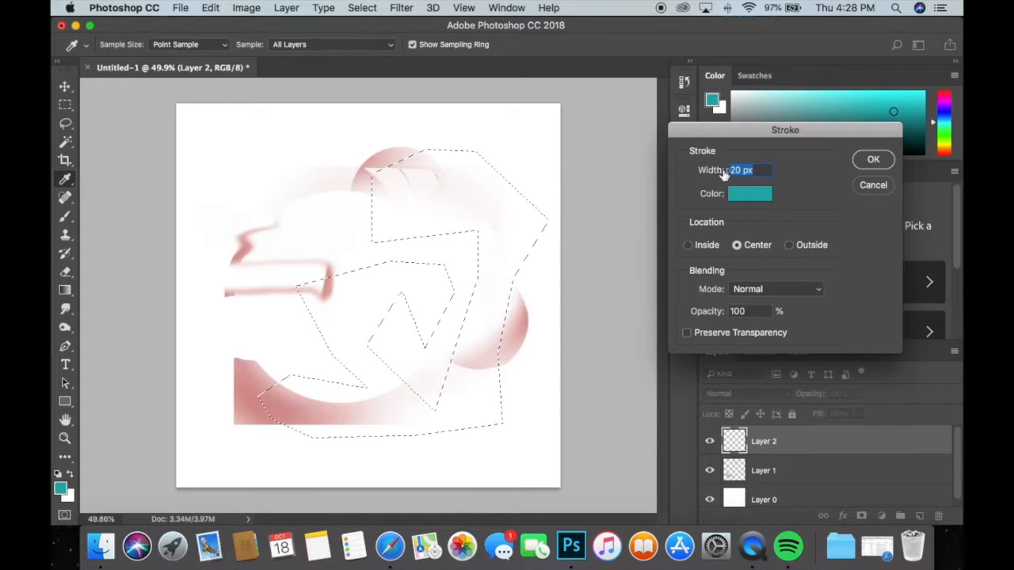
{"action": "type", "text": "10"}
{"action": "left_click", "coordinate": [871, 161]}
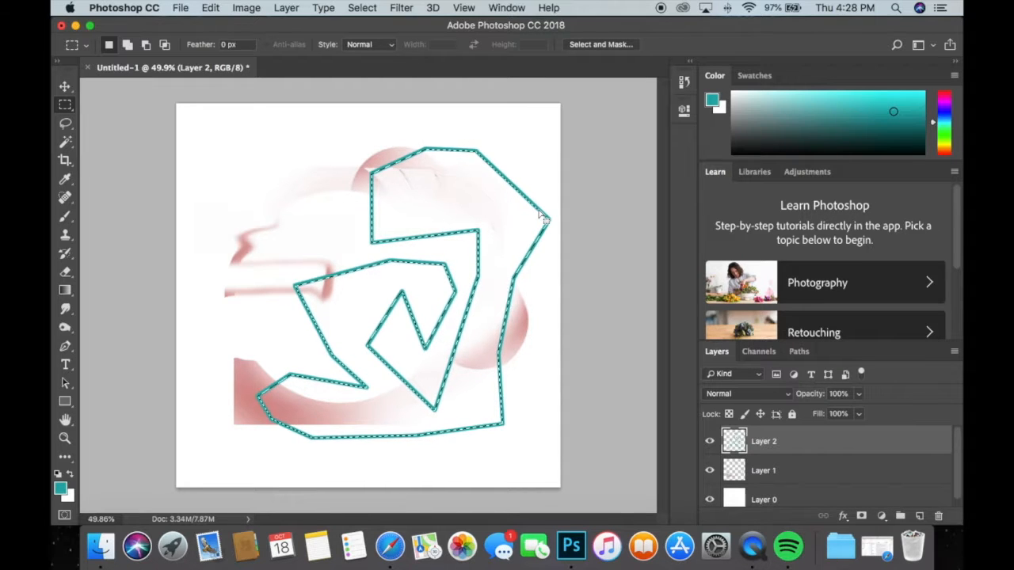
{"action": "key", "text": "super+d"}
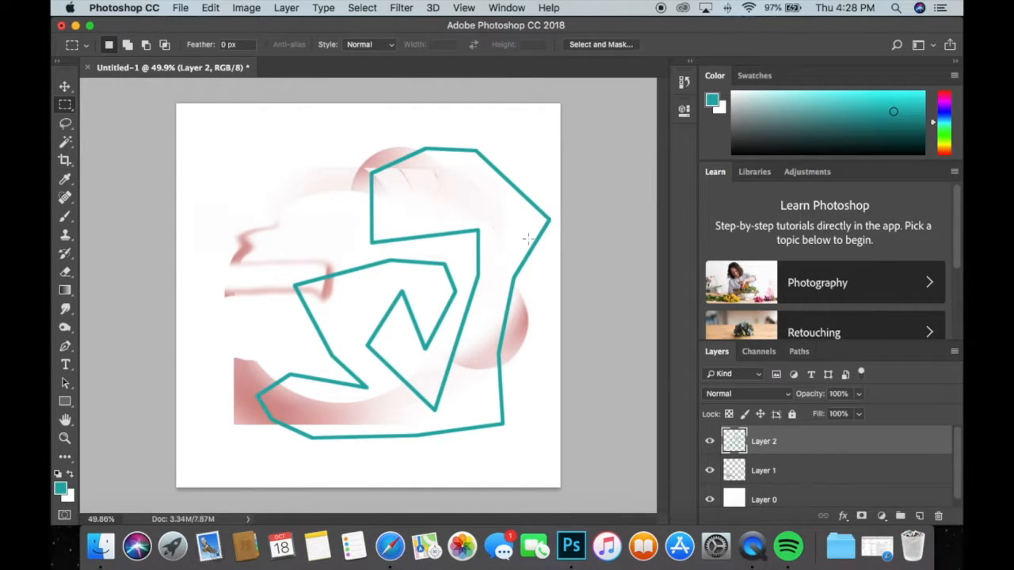
Toggle Layer 2's visibility off and on, and shift its teal outline slightly left with Free Transform.
{"action": "left_click", "coordinate": [708, 442]}
{"action": "left_click", "coordinate": [709, 442]}
{"action": "key", "text": "super+t"}
{"action": "left_click_drag", "start_coordinate": [490, 301], "coordinate": [466, 297]}
{"action": "left_click_drag", "start_coordinate": [463, 297], "coordinate": [460, 306]}
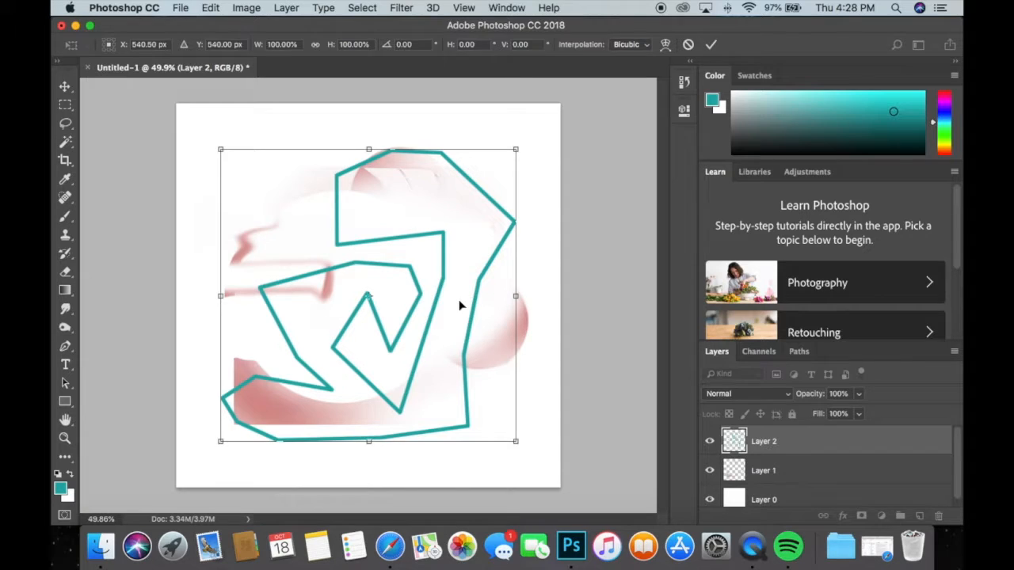
{"action": "key", "text": "Return"}
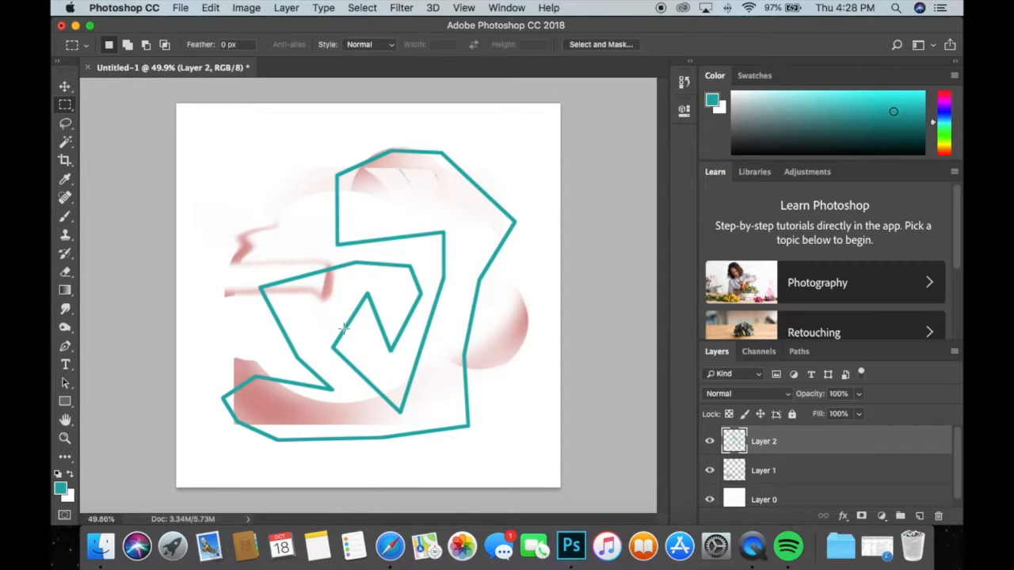
Start a horizontal text layer on the canvas inside the upper teal outline, and set its font size to 72 pt.
{"action": "left_click", "coordinate": [67, 365]}
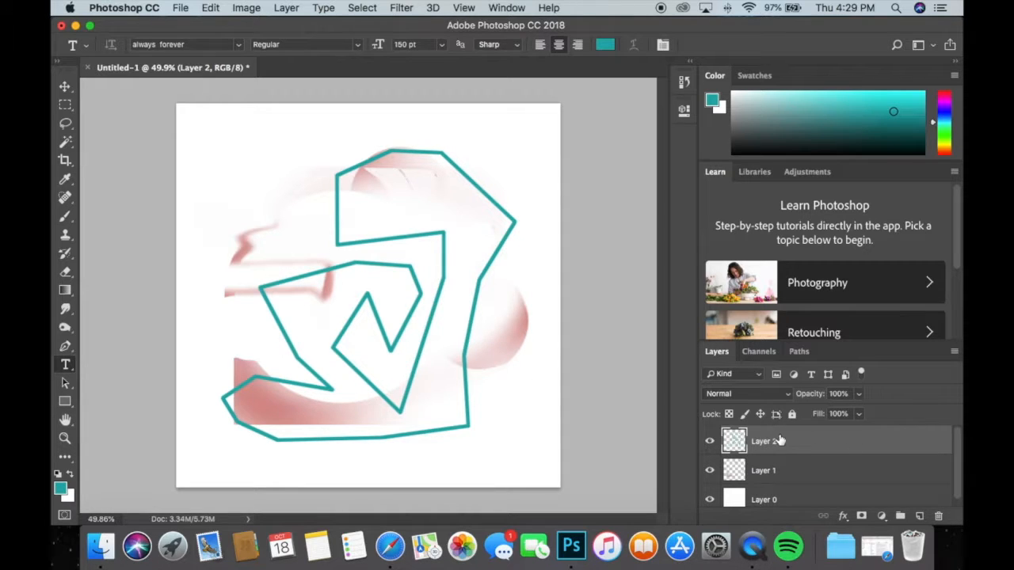
{"action": "left_click", "coordinate": [485, 360]}
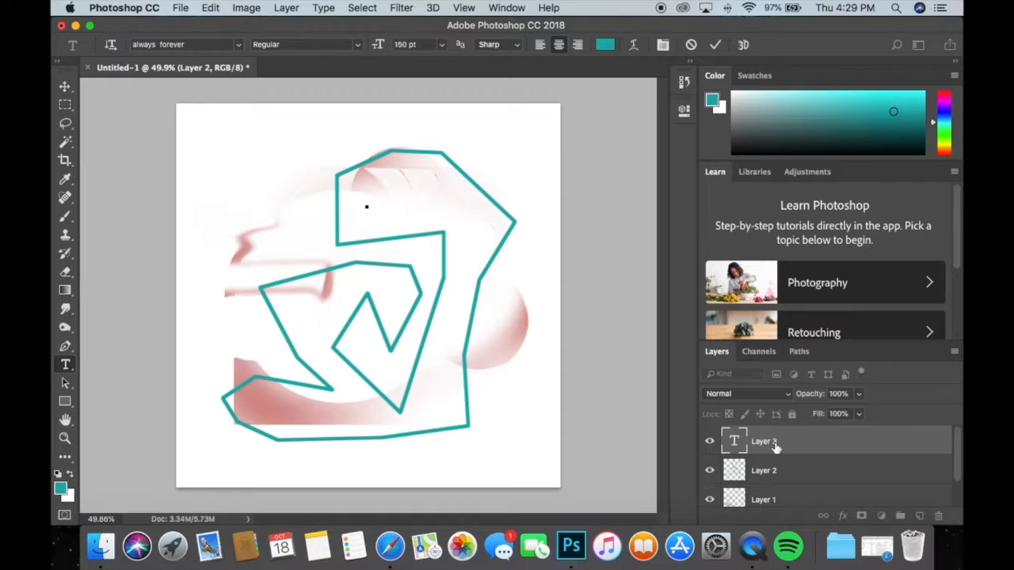
{"action": "left_click", "coordinate": [442, 45]}
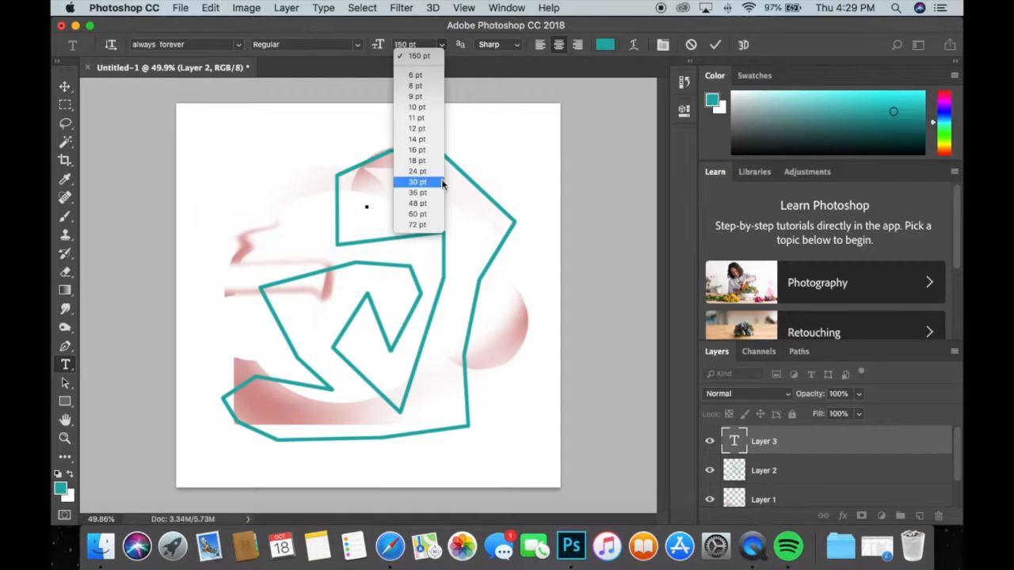
{"action": "left_click", "coordinate": [432, 225]}
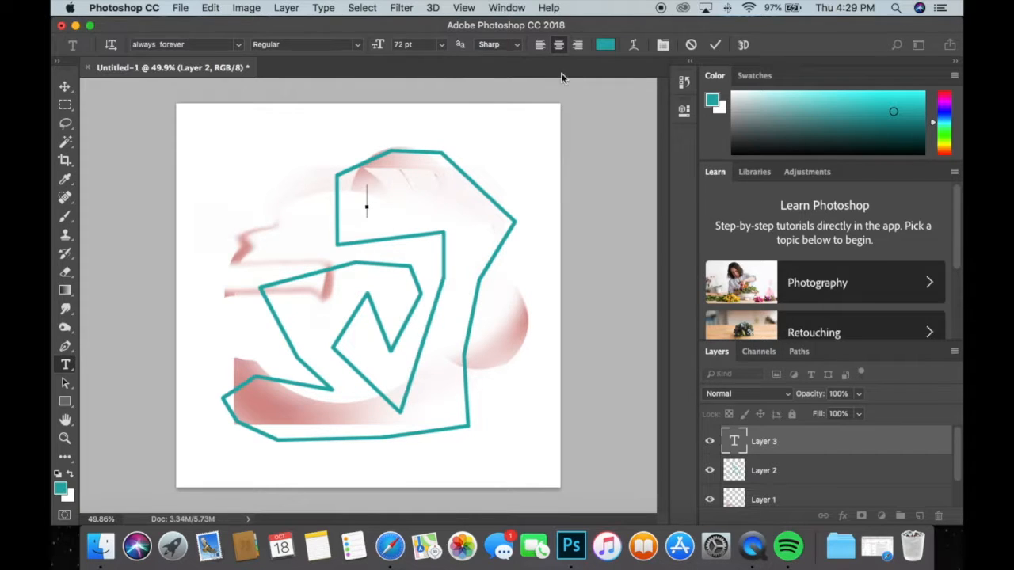
Set the text colour to a medium purple and enter "MP" on the new text layer.
{"action": "left_click", "coordinate": [604, 45]}
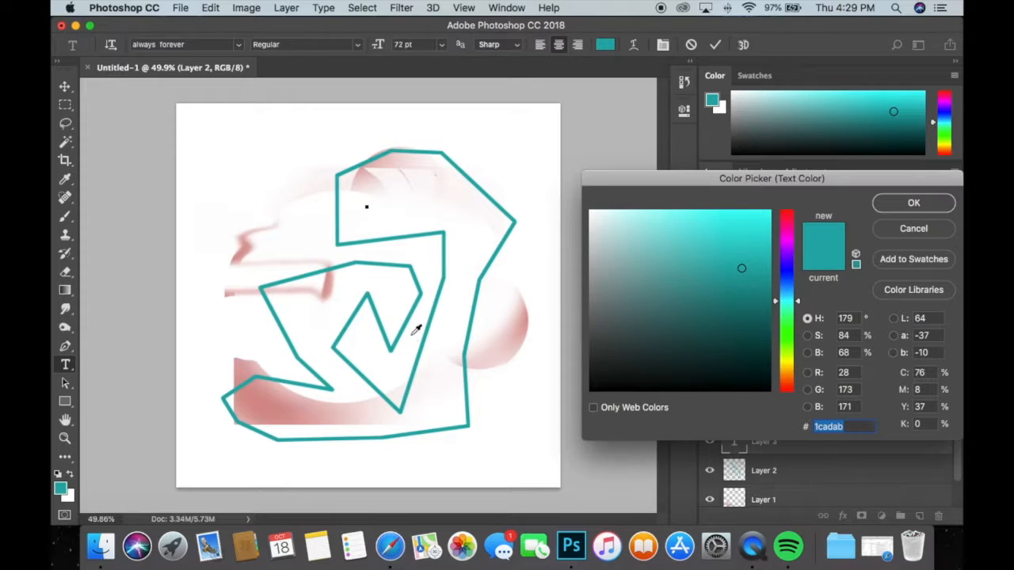
{"action": "left_click", "coordinate": [376, 315]}
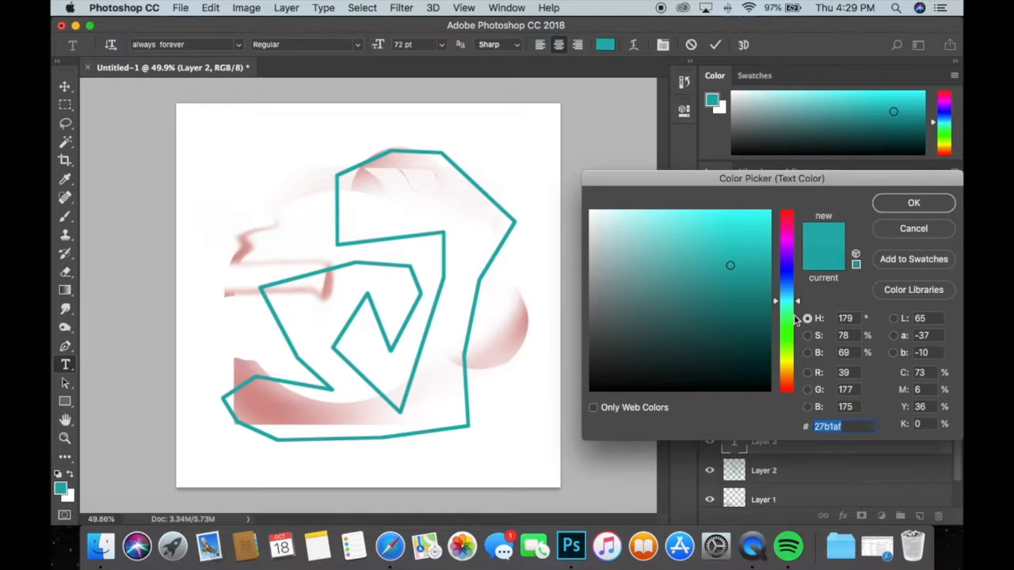
{"action": "left_click_drag", "start_coordinate": [797, 308], "coordinate": [798, 253]}
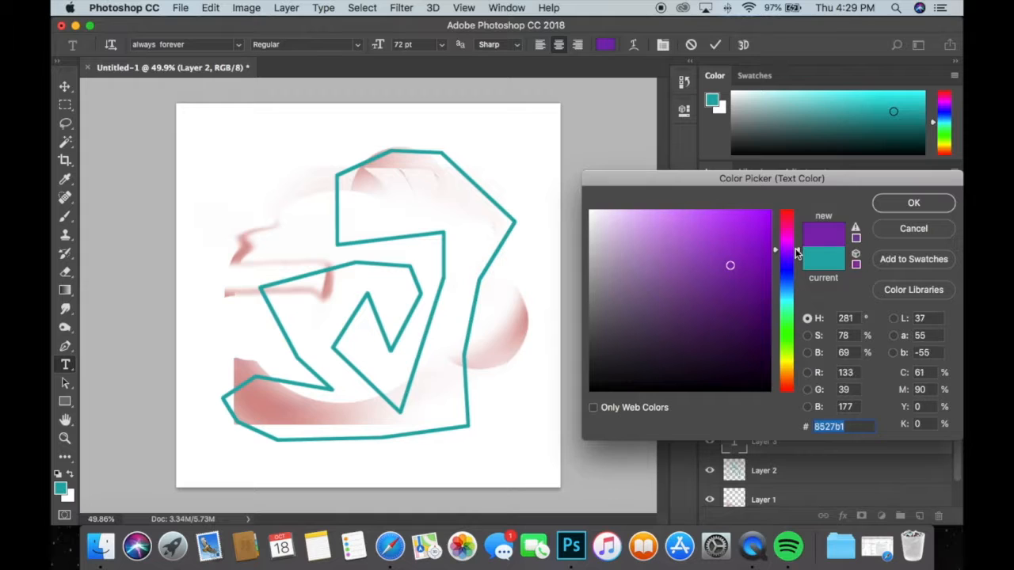
{"action": "key", "text": "Return"}
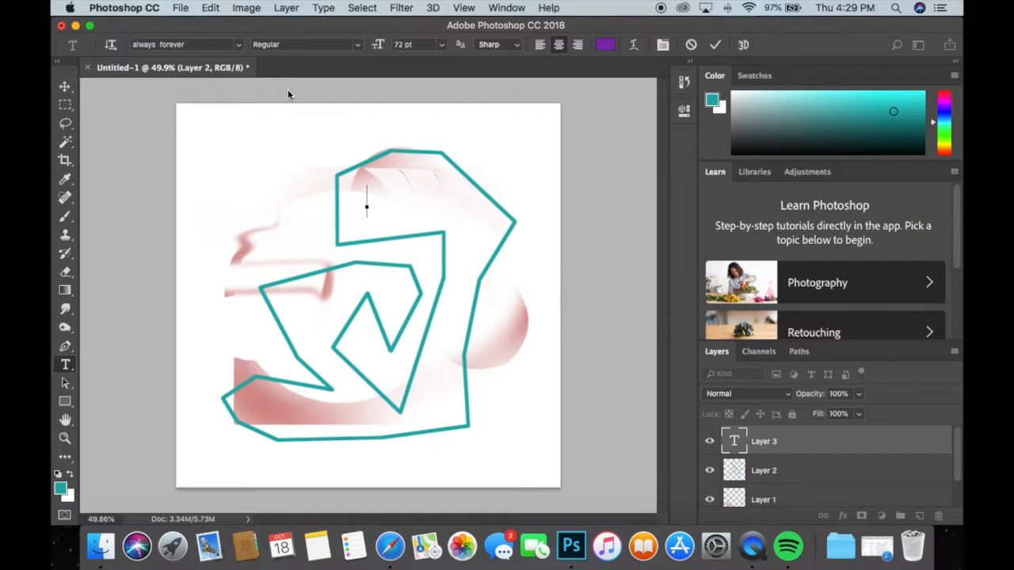
{"action": "type", "text": "MP"}
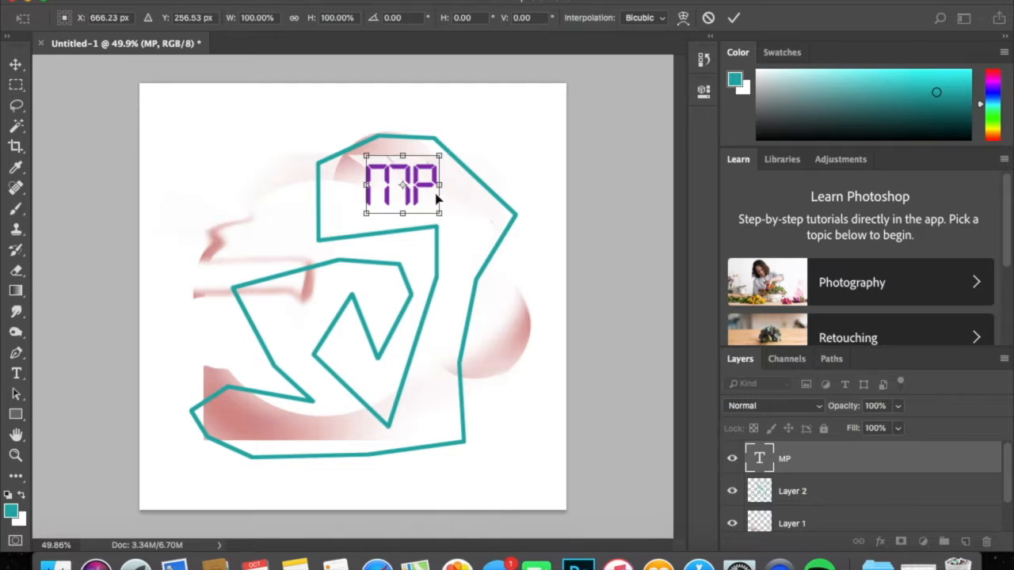
{"action": "key", "text": "Return"}
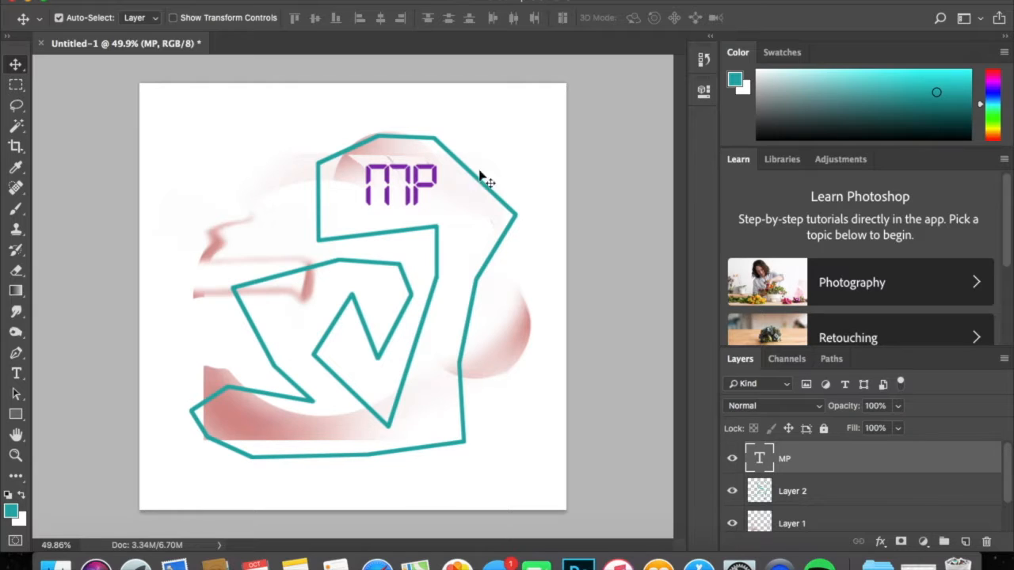
Recolour the MP text to light purple, hex cd80ed.
{"action": "left_click", "coordinate": [21, 378]}
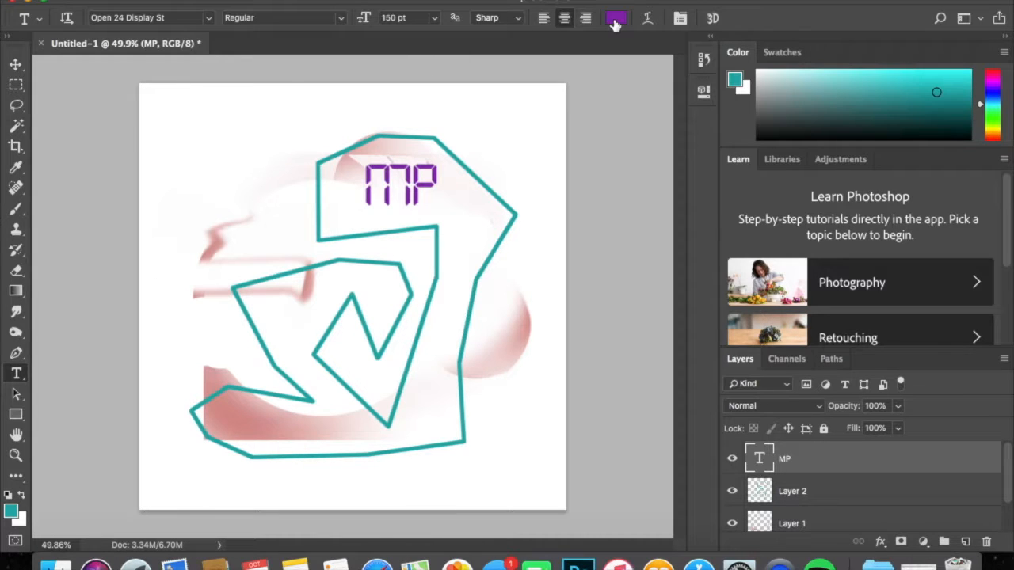
{"action": "left_click", "coordinate": [616, 20]}
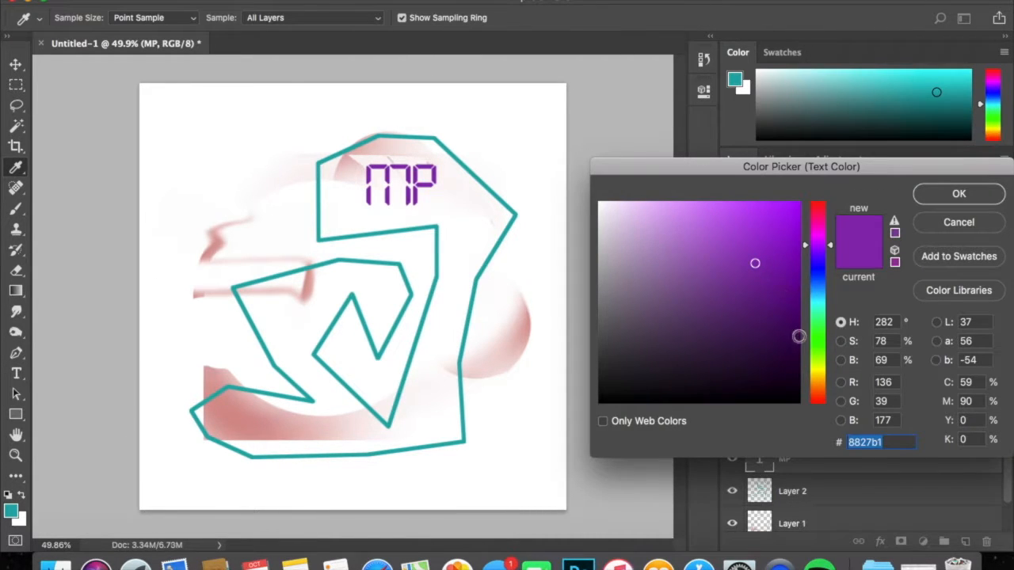
{"action": "left_click", "coordinate": [655, 219]}
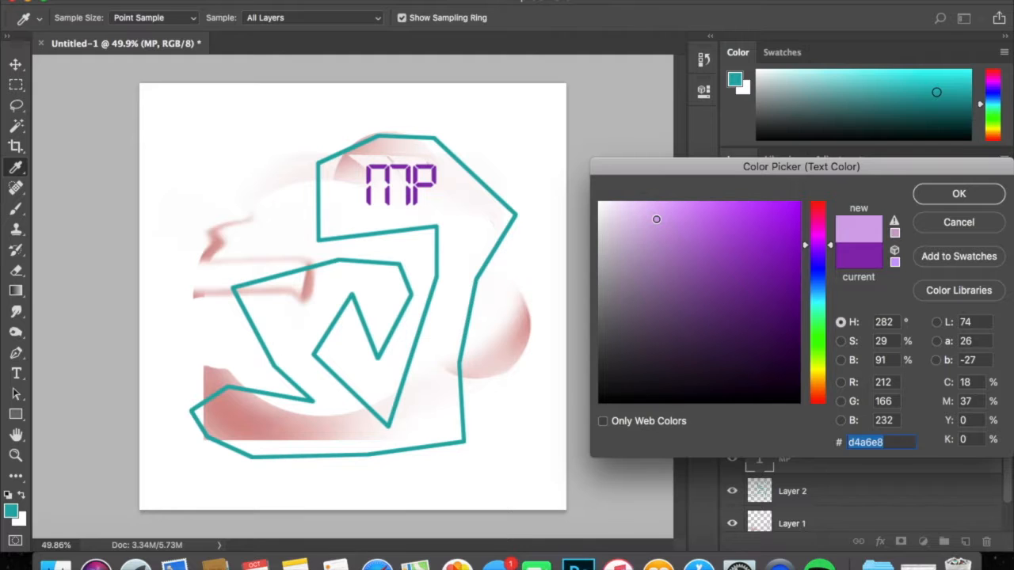
{"action": "left_click_drag", "start_coordinate": [672, 217], "coordinate": [696, 215]}
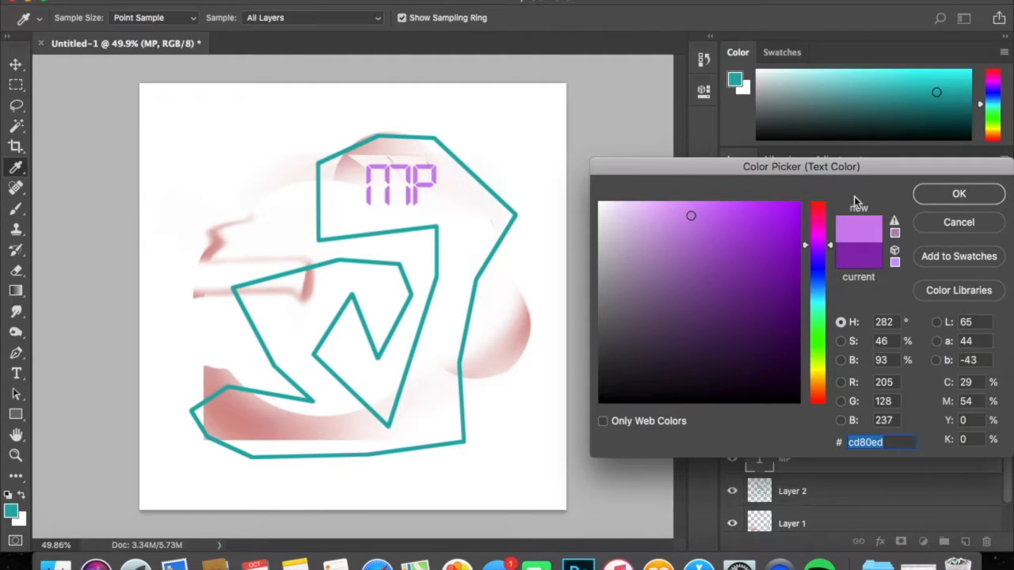
{"action": "left_click", "coordinate": [959, 196]}
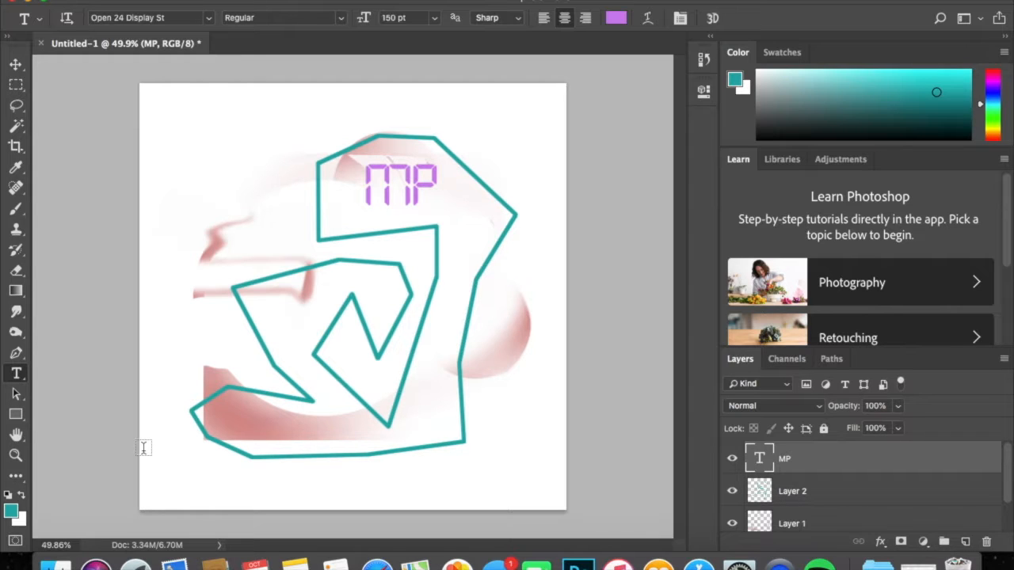
Examine the artwork up close and as a whole with scrubby zoom and panning, alternating between the Zoom and Move tools.
{"action": "left_click", "coordinate": [16, 456]}
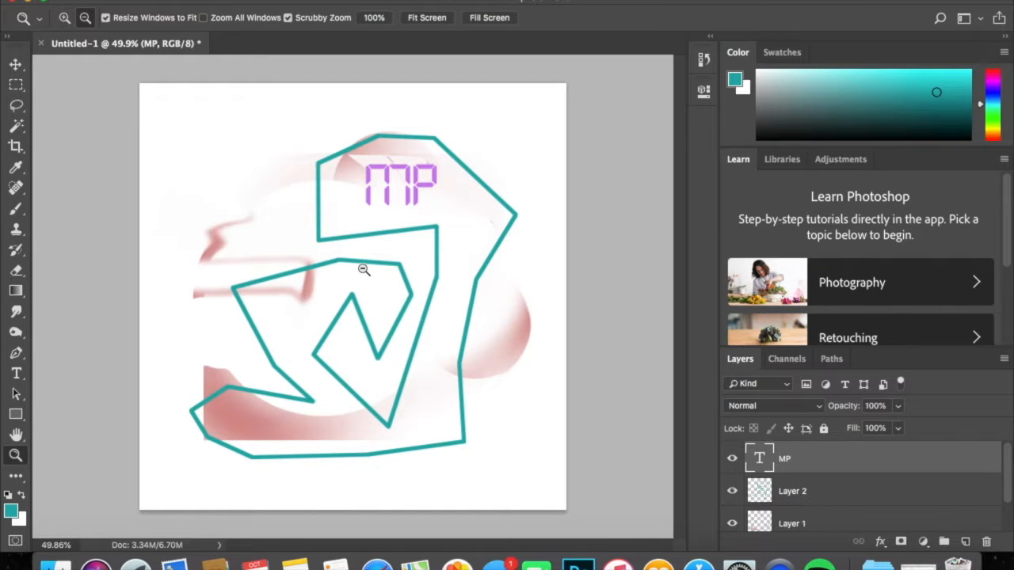
{"action": "left_click_drag", "start_coordinate": [373, 260], "coordinate": [310, 133]}
{"action": "left_click_drag", "start_coordinate": [621, 199], "coordinate": [678, 201]}
{"action": "key", "text": "space"}
{"action": "left_click_drag", "start_coordinate": [577, 240], "coordinate": [377, 234]}
{"action": "left_click_drag", "start_coordinate": [425, 203], "coordinate": [387, 242]}
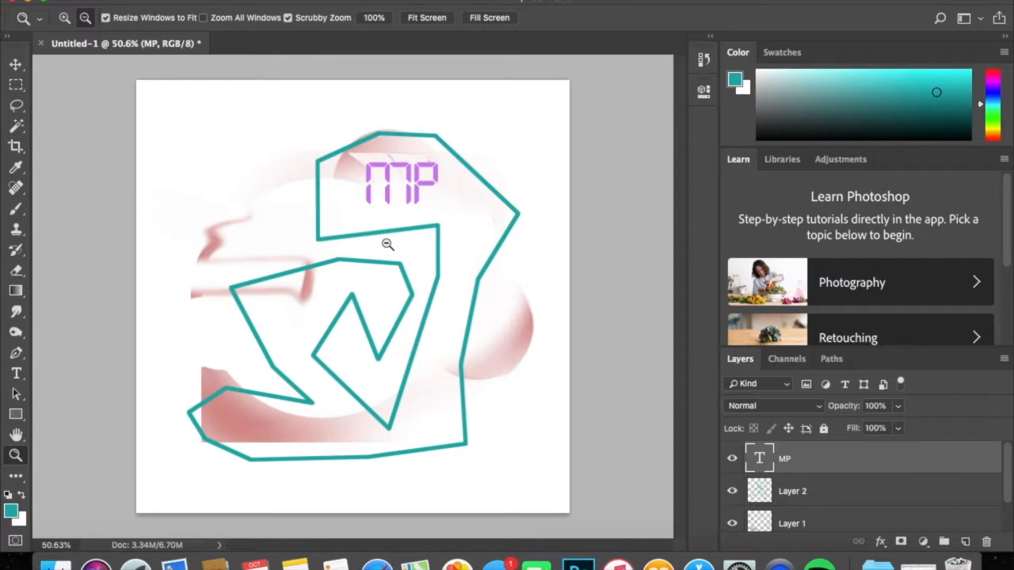
{"action": "left_click", "coordinate": [19, 66]}
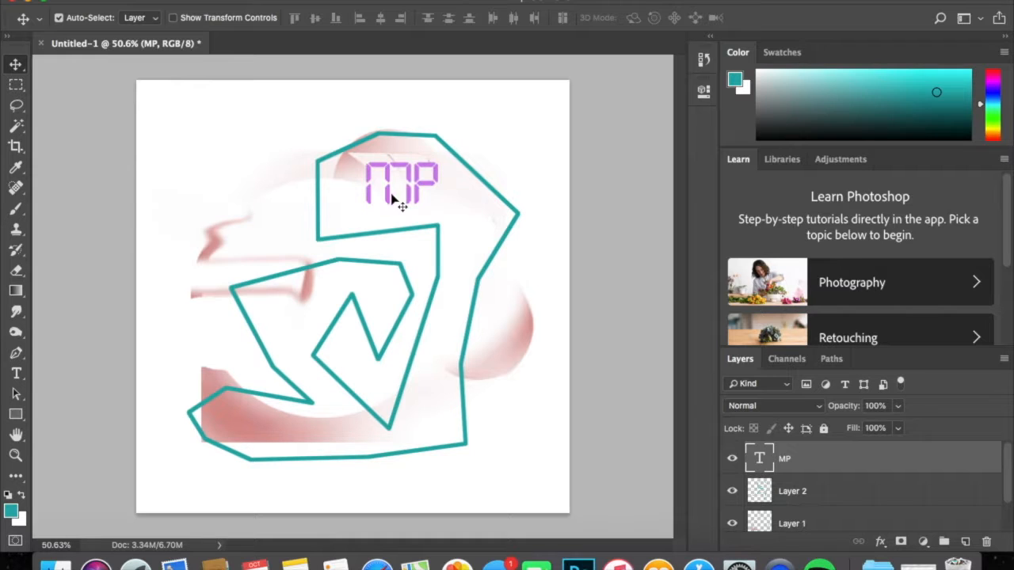
{"action": "key", "text": "z"}
{"action": "mouse_move", "coordinate": [367, 257]}
{"action": "left_mouse_down"}
{"action": "mouse_move", "coordinate": [414, 254]}
{"action": "mouse_move", "coordinate": [356, 253]}
{"action": "mouse_move", "coordinate": [378, 245]}
{"action": "left_mouse_up"}
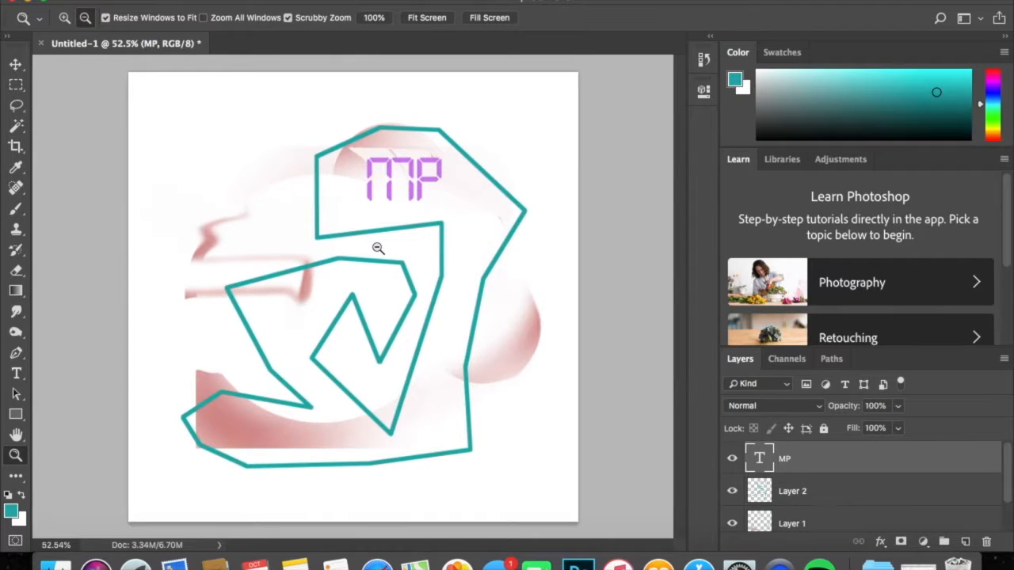
{"action": "left_click_drag", "start_coordinate": [330, 288], "coordinate": [404, 251]}
{"action": "key", "text": "v"}
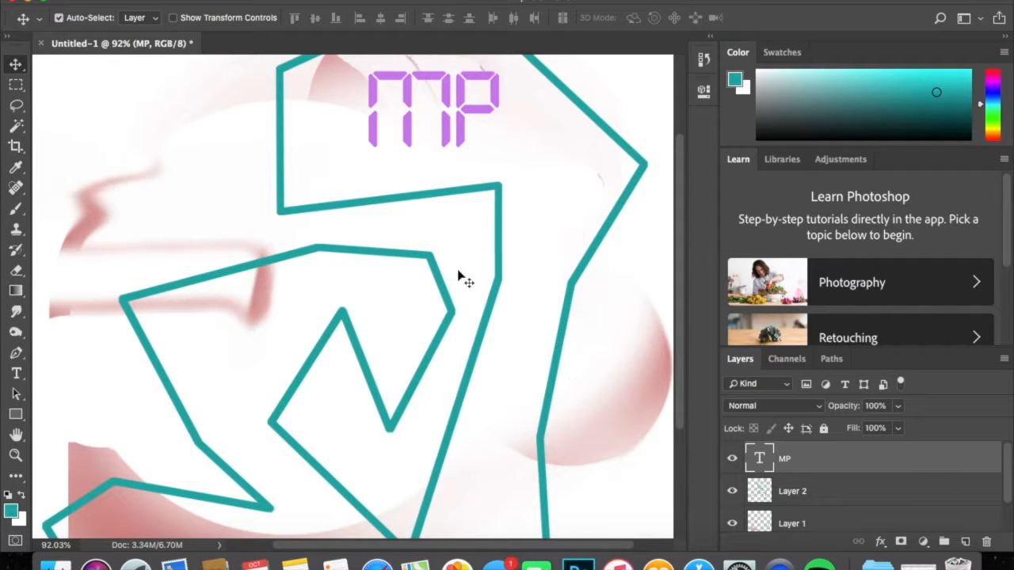
{"action": "key", "text": "z"}
{"action": "left_click_drag", "start_coordinate": [466, 275], "coordinate": [423, 274]}
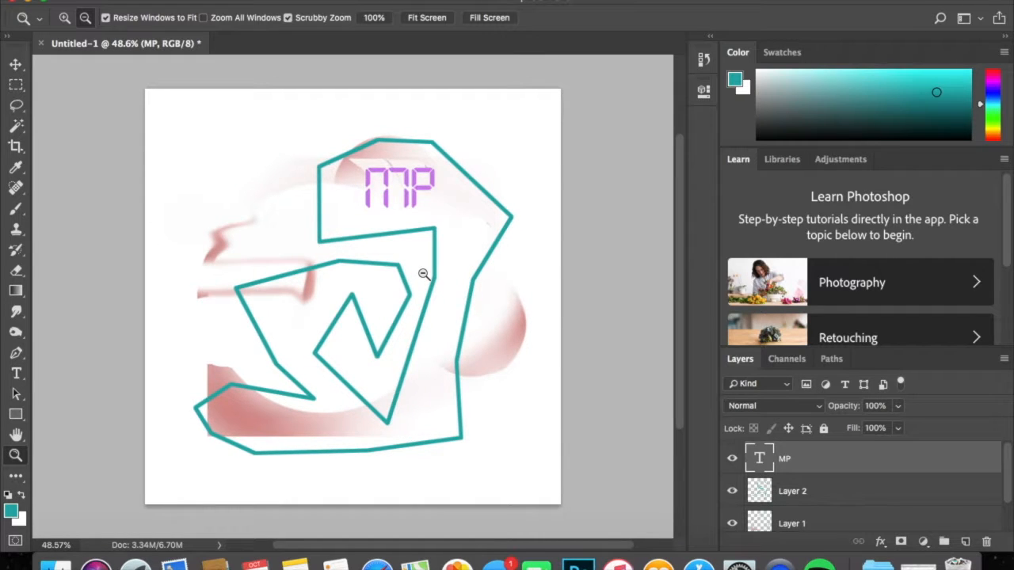
{"action": "key", "text": "v"}
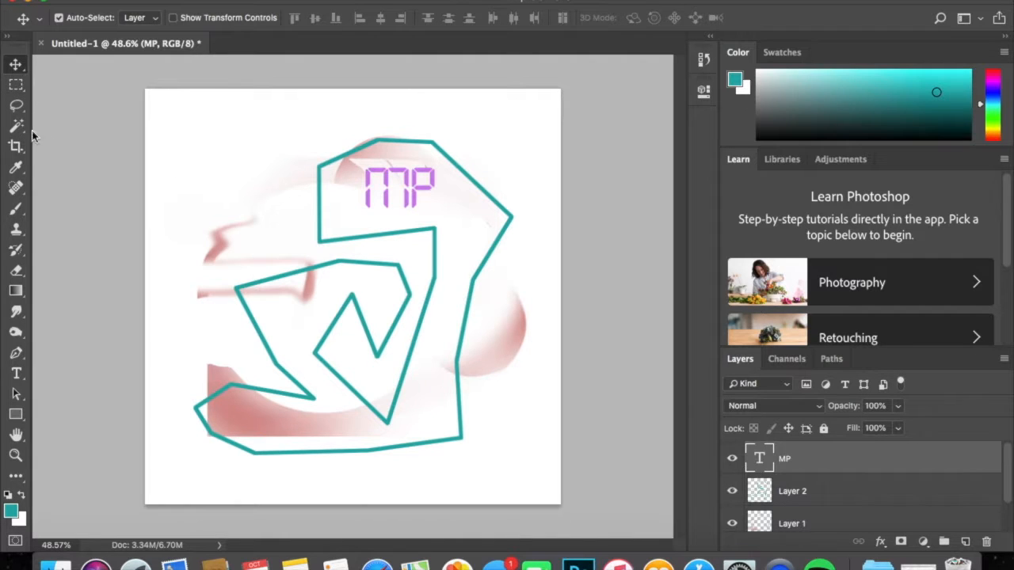
Paint a large teal area behind the MP text on Layer 2 with a soft 200 px brush at 100% opacity.
{"action": "left_click", "coordinate": [16, 209]}
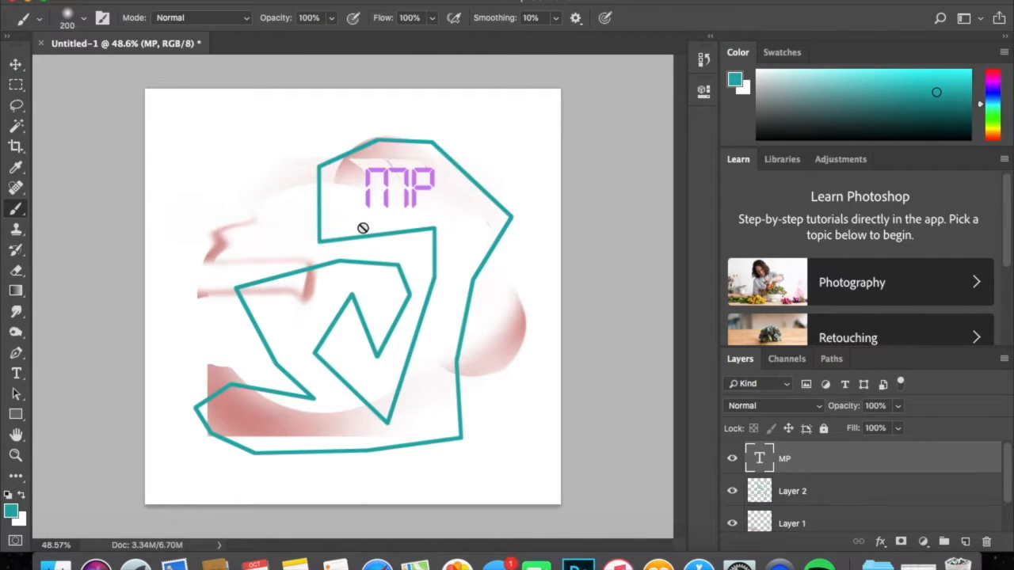
{"action": "left_click", "coordinate": [842, 490]}
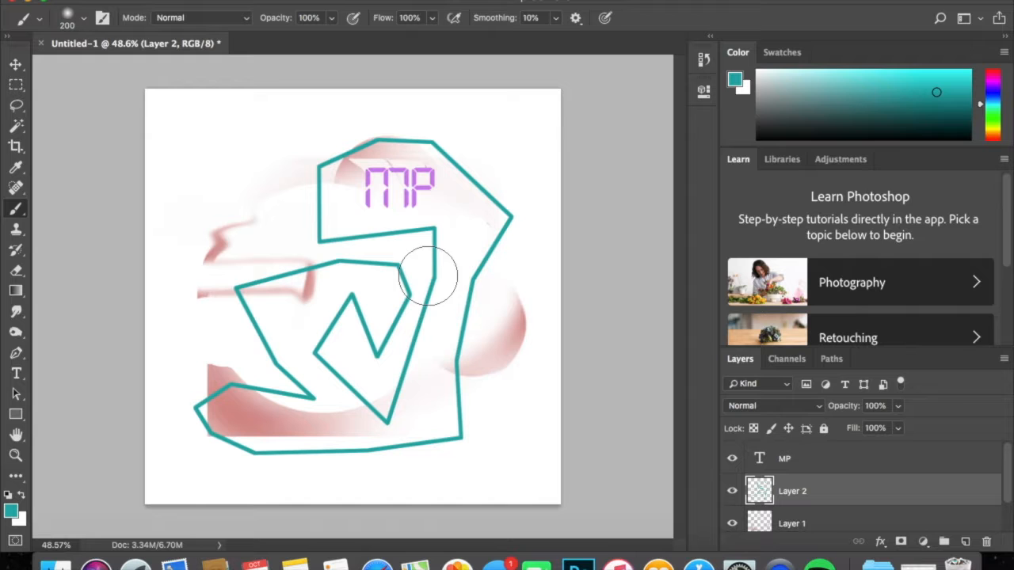
{"action": "key", "text": "z"}
{"action": "mouse_move", "coordinate": [360, 212]}
{"action": "left_mouse_down"}
{"action": "mouse_move", "coordinate": [451, 158]}
{"action": "mouse_move", "coordinate": [495, 151]}
{"action": "left_mouse_up"}
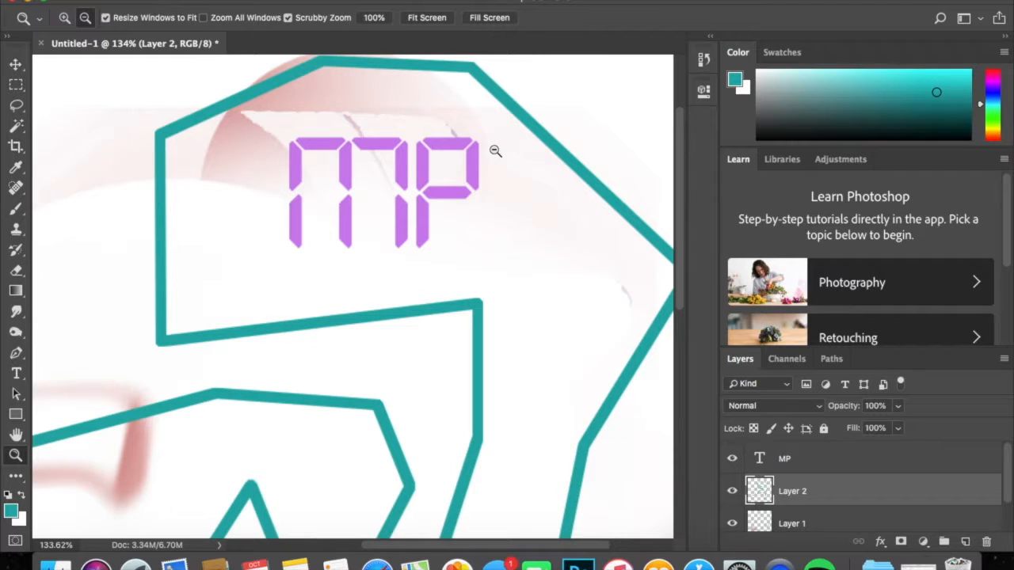
{"action": "key", "text": "b"}
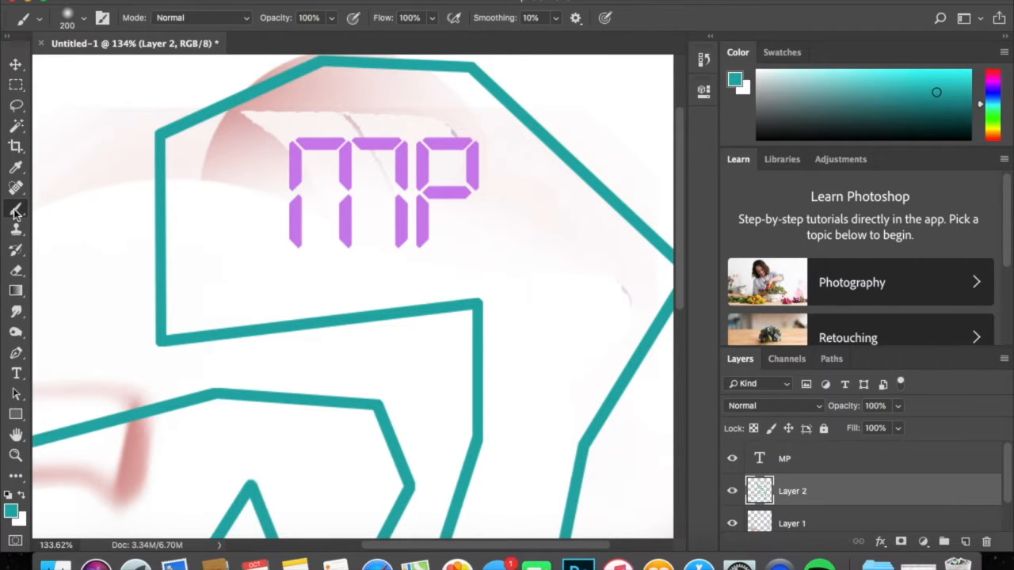
{"action": "mouse_move", "coordinate": [328, 226]}
{"action": "left_mouse_down"}
{"action": "mouse_move", "coordinate": [427, 190]}
{"action": "mouse_move", "coordinate": [362, 83]}
{"action": "mouse_move", "coordinate": [229, 257]}
{"action": "mouse_move", "coordinate": [238, 102]}
{"action": "mouse_move", "coordinate": [593, 267]}
{"action": "mouse_move", "coordinate": [102, 182]}
{"action": "mouse_move", "coordinate": [530, 90]}
{"action": "mouse_move", "coordinate": [237, 317]}
{"action": "mouse_move", "coordinate": [316, 373]}
{"action": "mouse_move", "coordinate": [575, 252]}
{"action": "mouse_move", "coordinate": [610, 340]}
{"action": "mouse_move", "coordinate": [401, 448]}
{"action": "mouse_move", "coordinate": [163, 344]}
{"action": "left_mouse_up"}
{"action": "key", "text": "space"}
{"action": "left_click_drag", "start_coordinate": [480, 389], "coordinate": [466, 206]}
{"action": "left_click_drag", "start_coordinate": [452, 290], "coordinate": [656, 289]}
{"action": "mouse_move", "coordinate": [437, 251]}
{"action": "left_mouse_down"}
{"action": "mouse_move", "coordinate": [338, 357]}
{"action": "mouse_move", "coordinate": [290, 343]}
{"action": "mouse_move", "coordinate": [365, 280]}
{"action": "mouse_move", "coordinate": [317, 377]}
{"action": "left_mouse_up"}
{"action": "mouse_move", "coordinate": [515, 115]}
{"action": "left_mouse_down"}
{"action": "mouse_move", "coordinate": [430, 285]}
{"action": "mouse_move", "coordinate": [348, 293]}
{"action": "mouse_move", "coordinate": [420, 260]}
{"action": "left_mouse_up"}
{"action": "key", "text": "alt+space"}
{"action": "key", "text": "alt+space"}
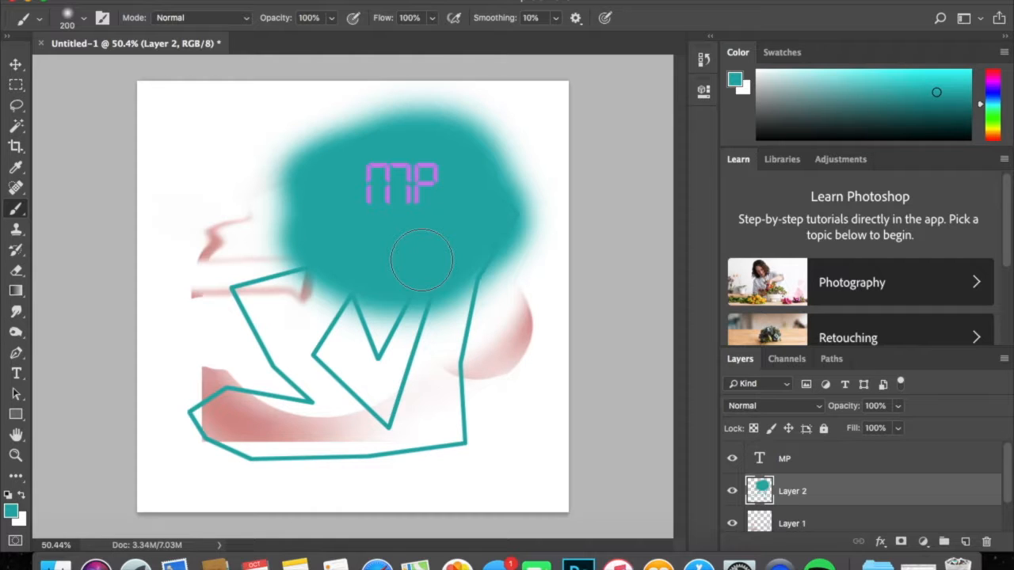
Undo and redo the large teal area, and paint a broad diagonal teal stroke across the lower artwork on Layer 2.
{"action": "key", "text": "super+z"}
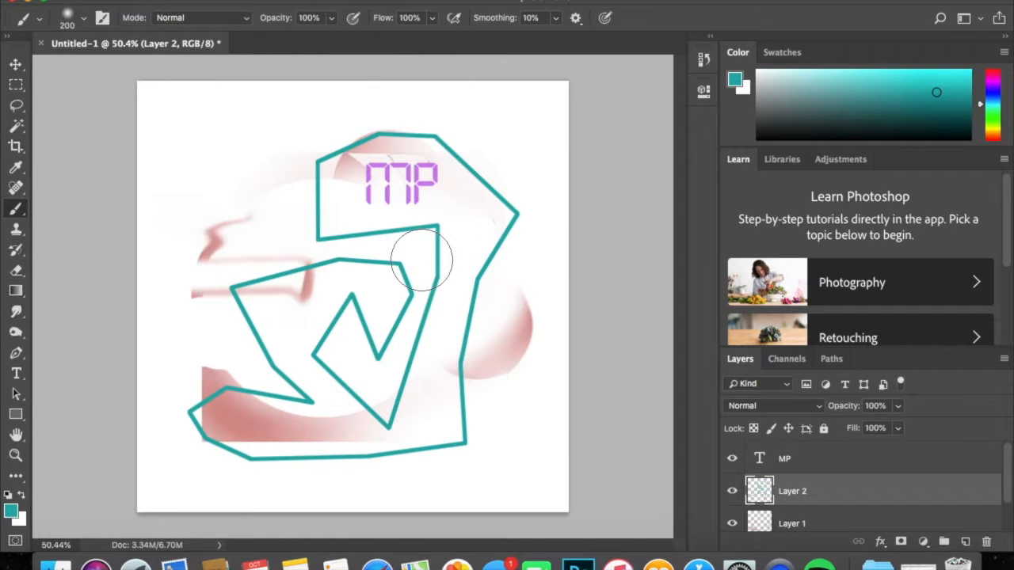
{"action": "key", "text": "super+shift+z"}
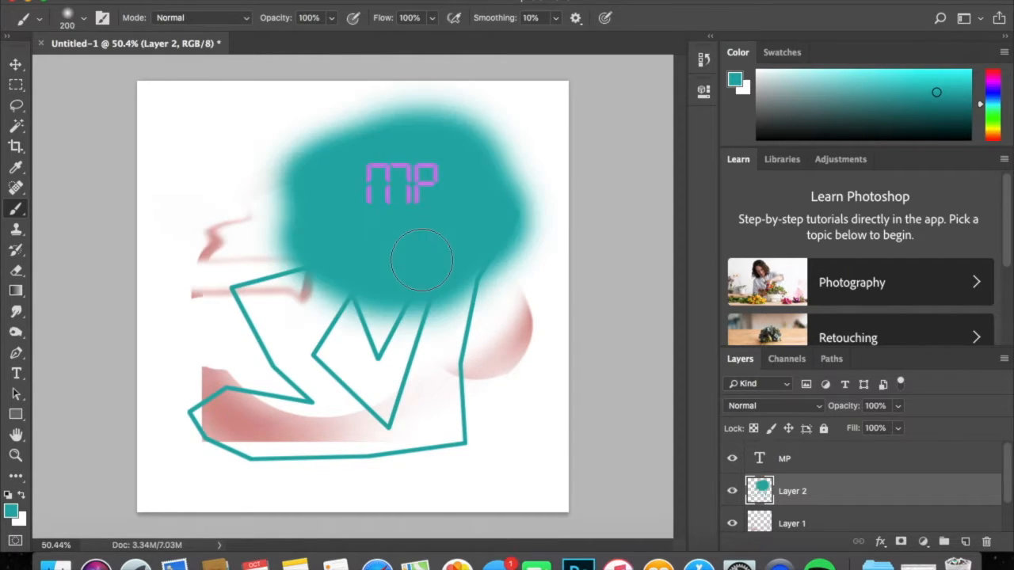
{"action": "mouse_move", "coordinate": [245, 356]}
{"action": "left_mouse_down"}
{"action": "mouse_move", "coordinate": [491, 443]}
{"action": "mouse_move", "coordinate": [169, 351]}
{"action": "mouse_move", "coordinate": [445, 408]}
{"action": "left_mouse_up"}
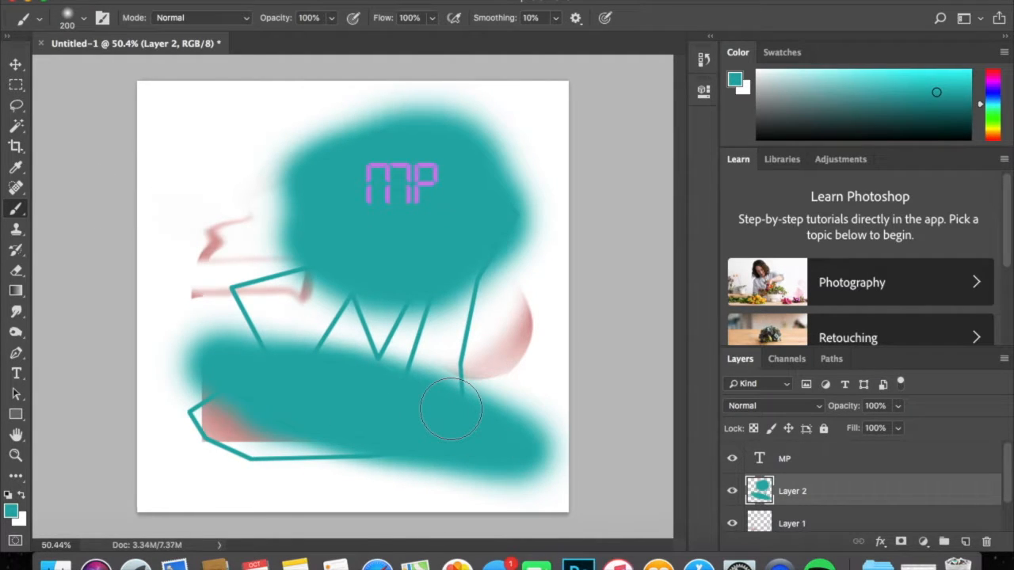
Step back and forward through the history twice, removing and restoring the lower diagonal brush stroke.
{"action": "left_click", "coordinate": [183, 1]}
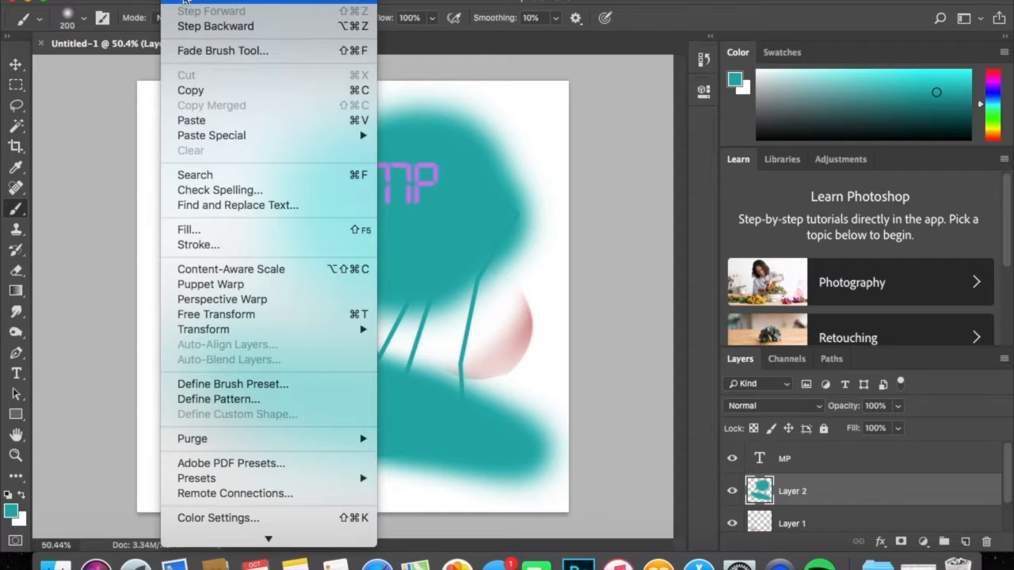
{"action": "left_click", "coordinate": [215, 26]}
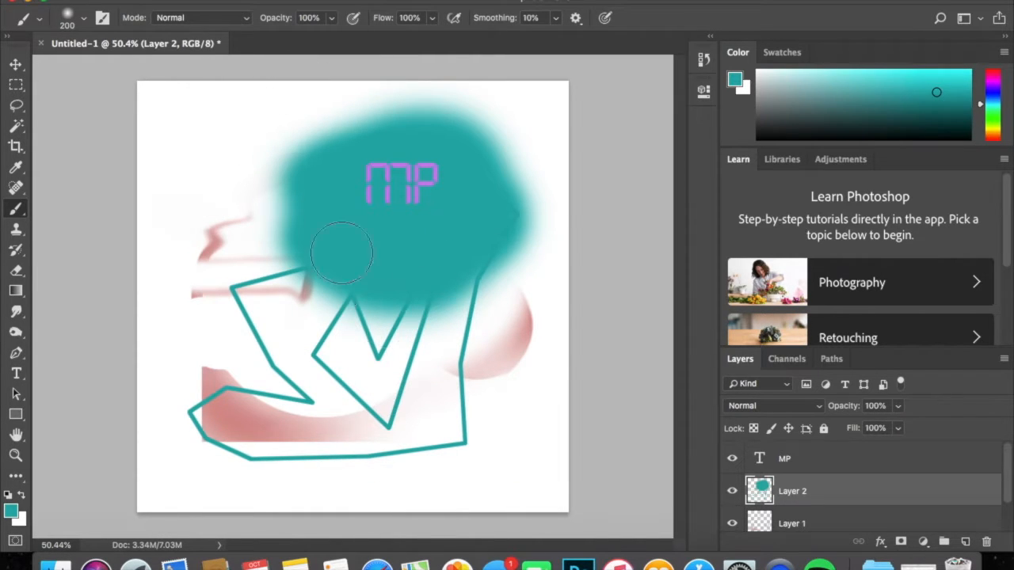
{"action": "key", "text": "super+shift+z"}
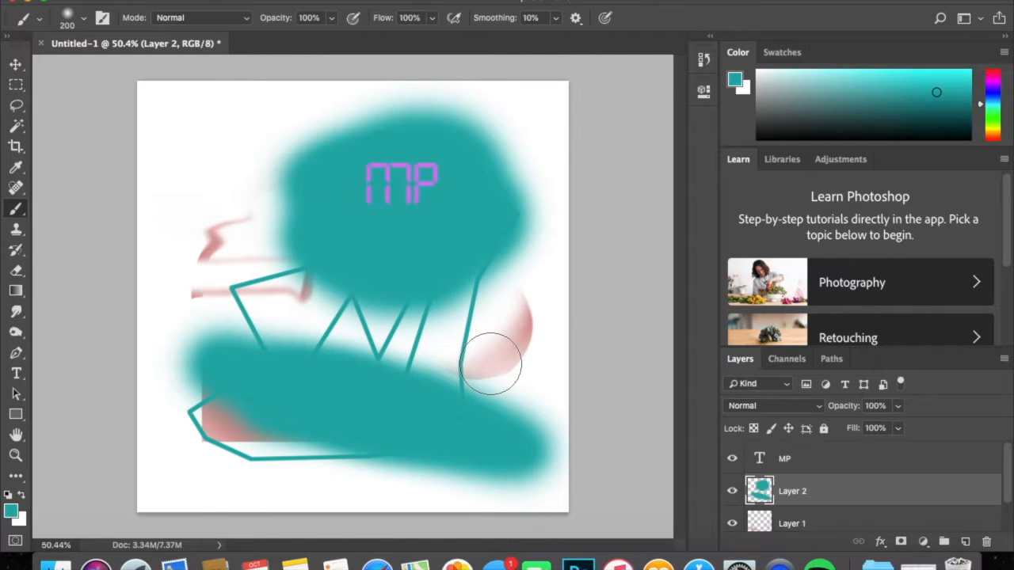
{"action": "key", "text": "super+z"}
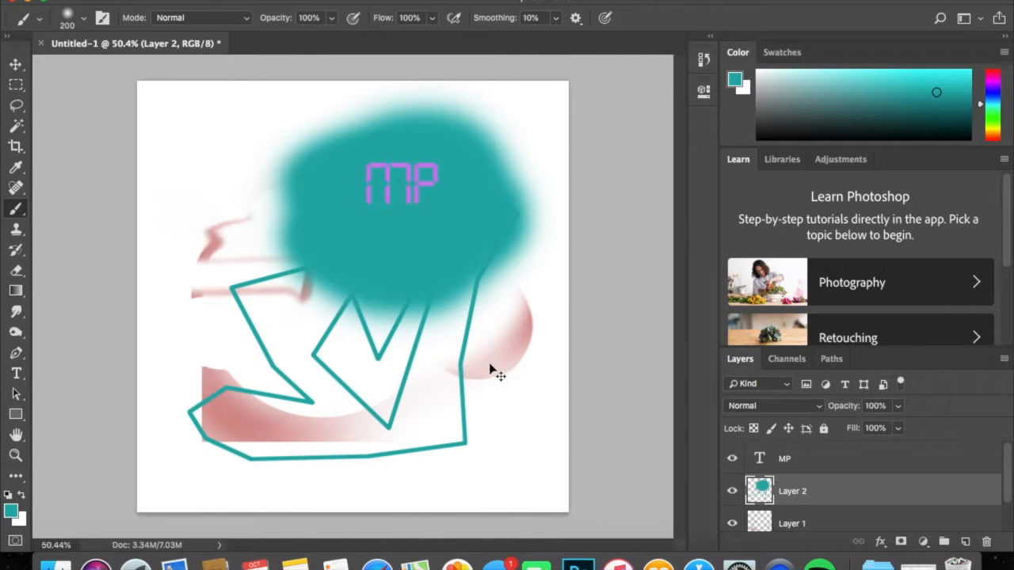
{"action": "key", "text": "super+z"}
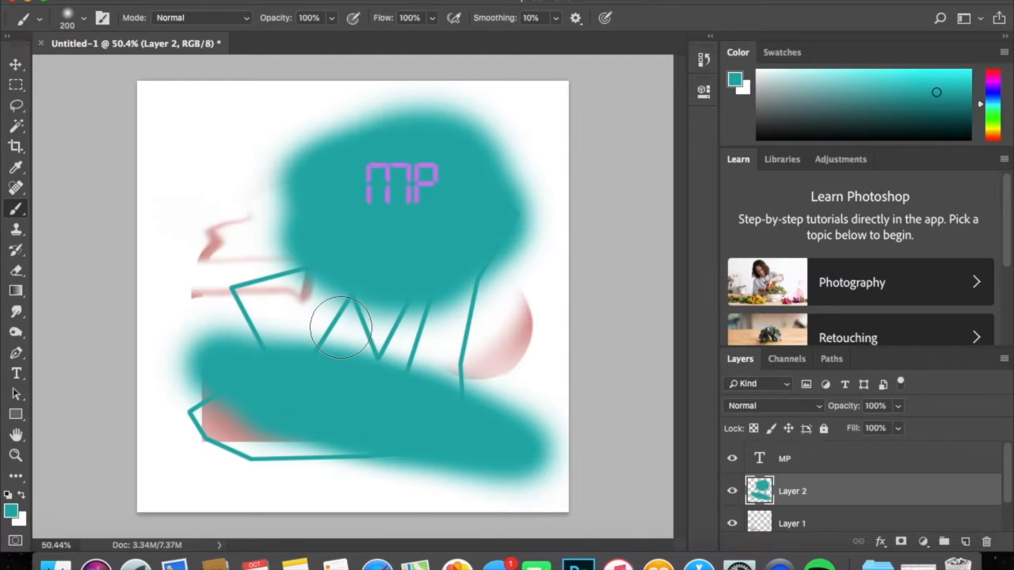
Undo and redo both teal brush strokes on Layer 2 in succession.
{"action": "key", "text": "super+z"}
{"action": "key", "text": "super+z"}
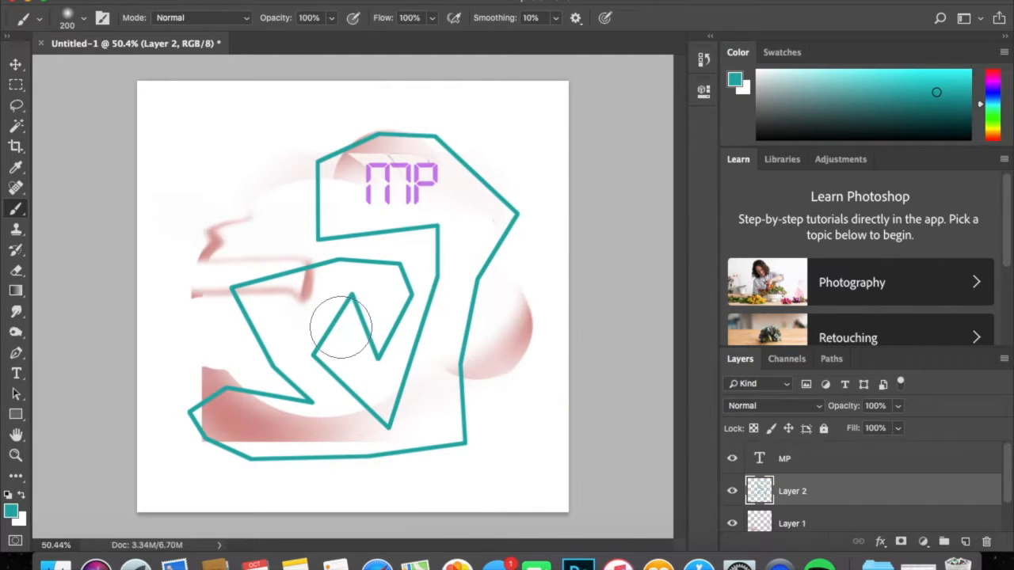
{"action": "key", "text": "super+shift+z"}
{"action": "key", "text": "super+shift+z"}
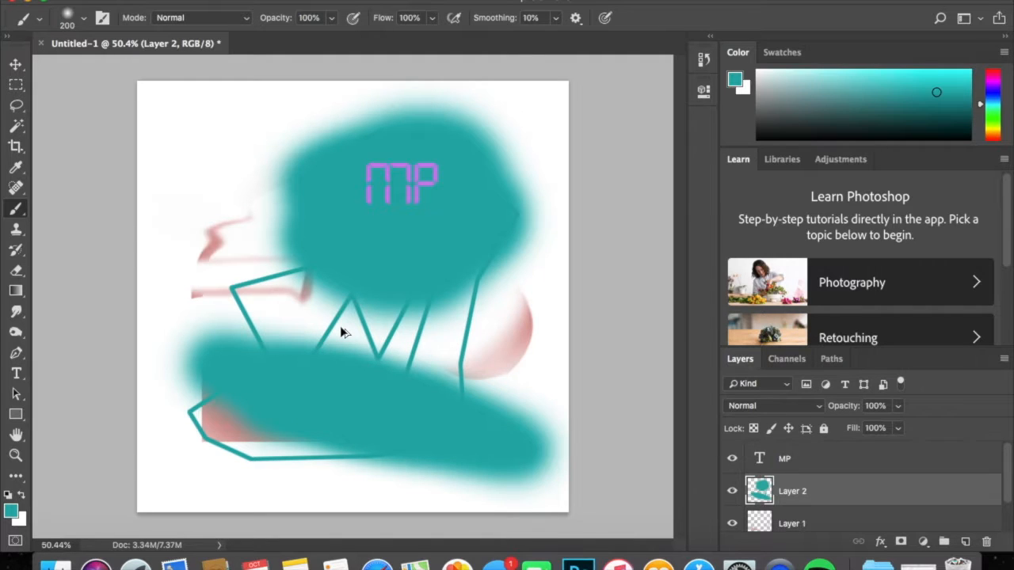
Step back through the history to the Pen path on Layer 1, before Layer 2's creation, and restore the latest state.
{"action": "key", "text": "super+z"}
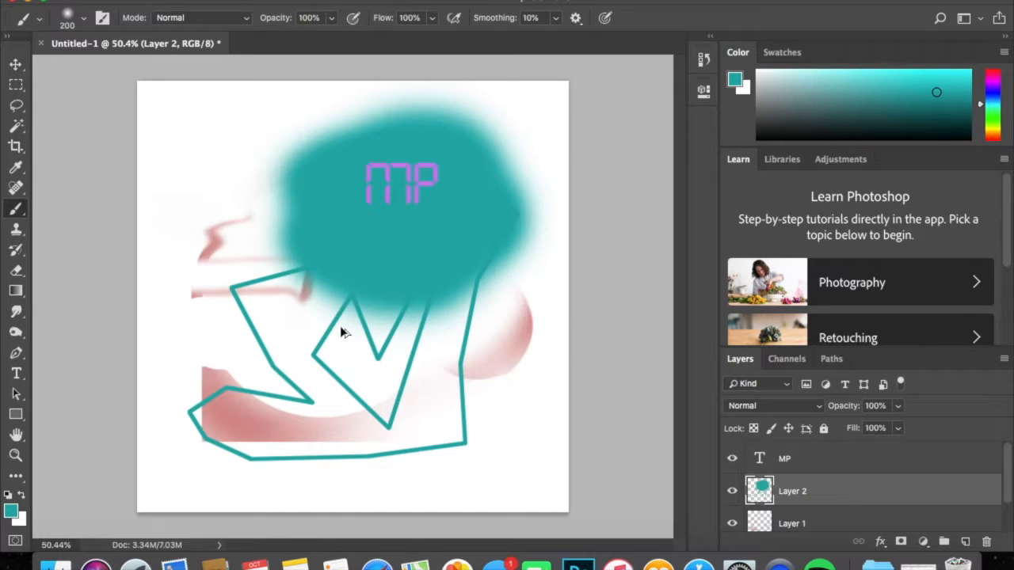
{"action": "key", "text": "super+alt+z"}
{"action": "key", "text": "super+alt+z"}
{"action": "key", "text": "super+alt+z"}
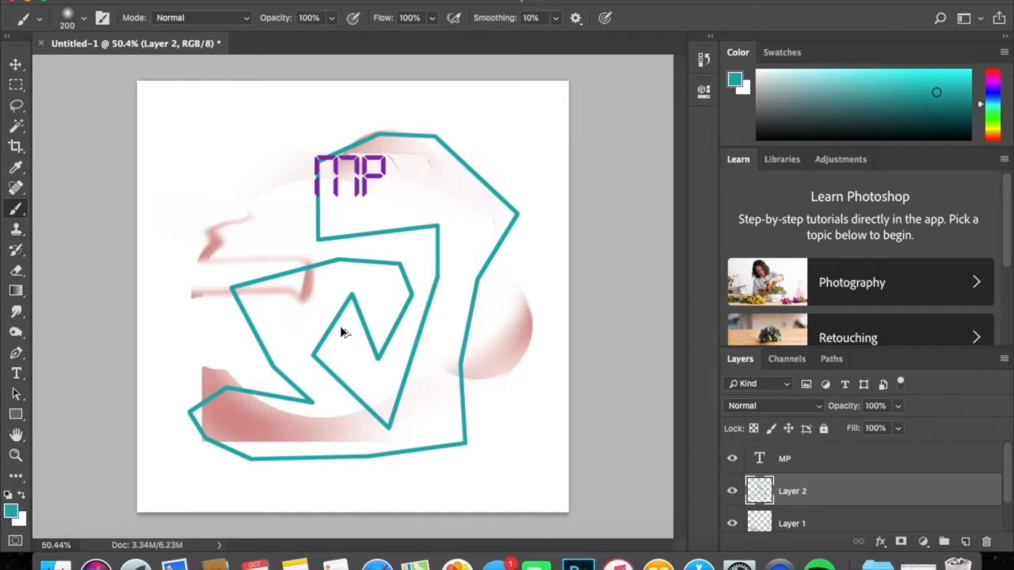
{"action": "key", "text": "super+alt+z"}
{"action": "key", "text": "super+alt+z"}
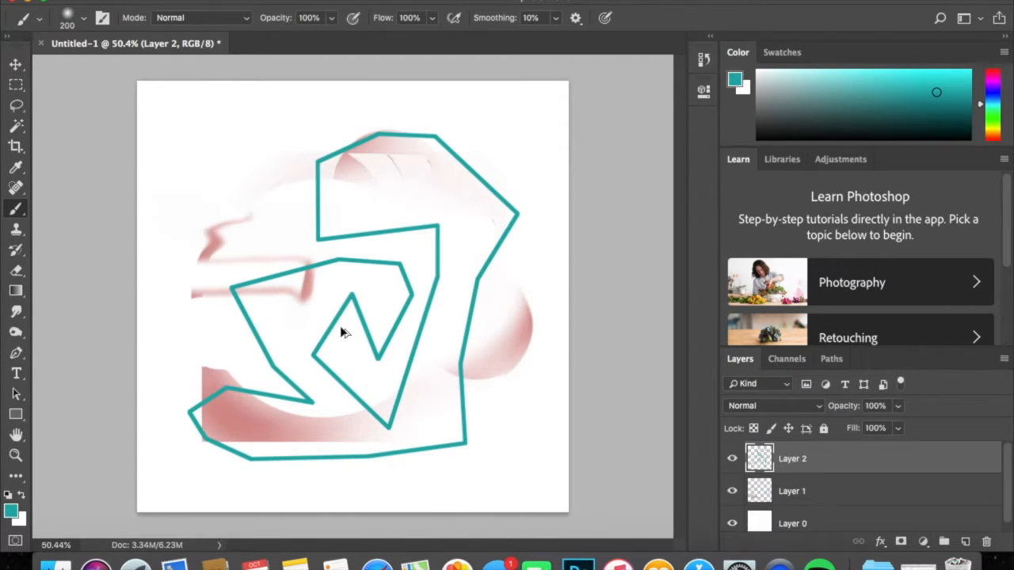
{"action": "key", "text": "super+alt+z"}
{"action": "key", "text": "super+alt+z"}
{"action": "key", "text": "super+alt+z"}
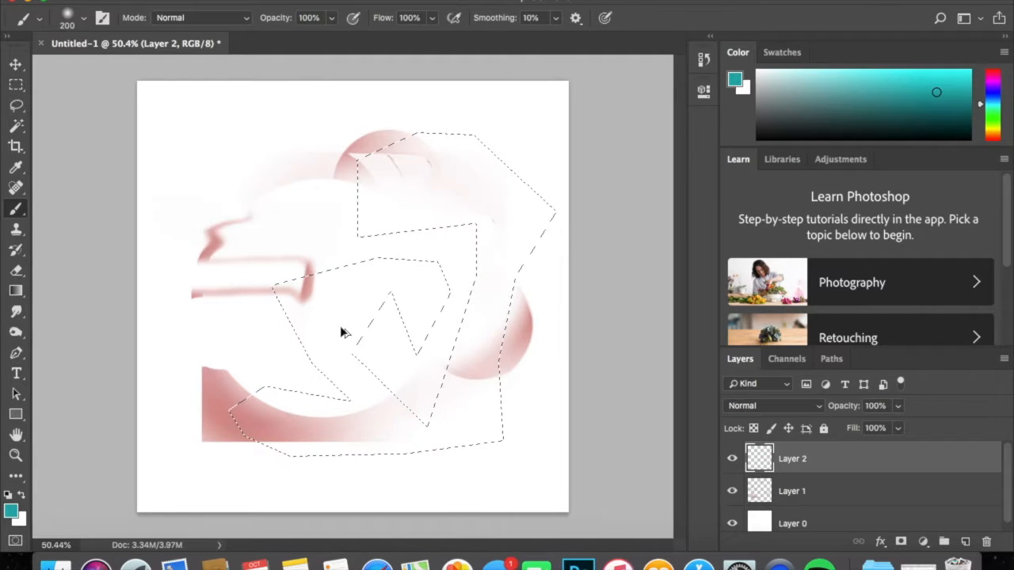
{"action": "key", "text": "super+alt+z"}
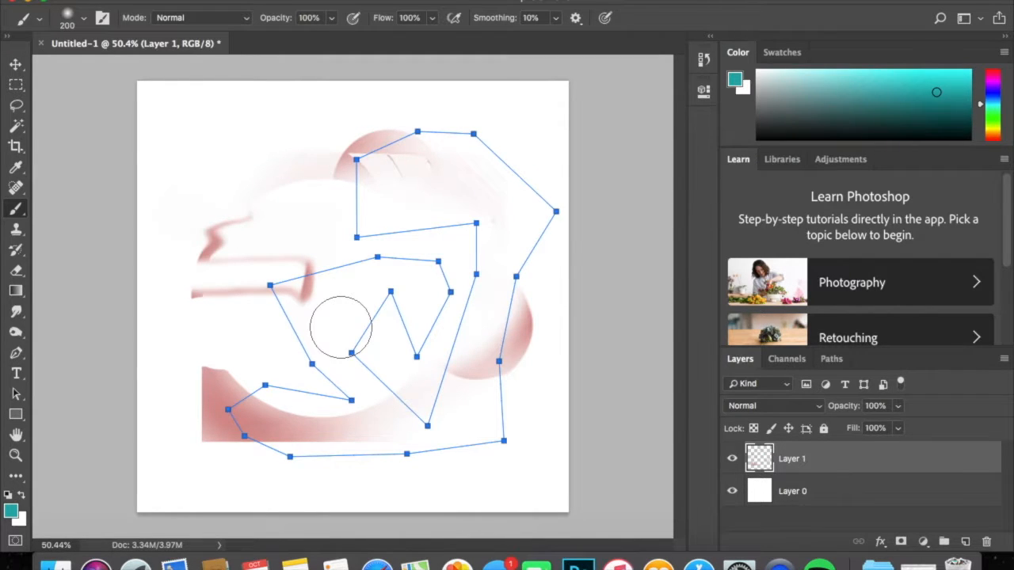
{"action": "key", "text": "super+z"}
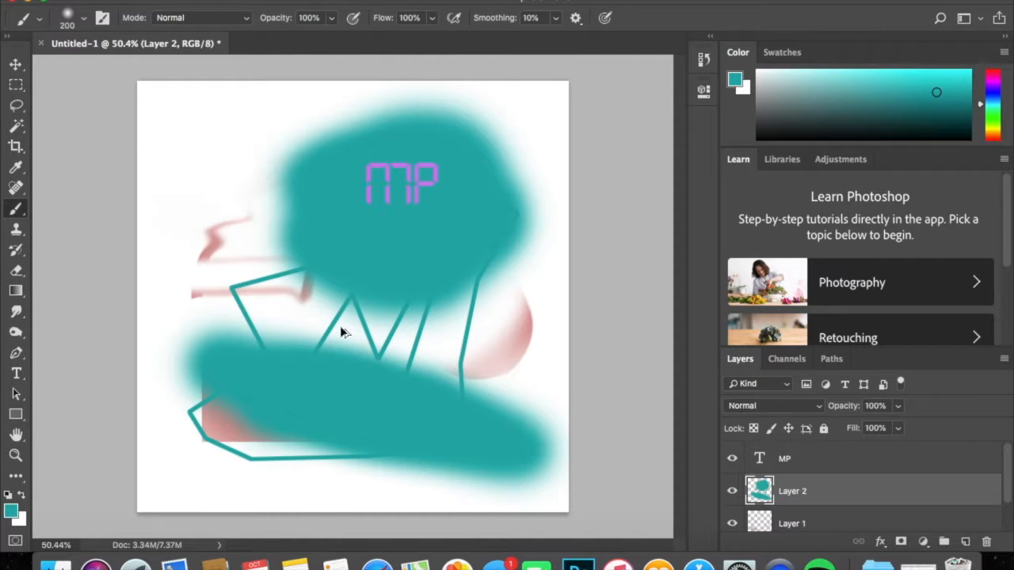
Undo both teal brush strokes on Layer 2 and the last change to the MP text's appearance.
{"action": "key", "text": "super+z"}
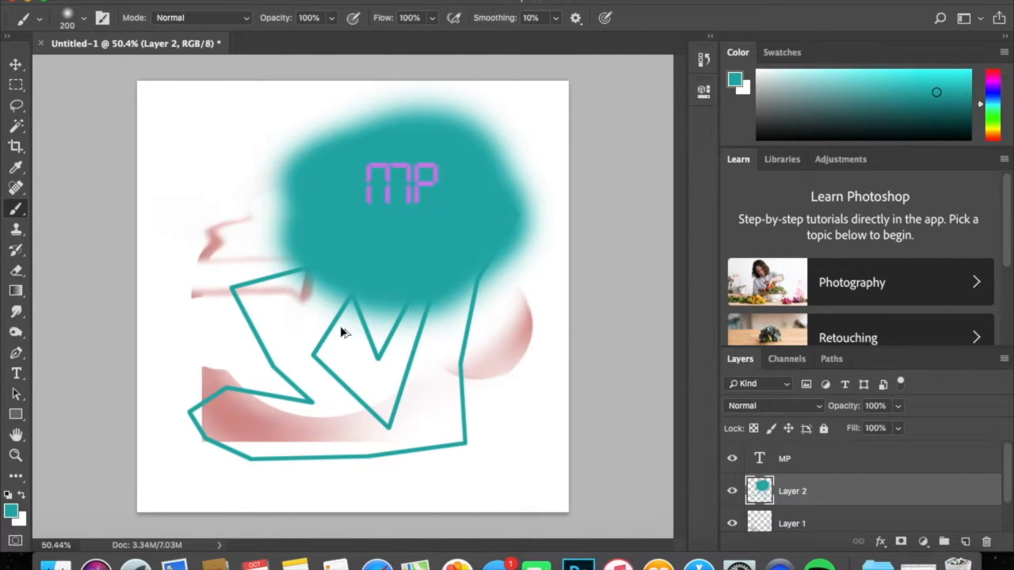
{"action": "key", "text": "super+z"}
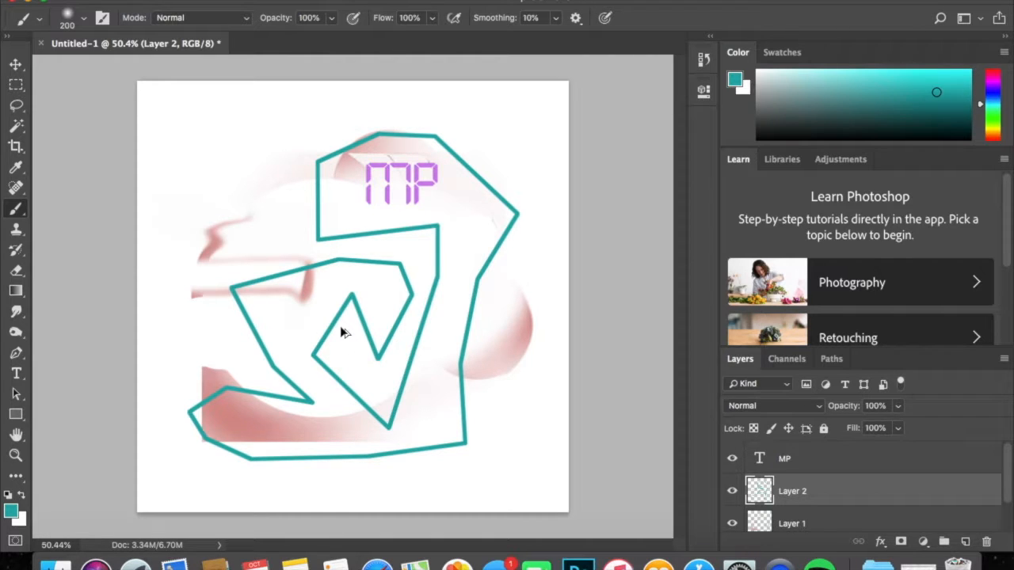
{"action": "key", "text": "super+z"}
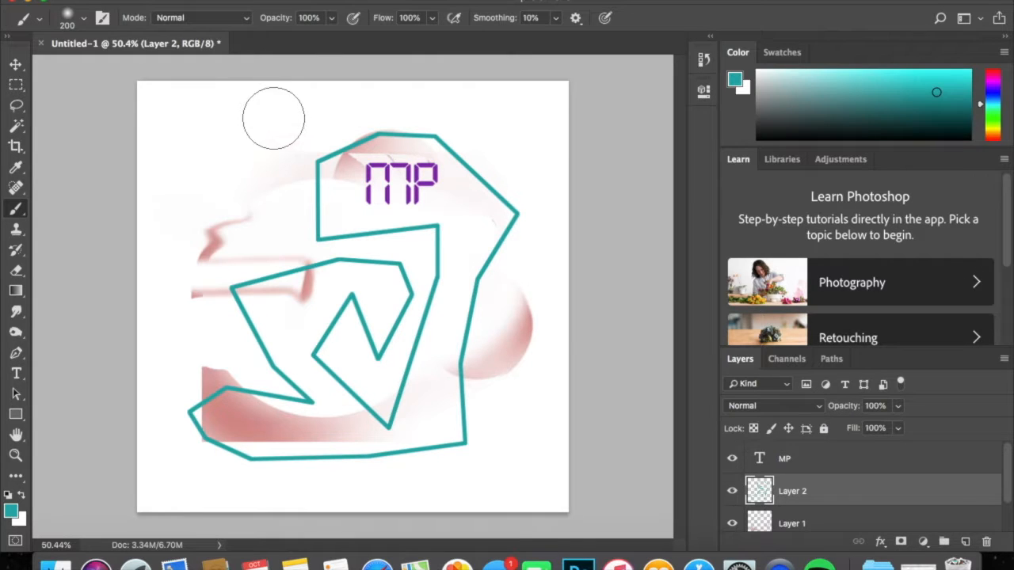
Hide and show Layer 2 several times, and toggle the MP text layer's visibility off and on.
{"action": "left_click", "coordinate": [731, 491]}
{"action": "left_click", "coordinate": [732, 491]}
{"action": "scroll", "coordinate": [804, 518], "scroll_direction": "down", "scroll_amount": 1}
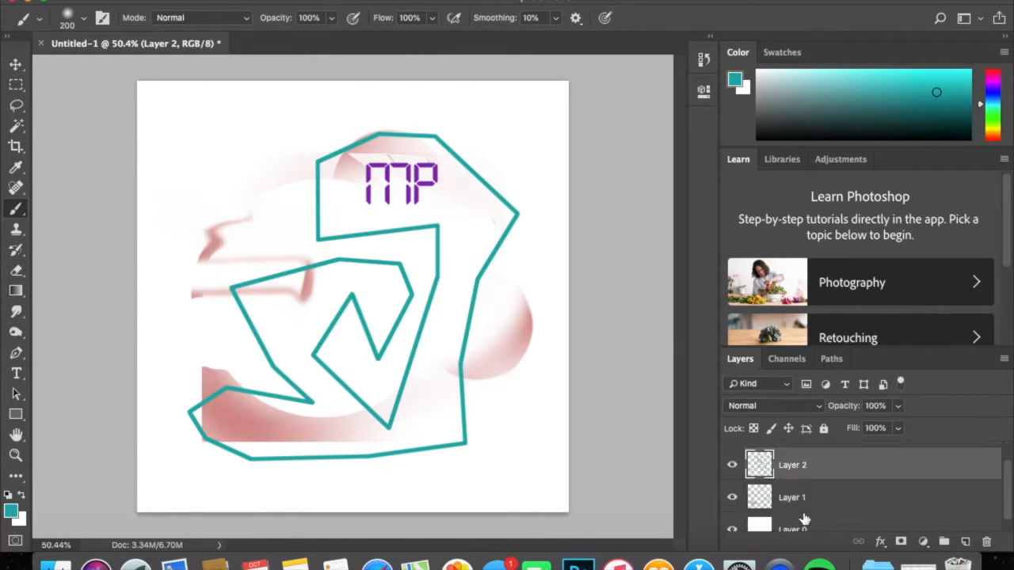
{"action": "scroll", "coordinate": [802, 516], "scroll_direction": "up", "scroll_amount": 1}
{"action": "left_click", "coordinate": [731, 491]}
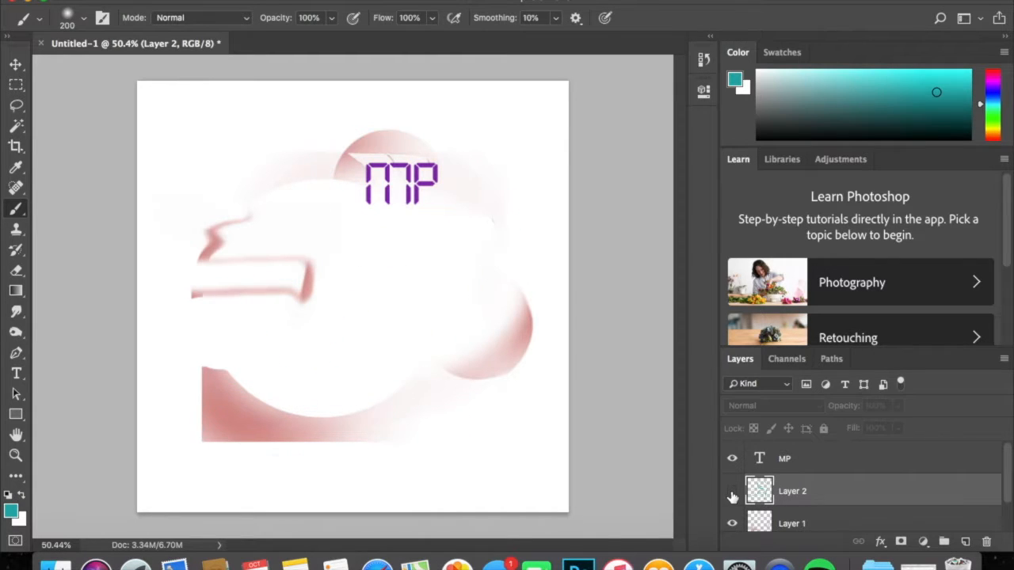
{"action": "left_click", "coordinate": [732, 491]}
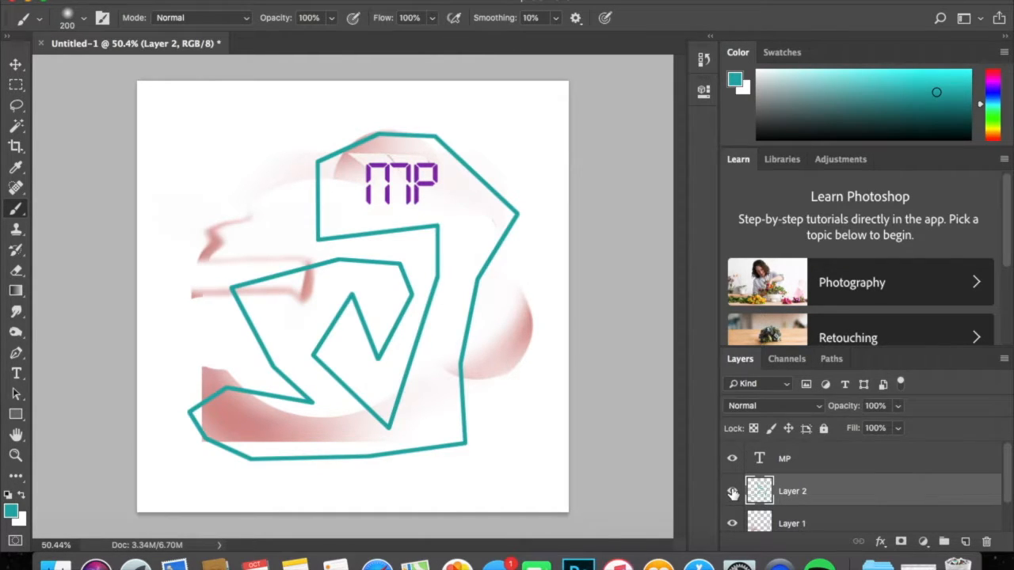
{"action": "left_click", "coordinate": [732, 491]}
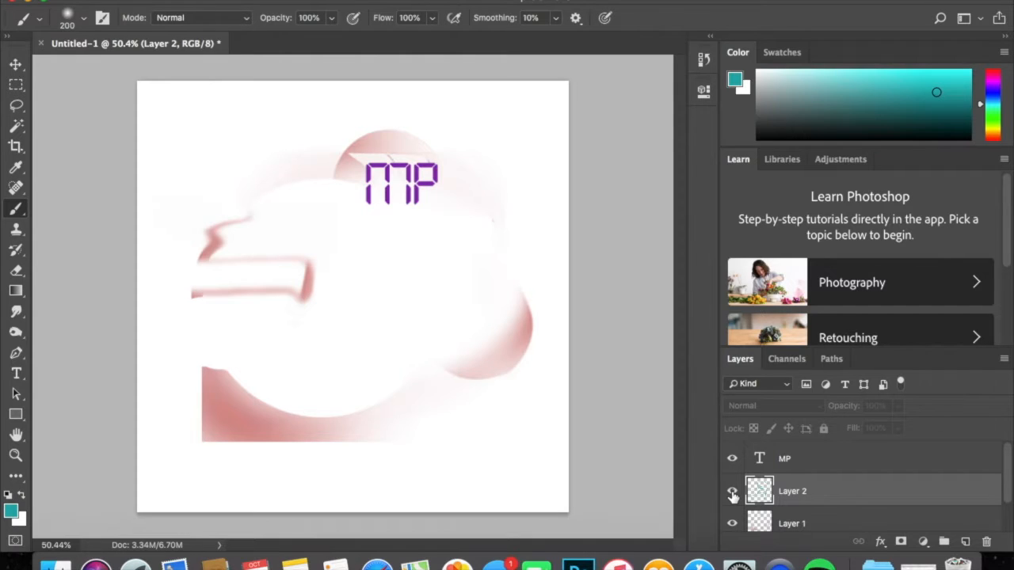
{"action": "left_click", "coordinate": [731, 491]}
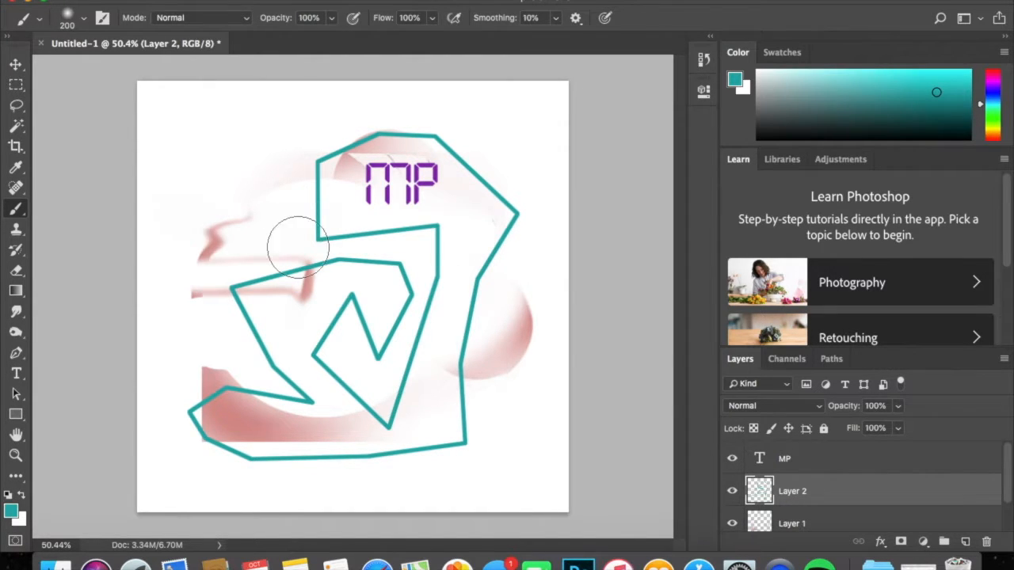
{"action": "left_click", "coordinate": [733, 458]}
{"action": "left_click", "coordinate": [733, 457]}
{"action": "left_click", "coordinate": [212, 1]}
{"action": "mouse_move", "coordinate": [239, 22]}
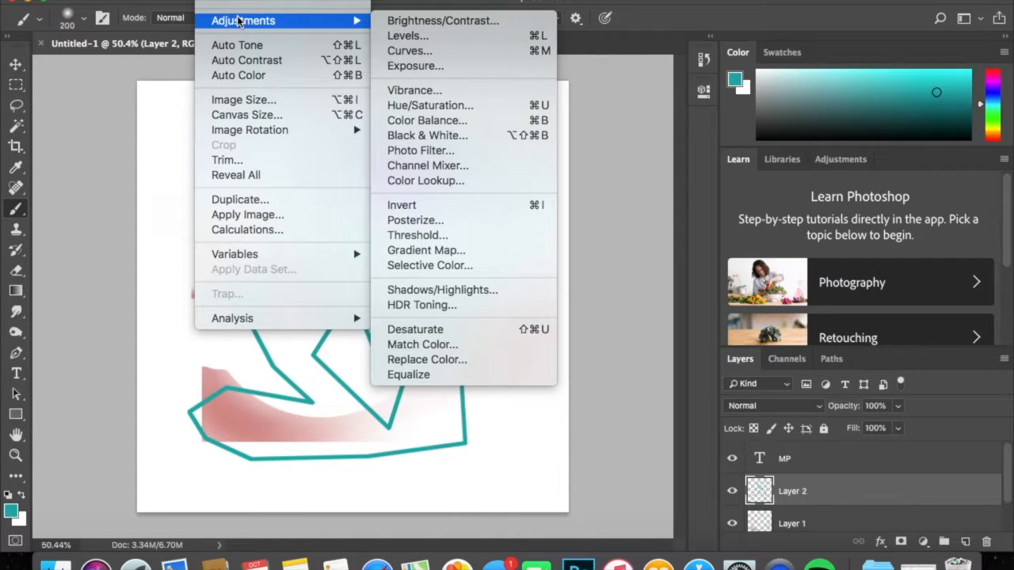
{"action": "left_click", "coordinate": [406, 21]}
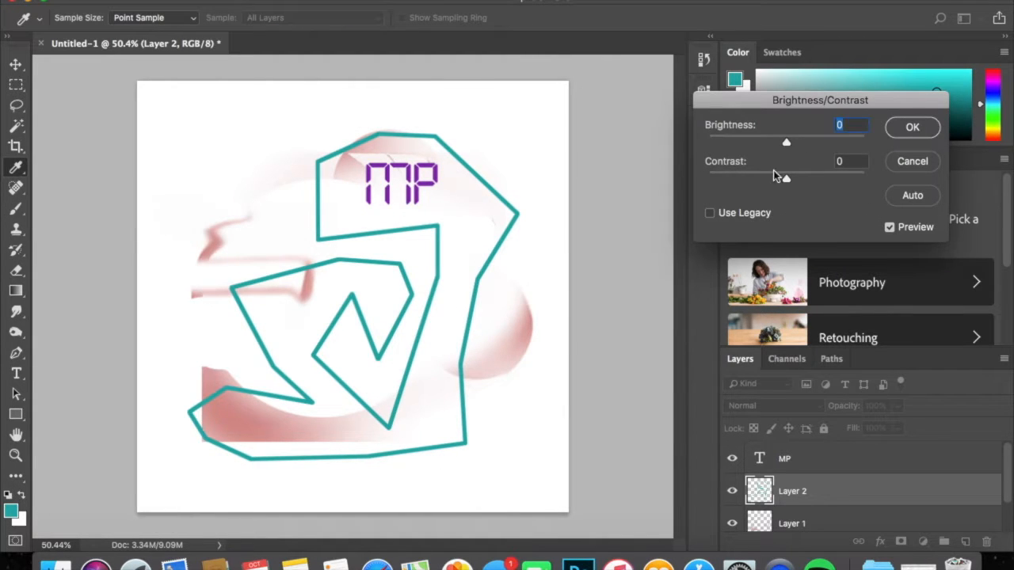
{"action": "left_click_drag", "start_coordinate": [719, 179], "coordinate": [852, 179]}
{"action": "left_click", "coordinate": [902, 159]}
{"action": "key", "text": "alt+space"}
{"action": "left_click_drag", "start_coordinate": [424, 221], "coordinate": [541, 161]}
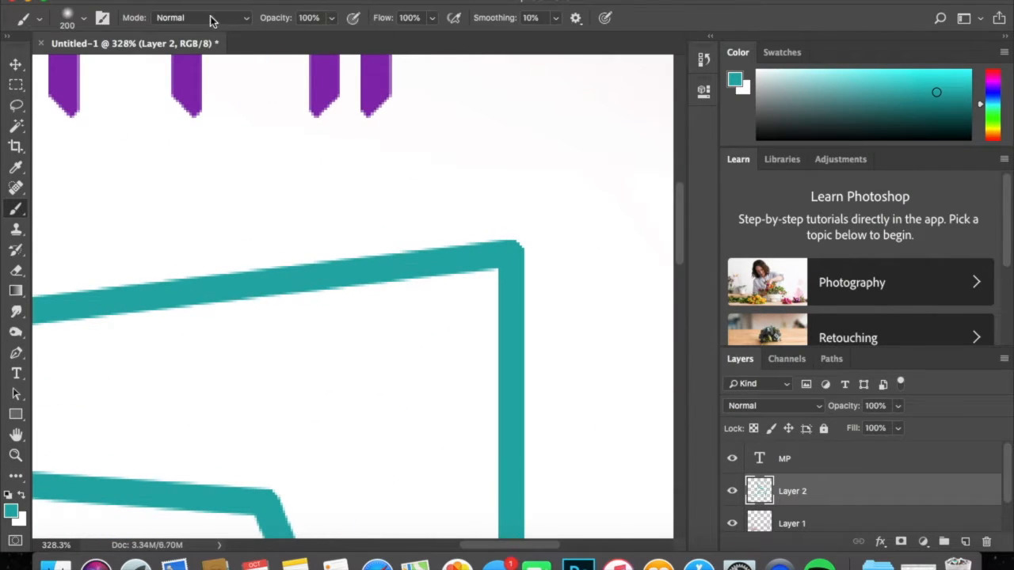
{"action": "left_click", "coordinate": [212, 1]}
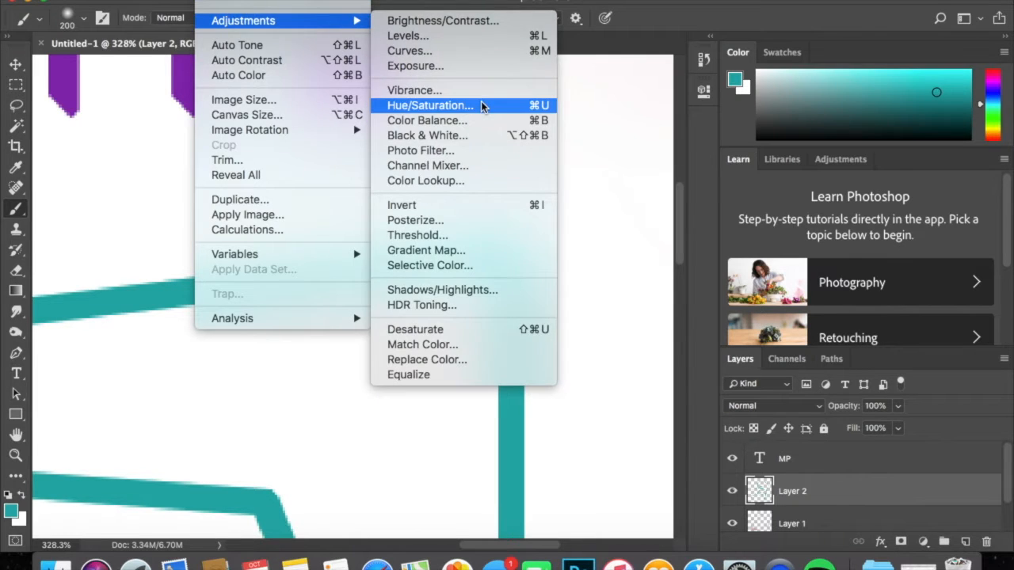
{"action": "left_click", "coordinate": [484, 104]}
{"action": "left_click", "coordinate": [942, 124]}
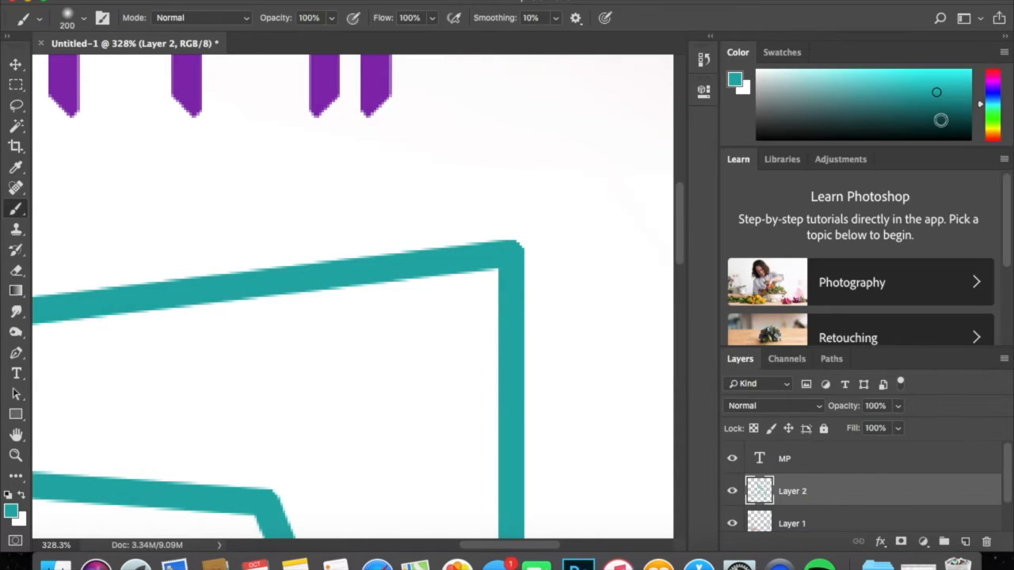
Apply a Brightness/Contrast adjustment to Layer 2 with brightness -77 and contrast 100.
{"action": "left_click", "coordinate": [212, 1]}
{"action": "mouse_move", "coordinate": [238, 19]}
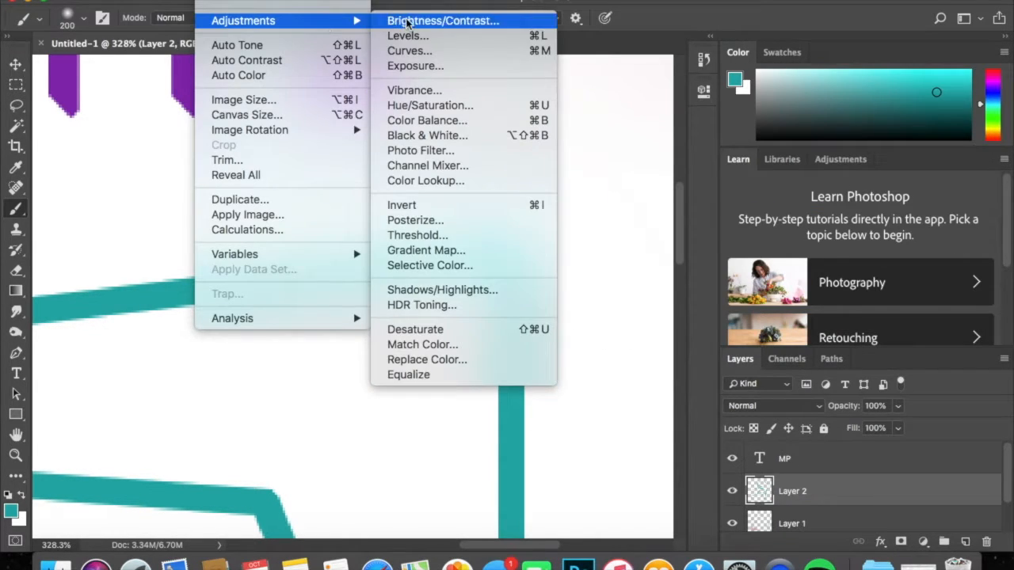
{"action": "left_click", "coordinate": [437, 23]}
{"action": "left_click_drag", "start_coordinate": [759, 179], "coordinate": [869, 181]}
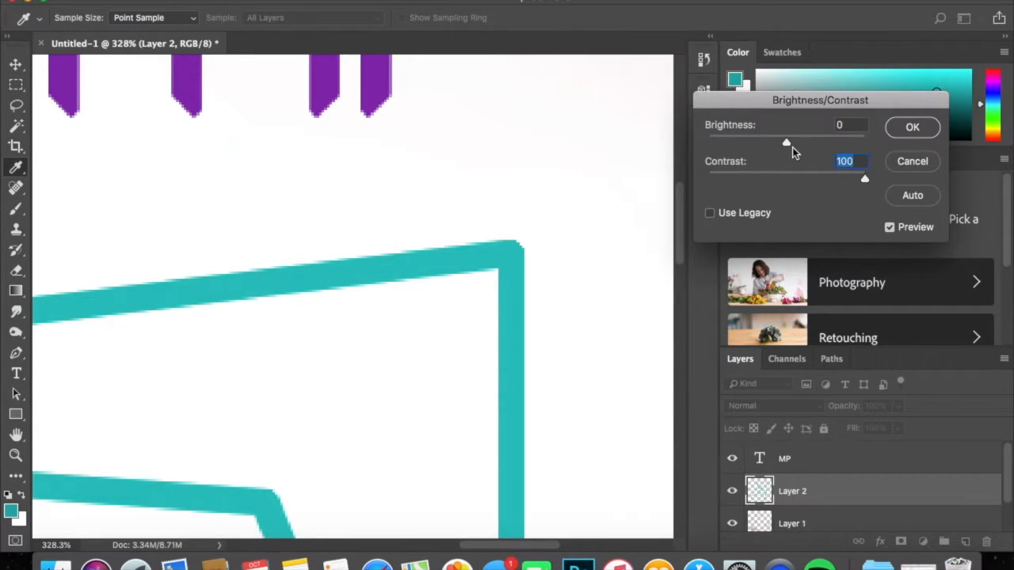
{"action": "left_click_drag", "start_coordinate": [787, 143], "coordinate": [868, 140]}
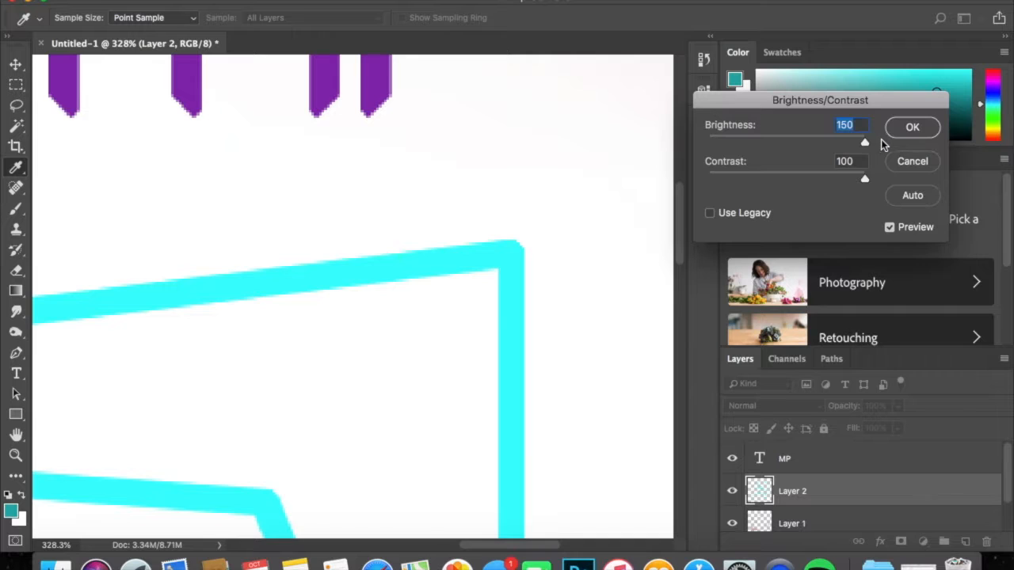
{"action": "left_click_drag", "start_coordinate": [834, 144], "coordinate": [745, 145]}
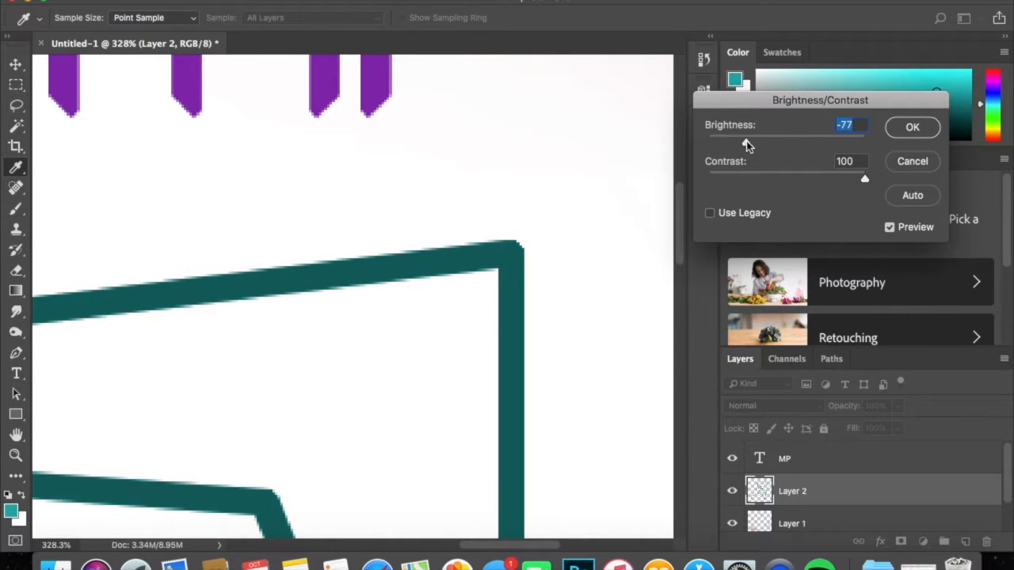
{"action": "left_click", "coordinate": [912, 128]}
{"action": "key", "text": "z"}
{"action": "mouse_move", "coordinate": [487, 246]}
{"action": "left_mouse_down"}
{"action": "mouse_move", "coordinate": [347, 281]}
{"action": "mouse_move", "coordinate": [373, 267]}
{"action": "left_mouse_up"}
{"action": "key", "text": "b"}
{"action": "key", "text": "z"}
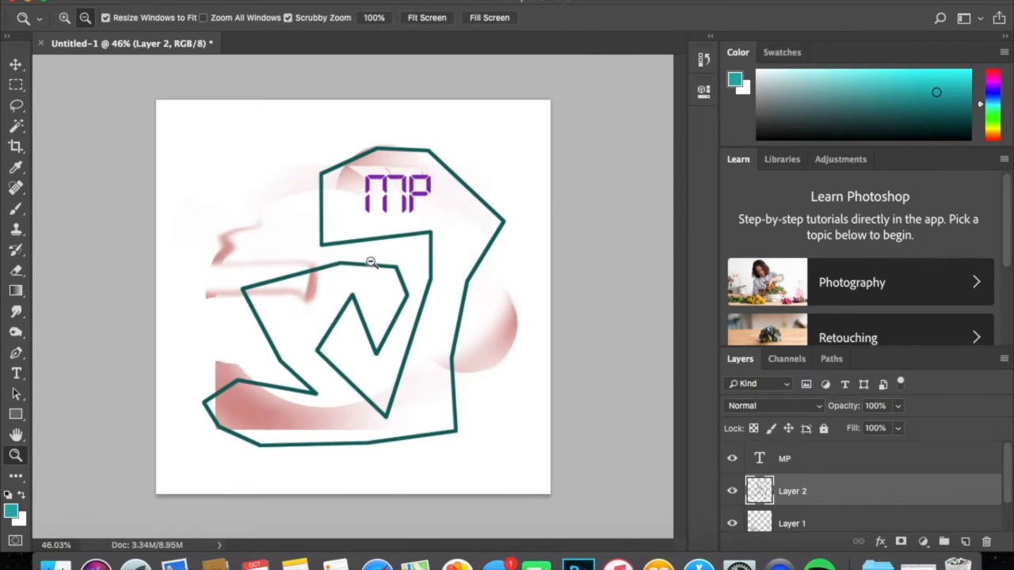
{"action": "left_click", "coordinate": [233, 2]}
{"action": "mouse_move", "coordinate": [233, 20]}
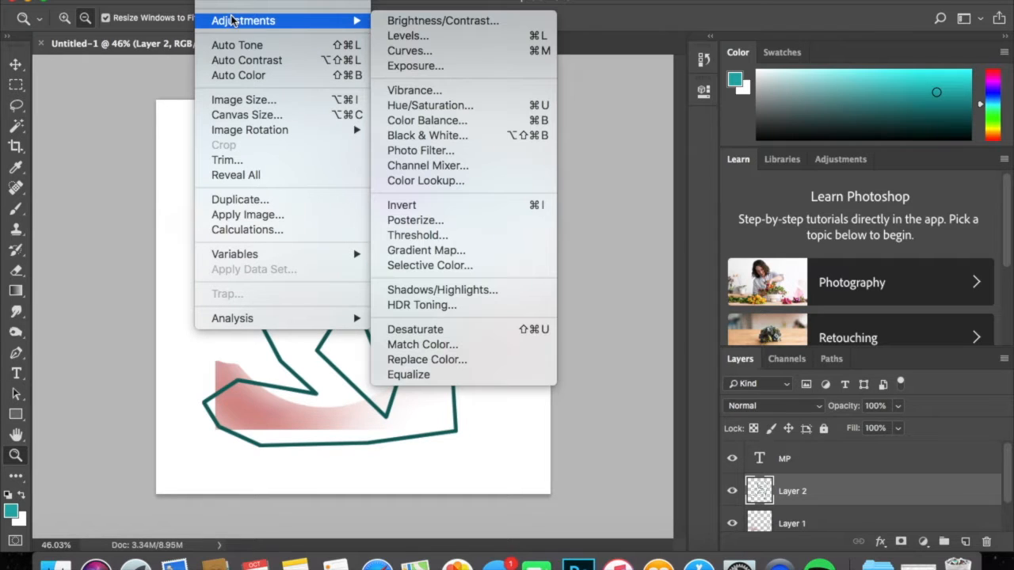
{"action": "left_click", "coordinate": [428, 35]}
{"action": "left_click", "coordinate": [921, 83]}
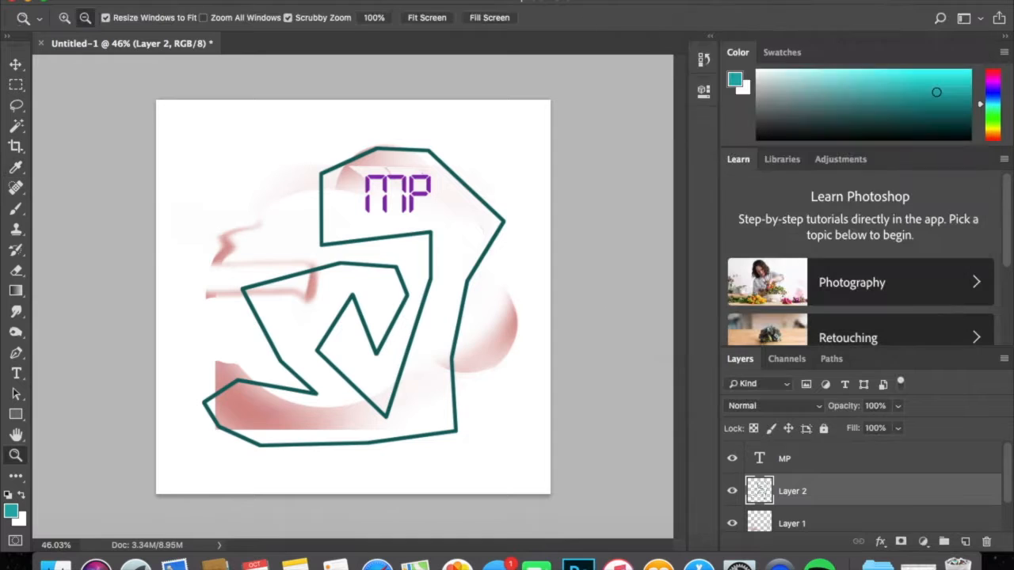
Start a Levels adjustment on Layer 2 and brighten its outline with a midtone input of 2.88.
{"action": "left_click_drag", "start_coordinate": [432, 151], "coordinate": [502, 127]}
{"action": "left_click", "coordinate": [233, 3]}
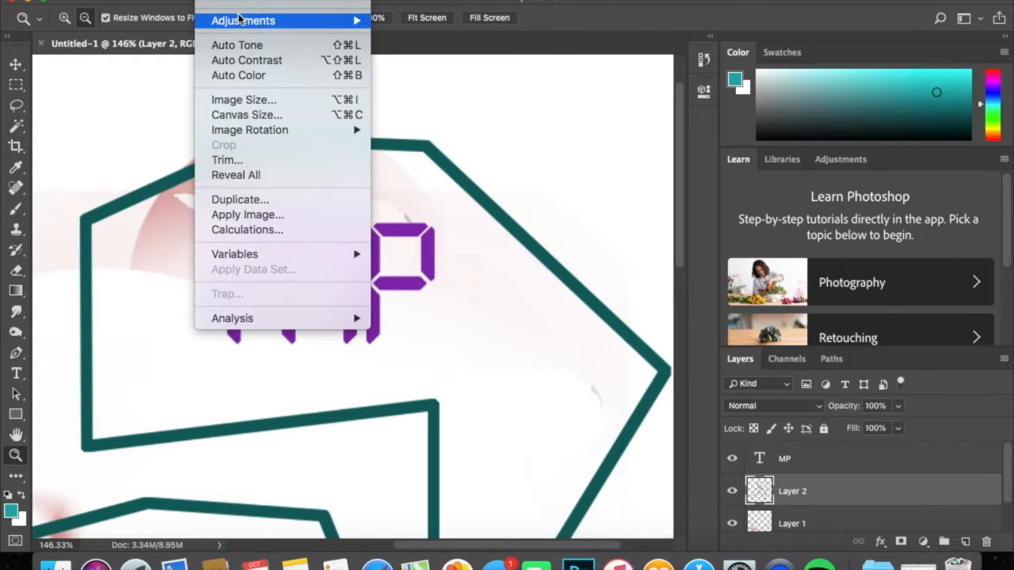
{"action": "mouse_move", "coordinate": [261, 21]}
{"action": "left_click", "coordinate": [453, 35]}
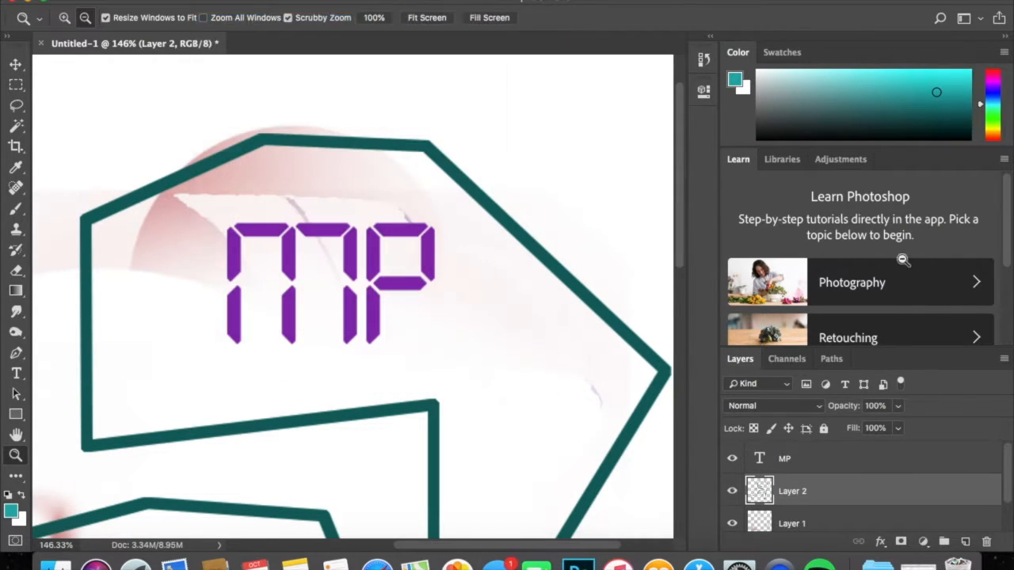
{"action": "left_click_drag", "start_coordinate": [767, 203], "coordinate": [729, 208]}
{"action": "mouse_move", "coordinate": [866, 204]}
{"action": "left_mouse_down"}
{"action": "mouse_move", "coordinate": [768, 204]}
{"action": "mouse_move", "coordinate": [866, 203]}
{"action": "left_mouse_up"}
{"action": "left_click_drag", "start_coordinate": [730, 203], "coordinate": [667, 205]}
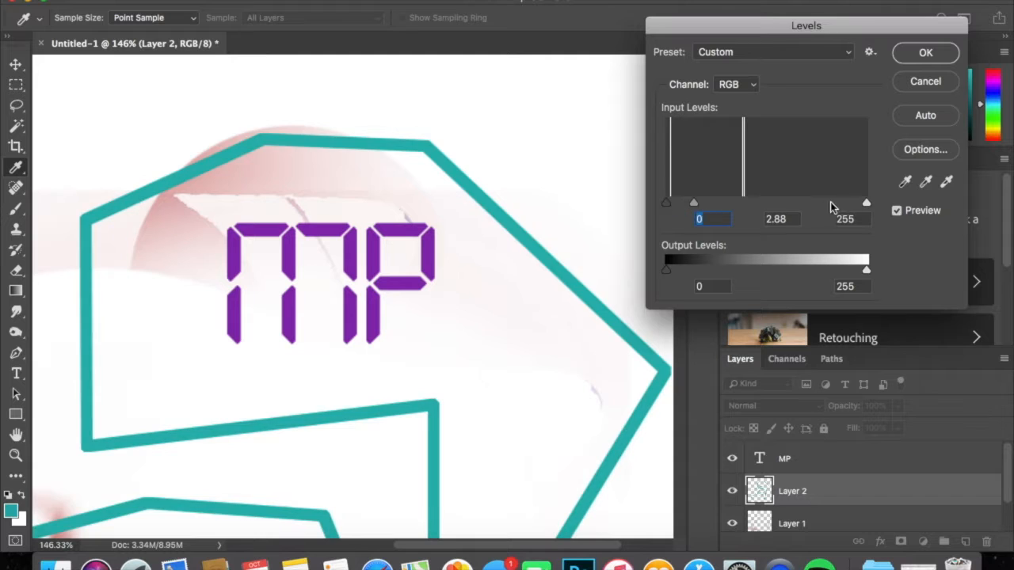
Try darkening the outline in Levels with a midtone input of 0.70 and a black input of 253.
{"action": "mouse_move", "coordinate": [865, 206]}
{"action": "left_mouse_down"}
{"action": "mouse_move", "coordinate": [672, 201]}
{"action": "mouse_move", "coordinate": [868, 204]}
{"action": "left_mouse_up"}
{"action": "left_click_drag", "start_coordinate": [696, 203], "coordinate": [789, 202]}
{"action": "left_click_drag", "start_coordinate": [667, 203], "coordinate": [894, 210]}
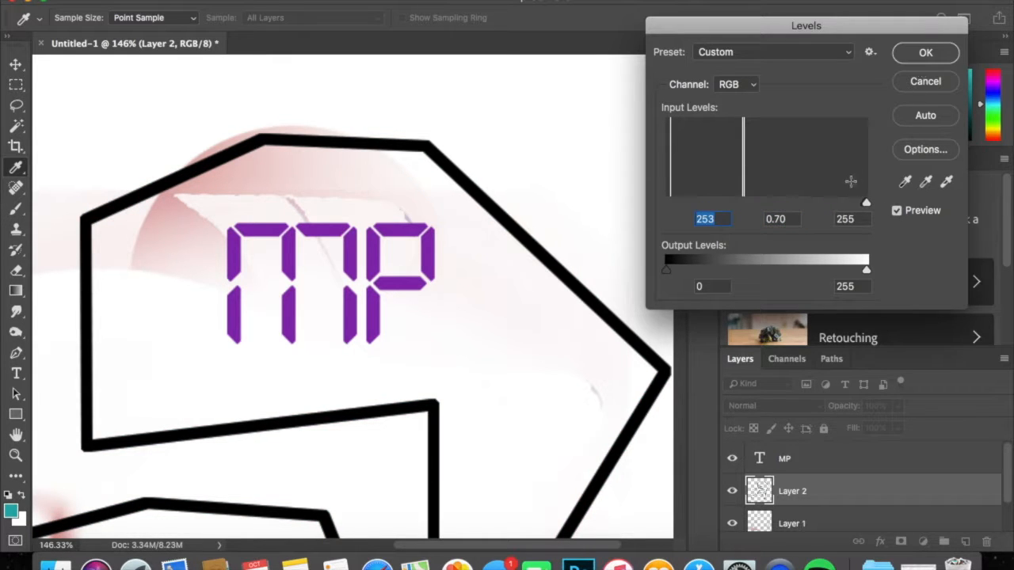
Set the Levels black input to 0 and the midtone input to 1.63, and apply the adjustment to Layer 2.
{"action": "type", "text": "0"}
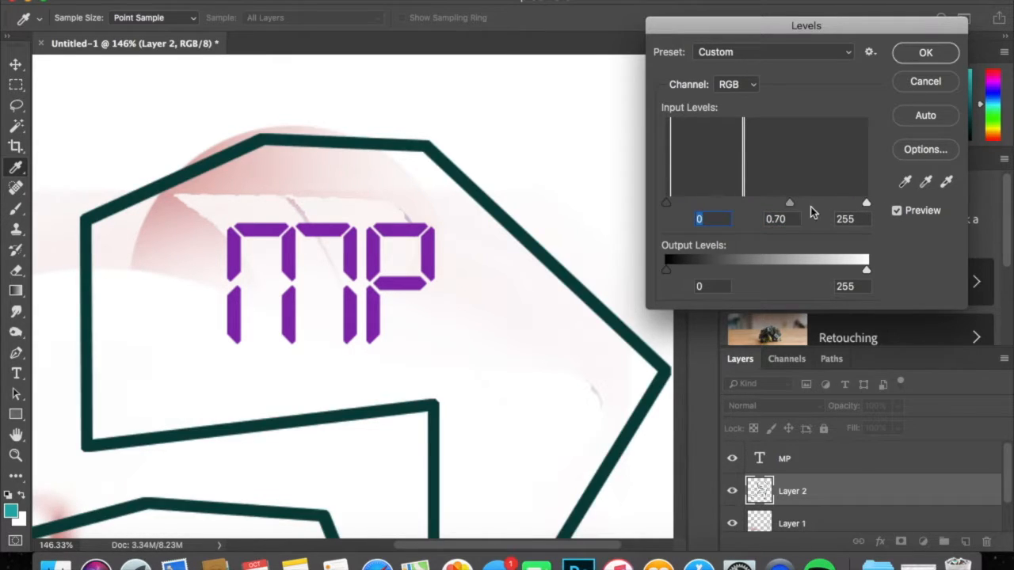
{"action": "left_click_drag", "start_coordinate": [790, 204], "coordinate": [741, 206]}
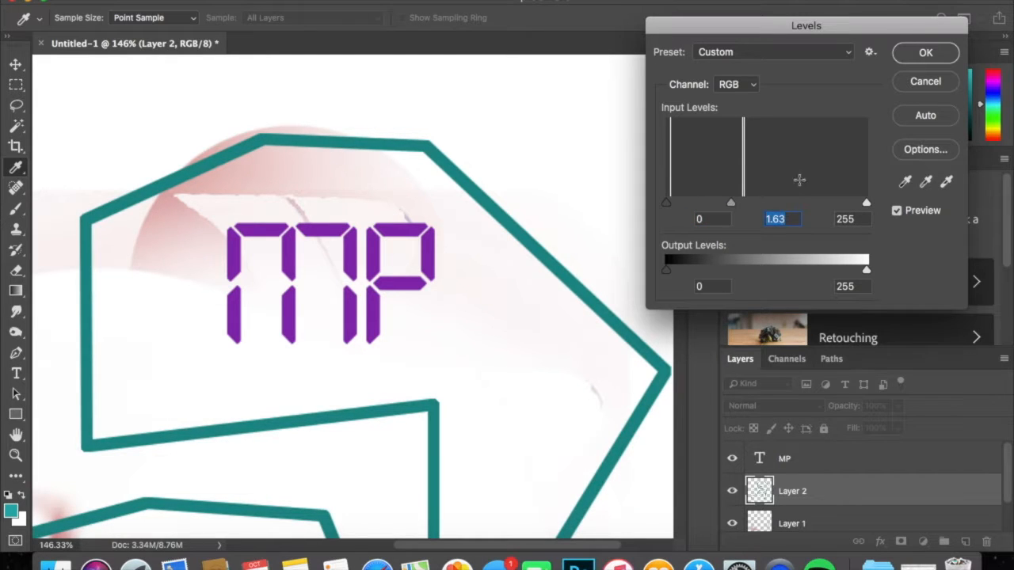
{"action": "left_click", "coordinate": [920, 56]}
{"action": "key", "text": "z"}
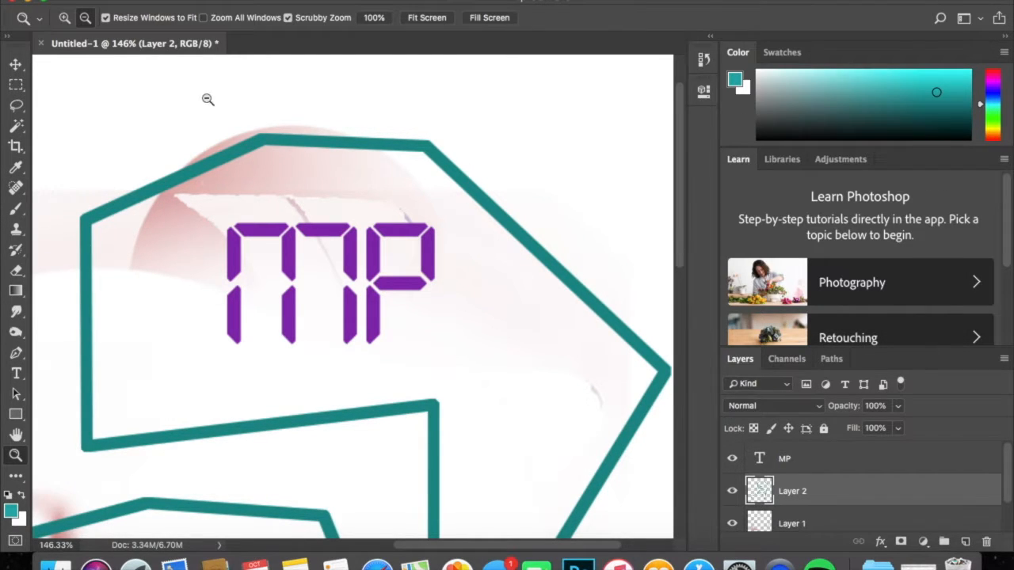
Start a Hue/Saturation adjustment on Layer 2 and set the hue to +106 for a purple outline.
{"action": "left_click", "coordinate": [222, 5]}
{"action": "mouse_move", "coordinate": [238, 20]}
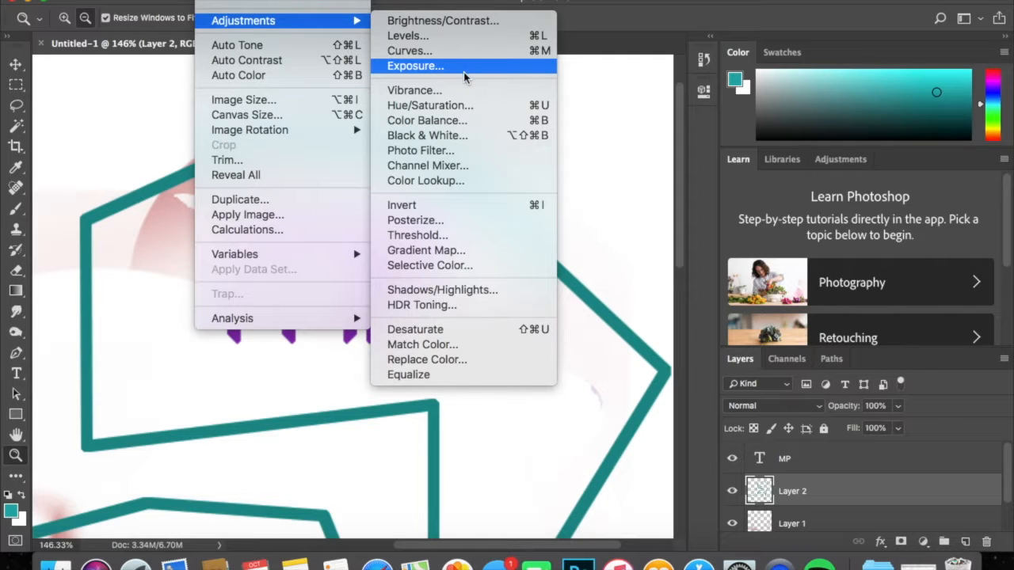
{"action": "left_click", "coordinate": [467, 105]}
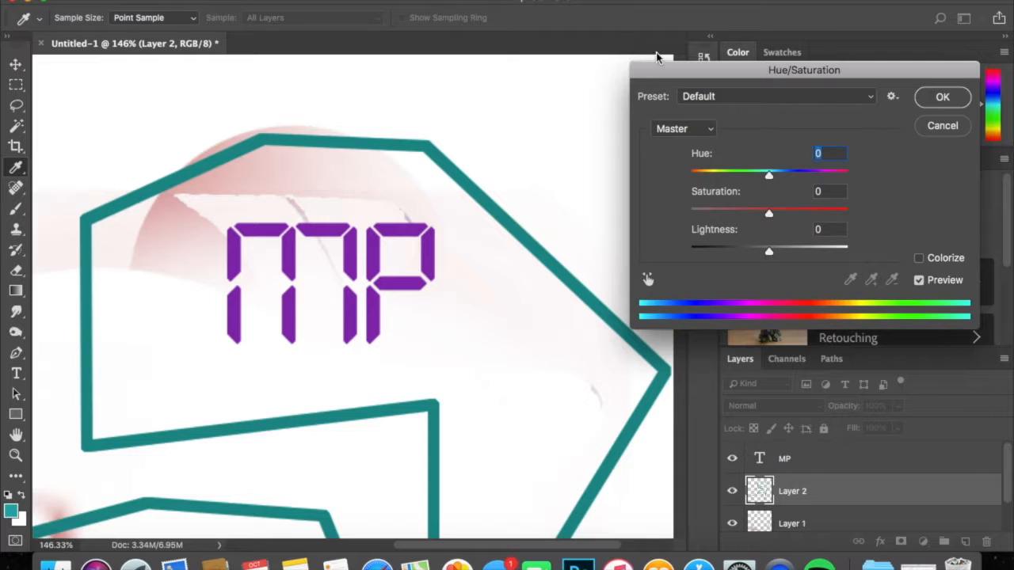
{"action": "left_click_drag", "start_coordinate": [768, 174], "coordinate": [679, 176]}
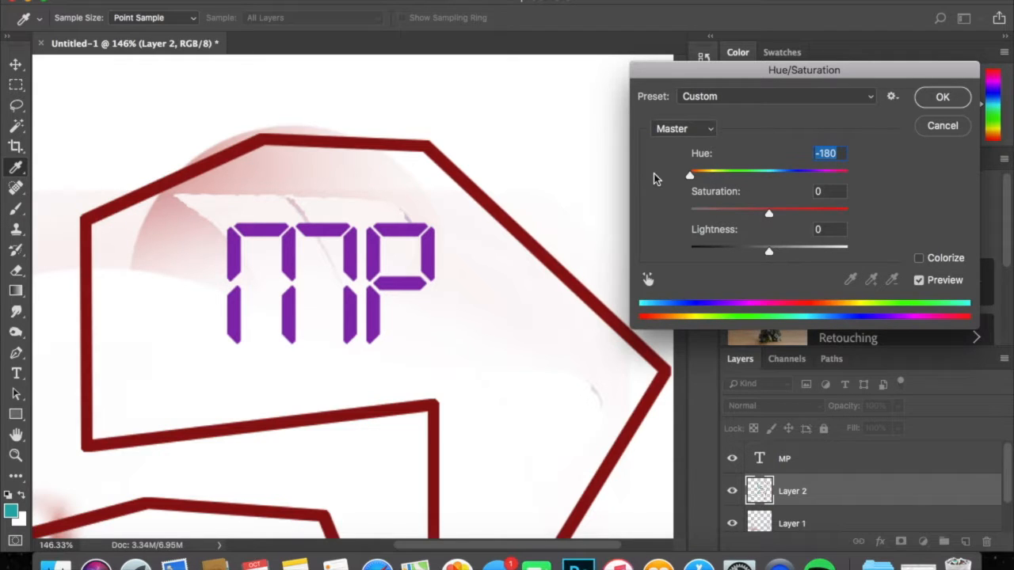
{"action": "mouse_move", "coordinate": [689, 174]}
{"action": "left_mouse_down"}
{"action": "mouse_move", "coordinate": [847, 174]}
{"action": "mouse_move", "coordinate": [807, 176]}
{"action": "left_mouse_up"}
{"action": "left_click_drag", "start_coordinate": [809, 175], "coordinate": [824, 174]}
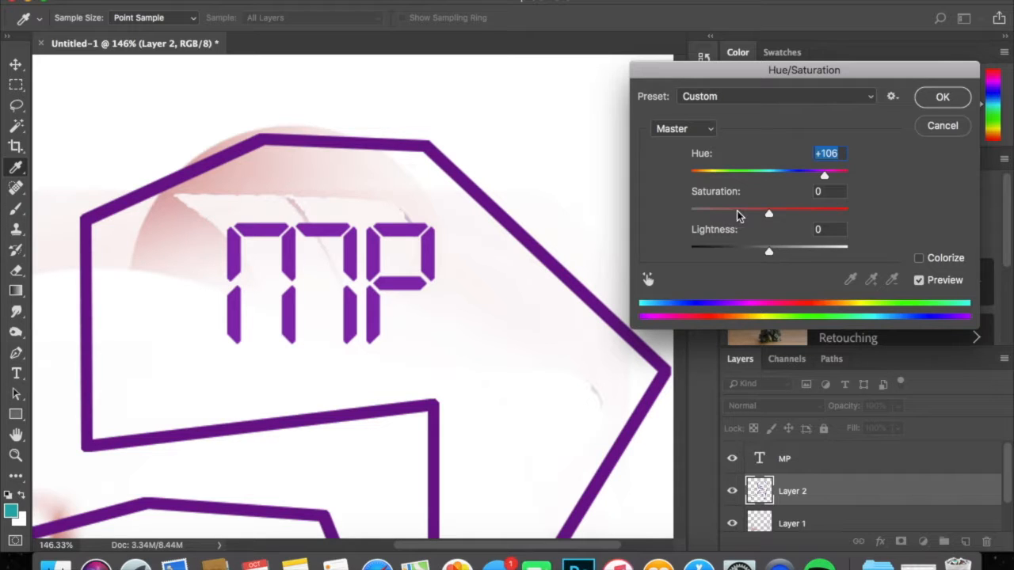
Set the saturation to -39 and the lightness to +35, and apply the Hue/Saturation adjustment to Layer 2.
{"action": "left_click_drag", "start_coordinate": [769, 213], "coordinate": [866, 214]}
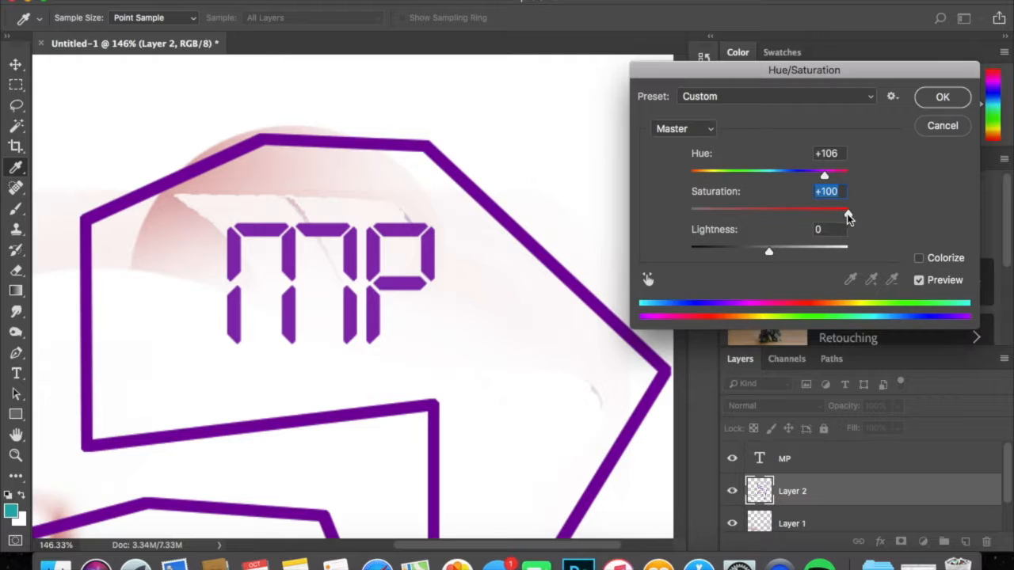
{"action": "left_click_drag", "start_coordinate": [848, 217], "coordinate": [643, 214]}
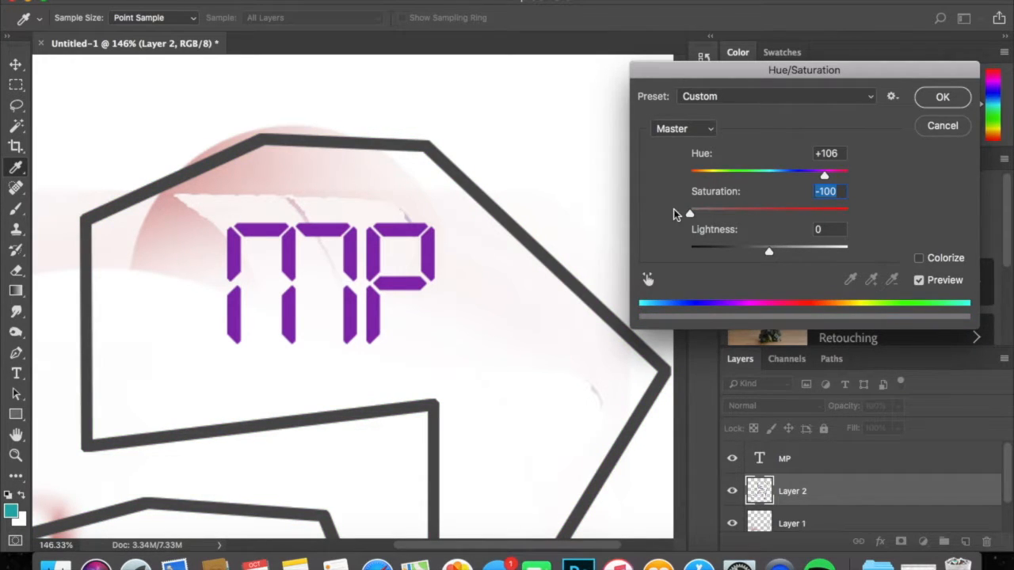
{"action": "left_click_drag", "start_coordinate": [687, 213], "coordinate": [737, 213]}
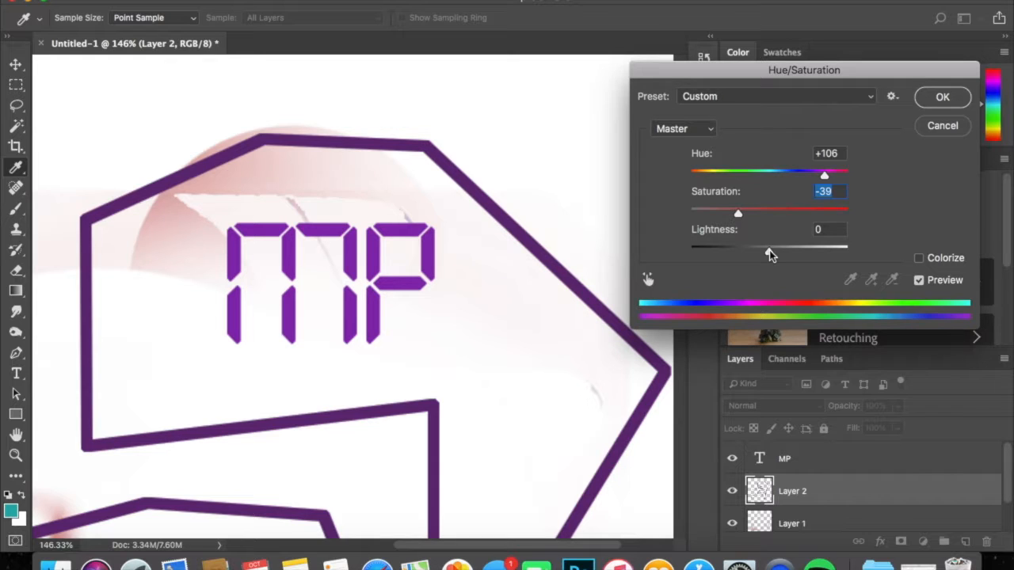
{"action": "mouse_move", "coordinate": [770, 254]}
{"action": "left_mouse_down"}
{"action": "mouse_move", "coordinate": [847, 252]}
{"action": "mouse_move", "coordinate": [677, 252]}
{"action": "mouse_move", "coordinate": [801, 252]}
{"action": "mouse_move", "coordinate": [708, 252]}
{"action": "mouse_move", "coordinate": [797, 252]}
{"action": "mouse_move", "coordinate": [728, 252]}
{"action": "mouse_move", "coordinate": [766, 251]}
{"action": "left_mouse_up"}
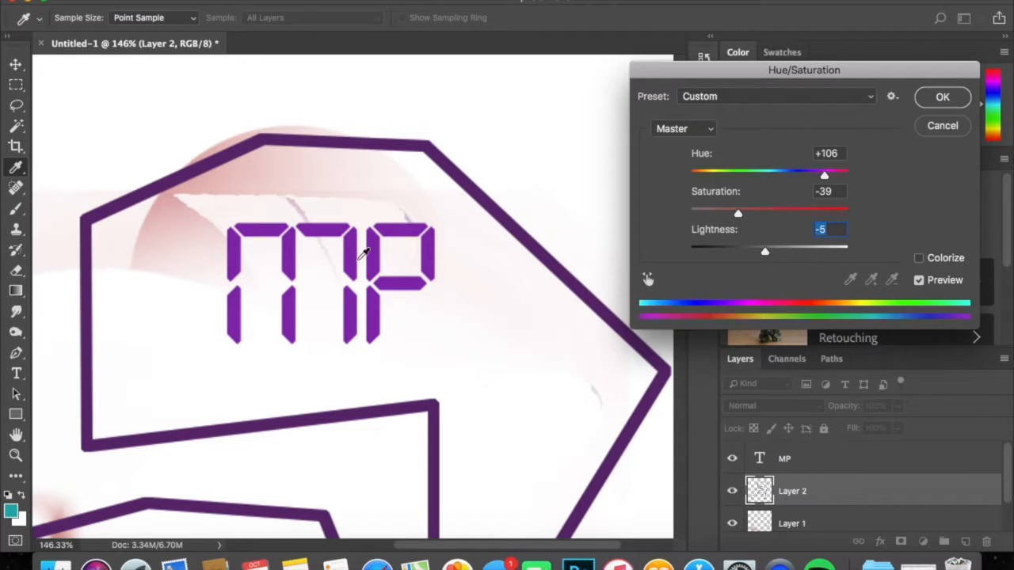
{"action": "left_click", "coordinate": [795, 252]}
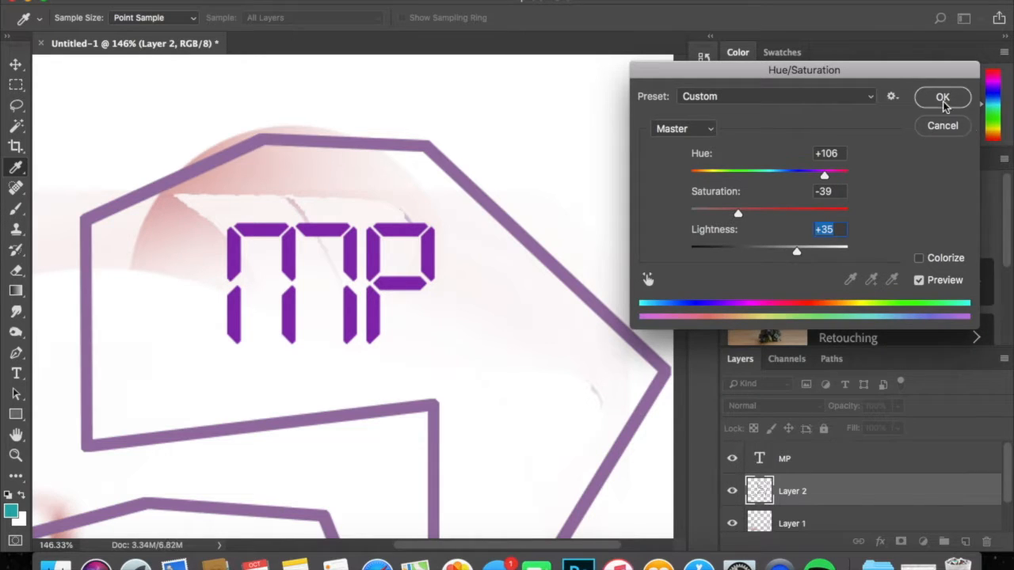
{"action": "left_click", "coordinate": [942, 96]}
Hide and show Layer 1 to identify its contents, and make it the active layer.
{"action": "key", "text": "z"}
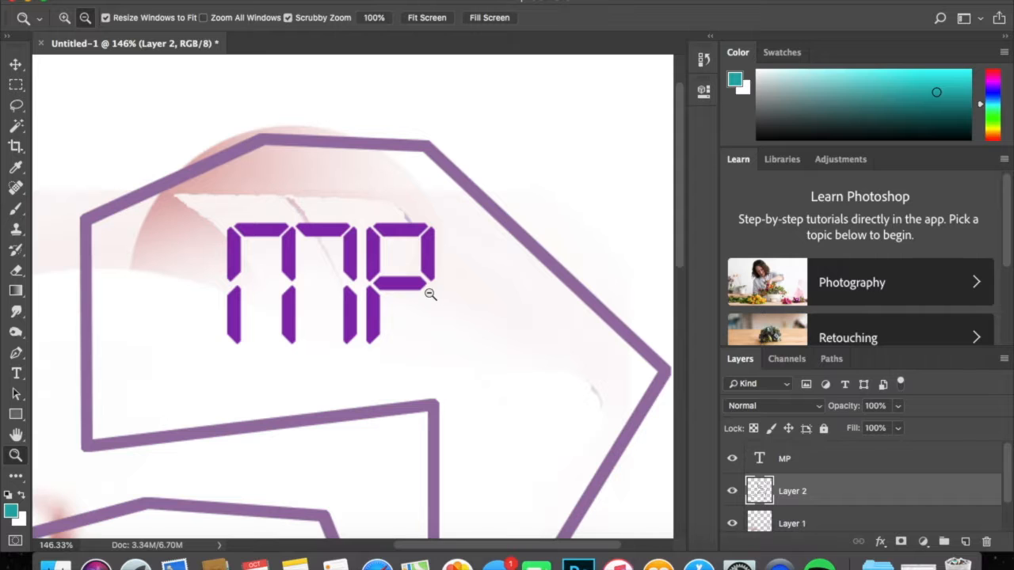
{"action": "left_click_drag", "start_coordinate": [445, 262], "coordinate": [373, 263]}
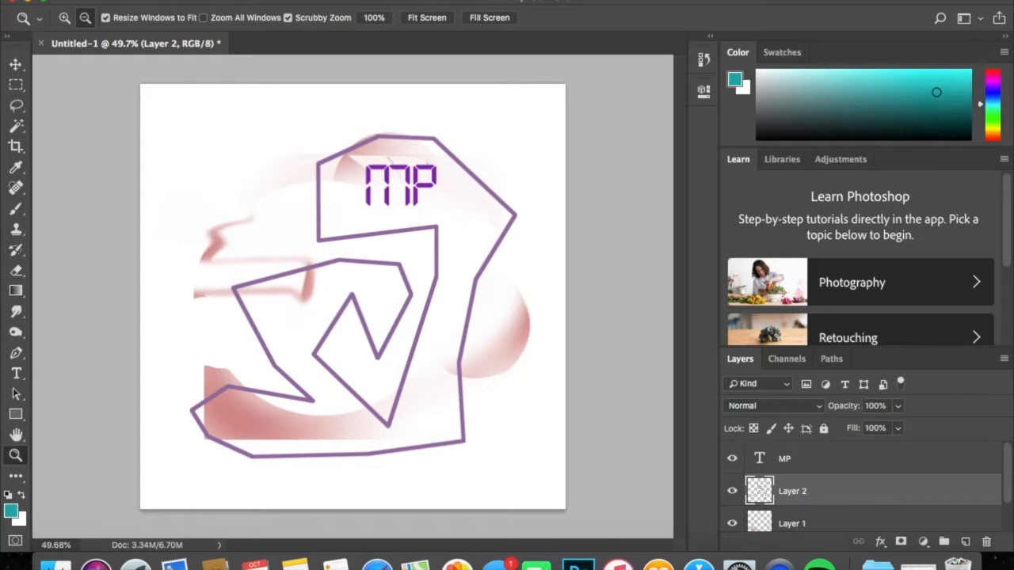
{"action": "left_click", "coordinate": [216, 0]}
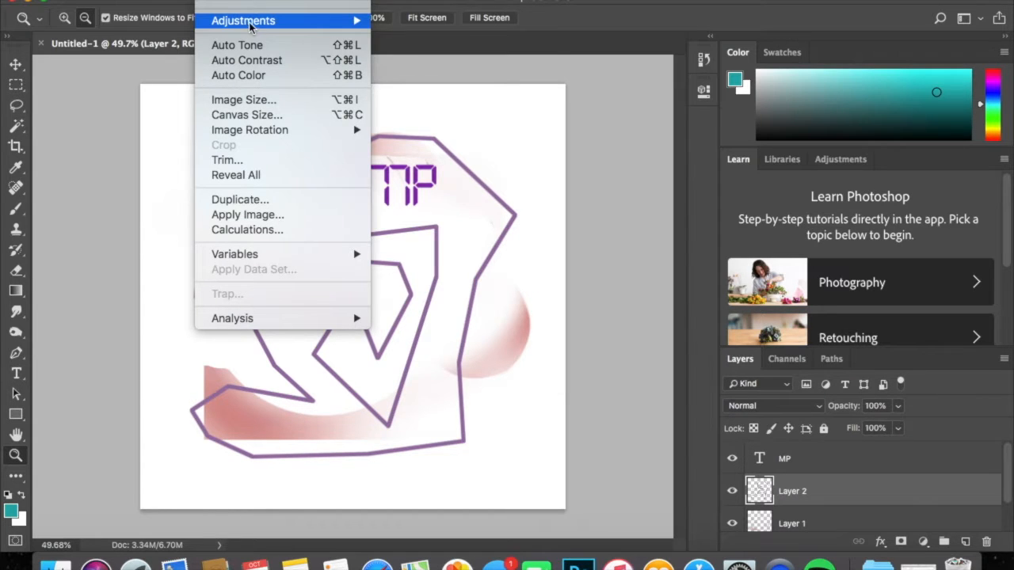
{"action": "left_click", "coordinate": [112, 74]}
{"action": "left_click_drag", "start_coordinate": [401, 197], "coordinate": [467, 190]}
{"action": "left_click_drag", "start_coordinate": [538, 423], "coordinate": [539, 421]}
{"action": "scroll", "coordinate": [767, 491], "scroll_direction": "down", "scroll_amount": 1}
{"action": "left_click", "coordinate": [731, 483]}
{"action": "left_click", "coordinate": [732, 484]}
{"action": "left_click", "coordinate": [792, 486]}
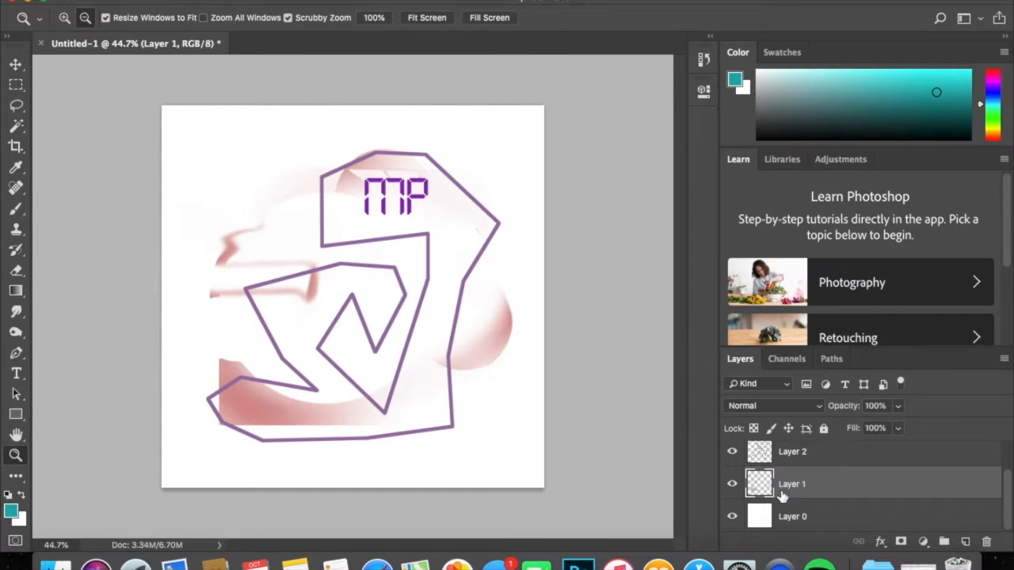
Toggle the visibility of Layer 1, Layer 2 and the MP text layer to examine what each contains, leaving all shown.
{"action": "left_click", "coordinate": [733, 489]}
{"action": "left_click", "coordinate": [733, 490]}
{"action": "left_click", "coordinate": [733, 489]}
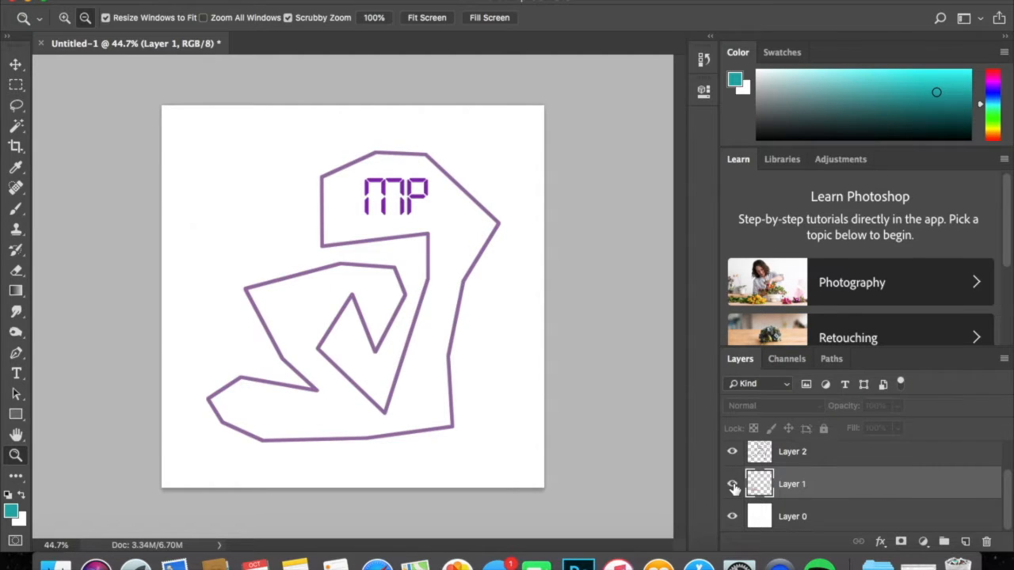
{"action": "left_click", "coordinate": [734, 487]}
{"action": "left_click", "coordinate": [733, 455]}
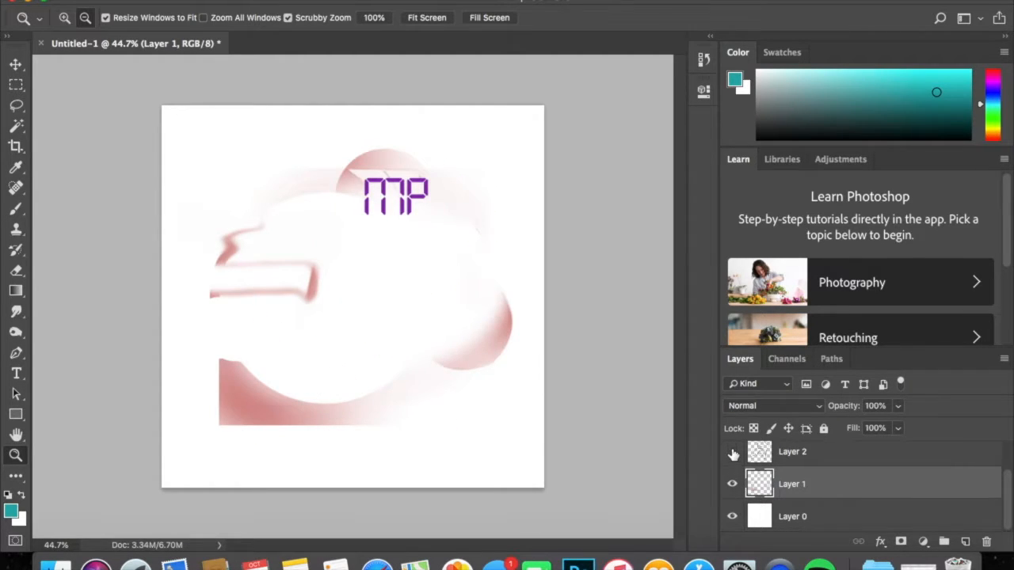
{"action": "scroll", "coordinate": [733, 457], "scroll_direction": "up", "scroll_amount": 2}
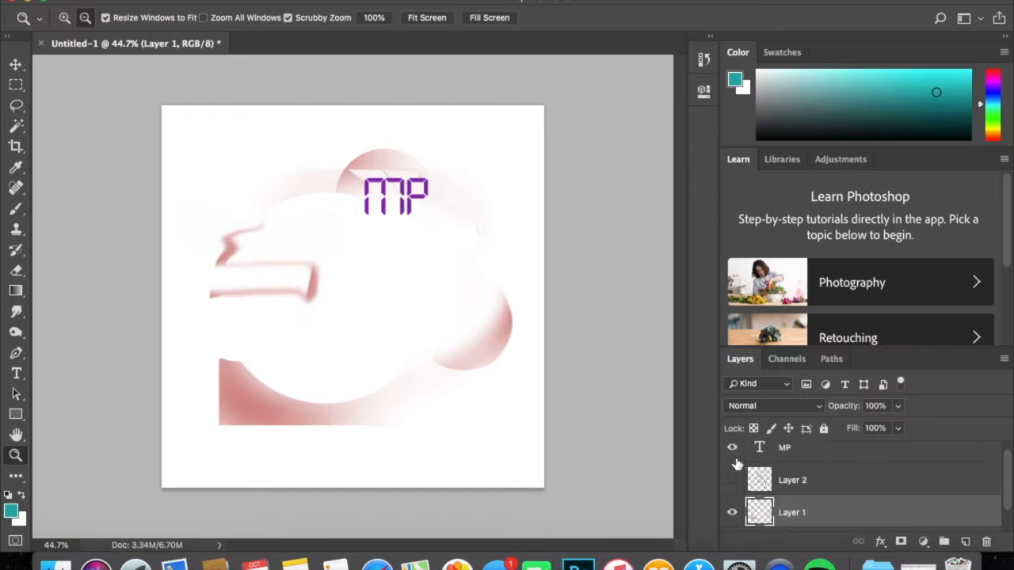
{"action": "left_click", "coordinate": [733, 460]}
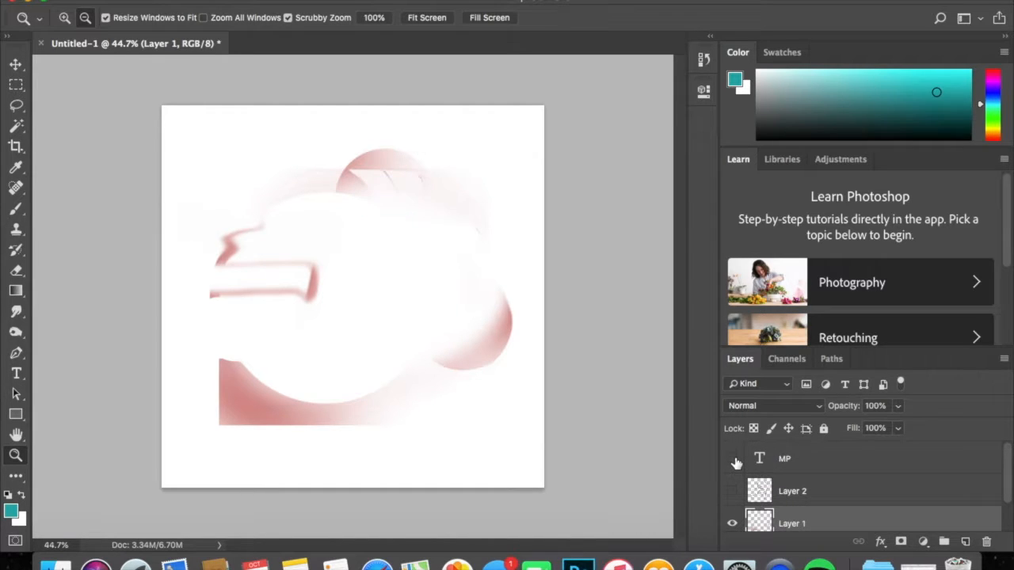
{"action": "left_click", "coordinate": [733, 460]}
{"action": "scroll", "coordinate": [735, 463], "scroll_direction": "down", "scroll_amount": 2}
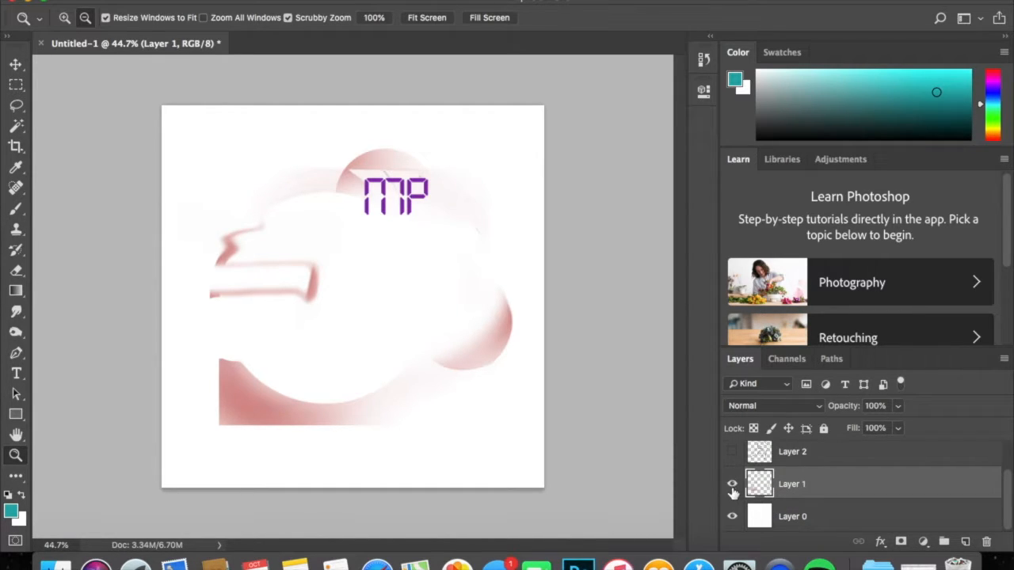
{"action": "left_click", "coordinate": [733, 453]}
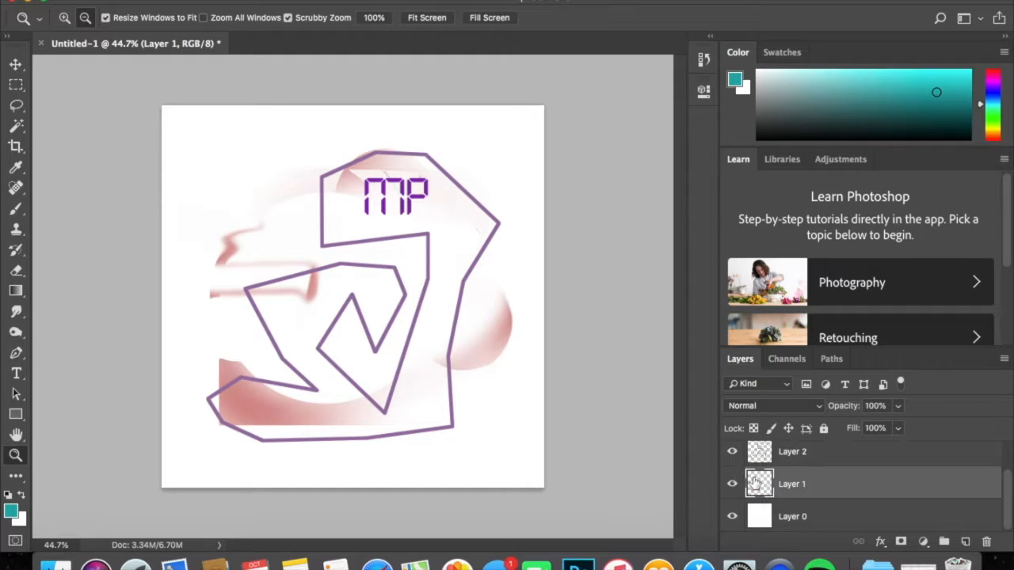
{"action": "left_click", "coordinate": [732, 484]}
{"action": "left_click", "coordinate": [732, 484]}
{"action": "scroll", "coordinate": [790, 467], "scroll_direction": "up", "scroll_amount": 1}
{"action": "left_click", "coordinate": [731, 491]}
{"action": "left_click", "coordinate": [731, 491]}
Apply the Invert adjustment to the brush artwork on Layer 1.
{"action": "left_click_drag", "start_coordinate": [426, 353], "coordinate": [484, 349]}
{"action": "left_click", "coordinate": [261, 0]}
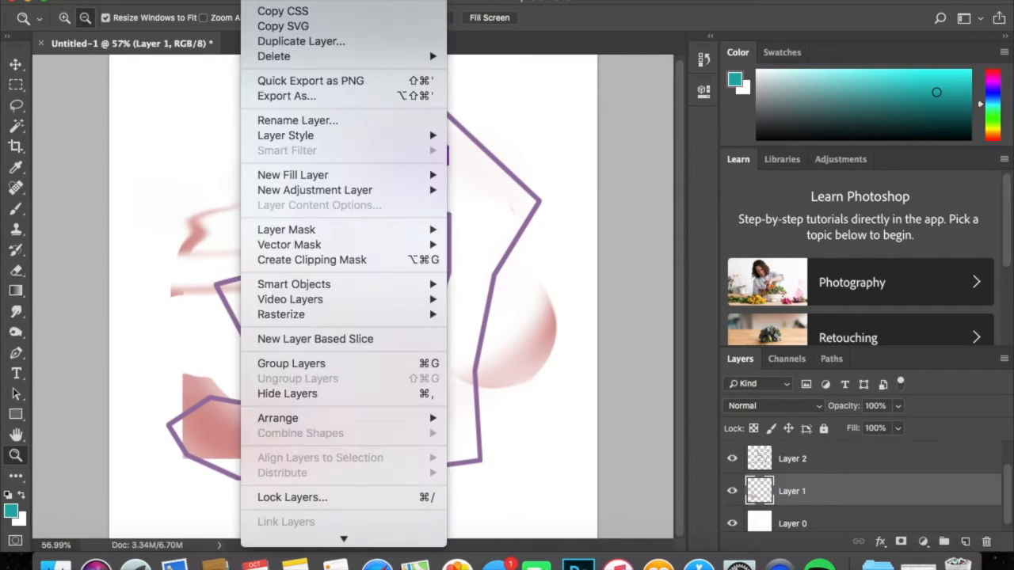
{"action": "mouse_move", "coordinate": [217, 0]}
{"action": "mouse_move", "coordinate": [296, 21]}
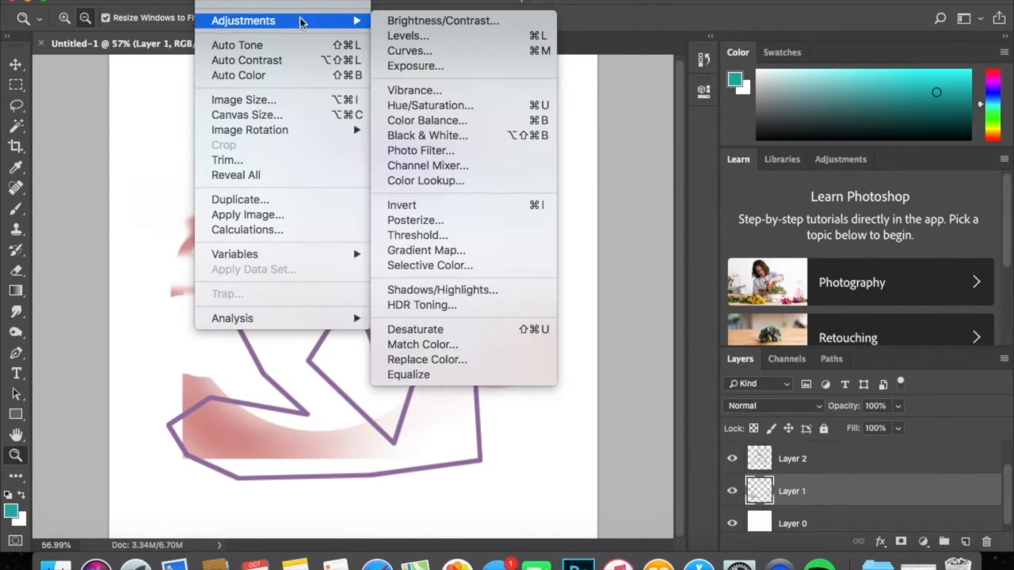
{"action": "left_click", "coordinate": [433, 205]}
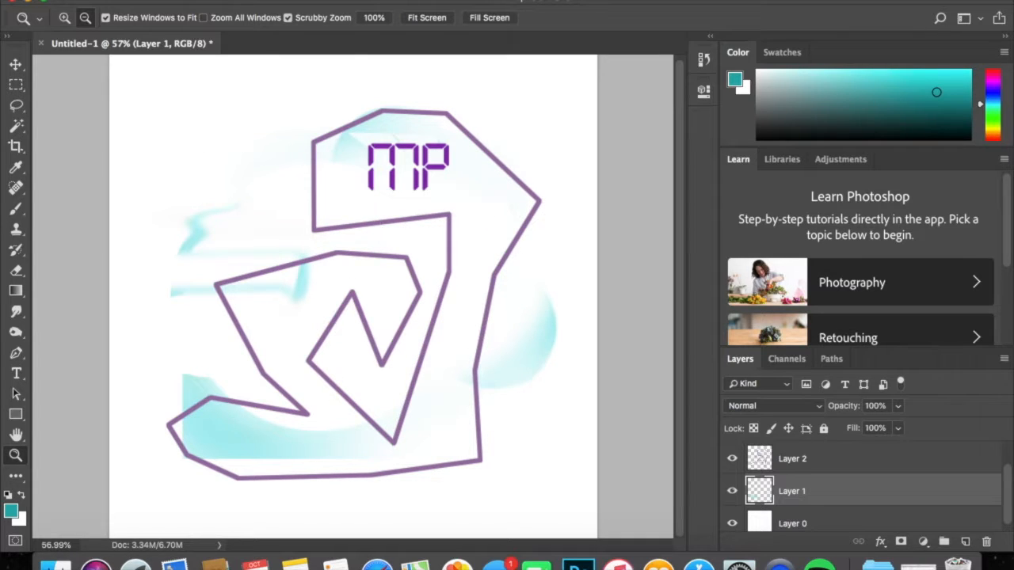
Invert Layer 1 a second time to restore its original red colors.
{"action": "left_click", "coordinate": [208, 1]}
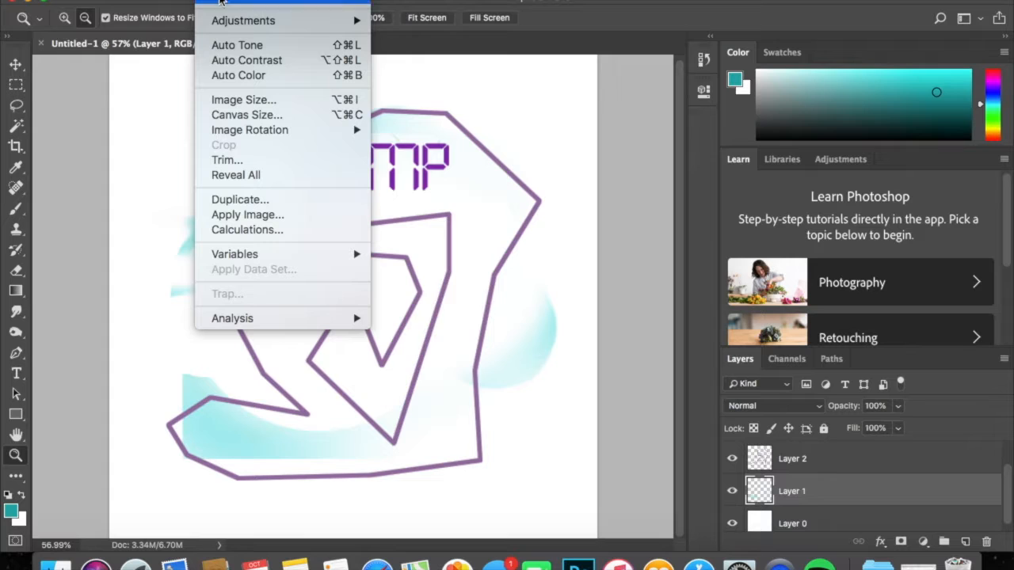
{"action": "mouse_move", "coordinate": [238, 20]}
{"action": "left_click", "coordinate": [446, 200]}
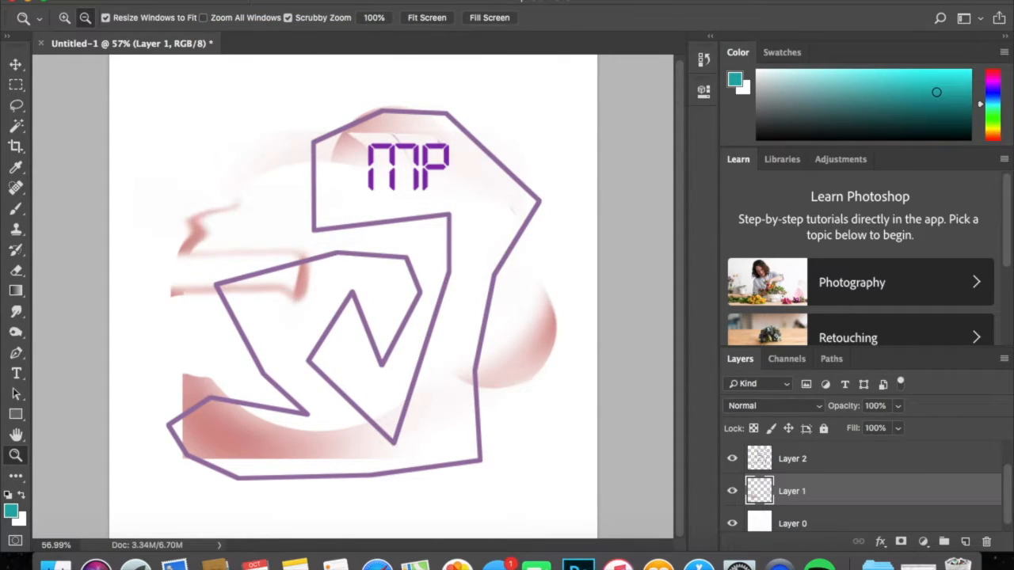
{"action": "left_click", "coordinate": [208, 1]}
{"action": "mouse_move", "coordinate": [246, 22]}
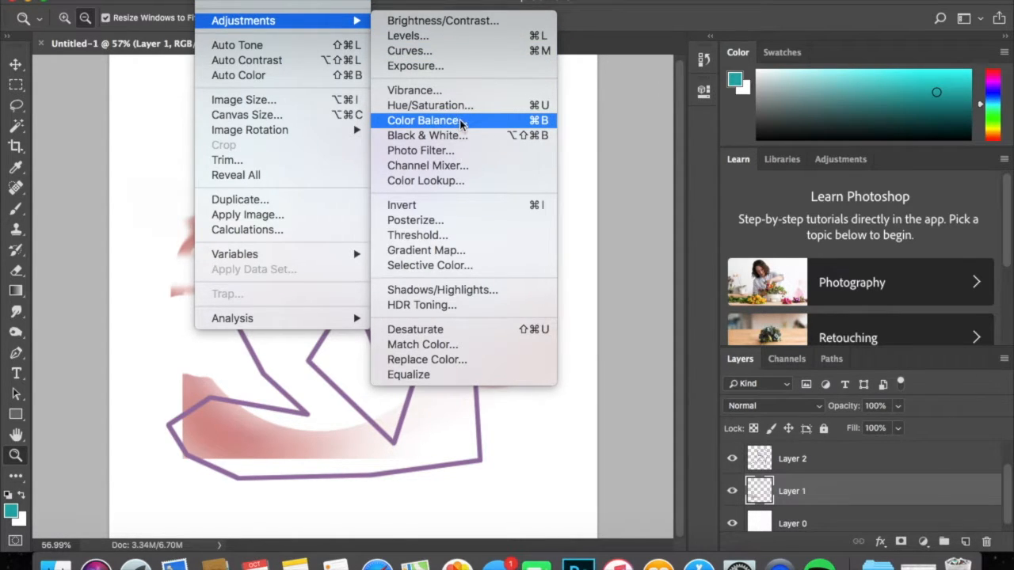
{"action": "left_click", "coordinate": [73, 122]}
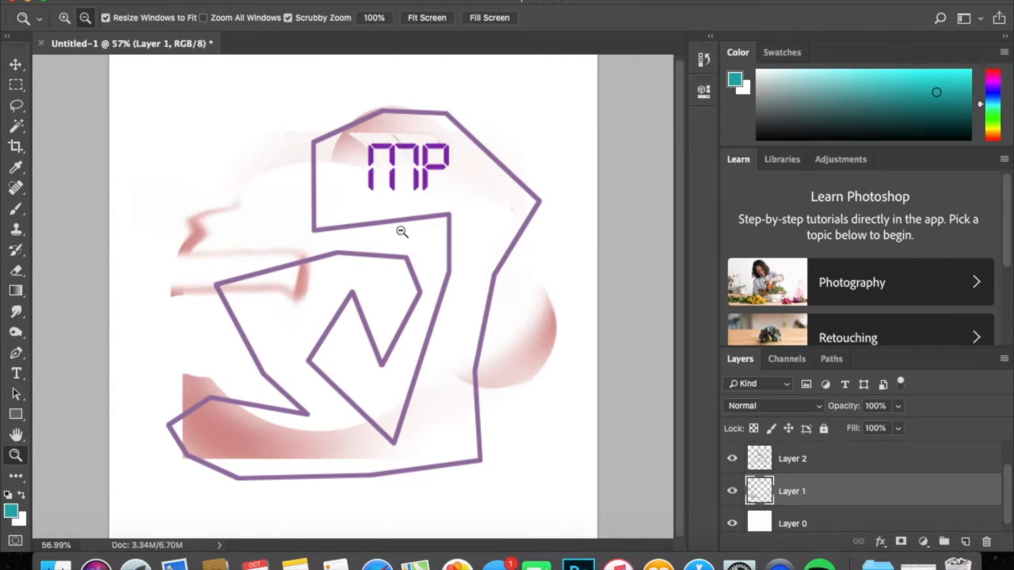
Make a square selection around the MP text and the upper part of the outline with the Rectangular Marquee tool.
{"action": "left_click_drag", "start_coordinate": [413, 236], "coordinate": [390, 241]}
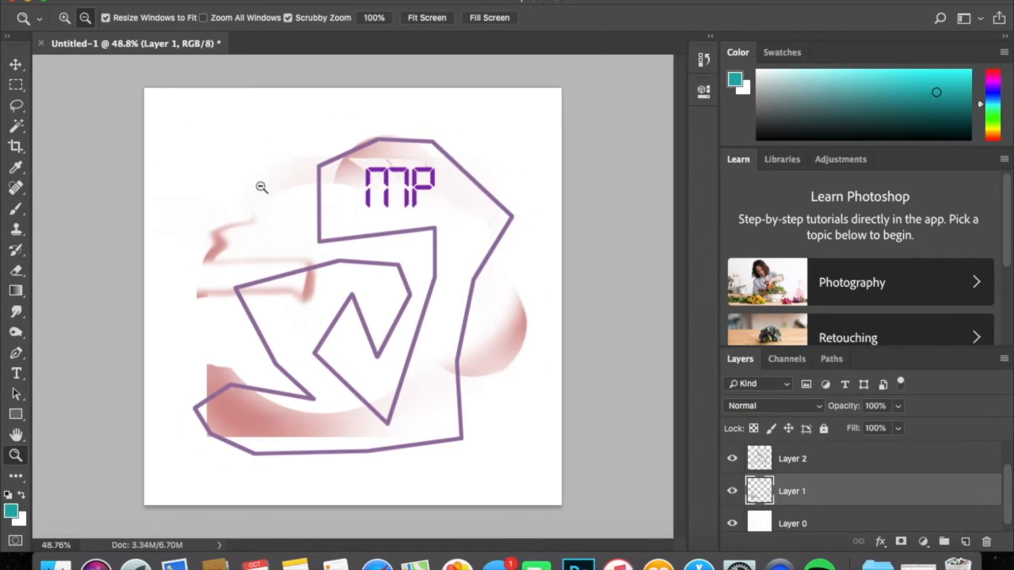
{"action": "left_click", "coordinate": [17, 86]}
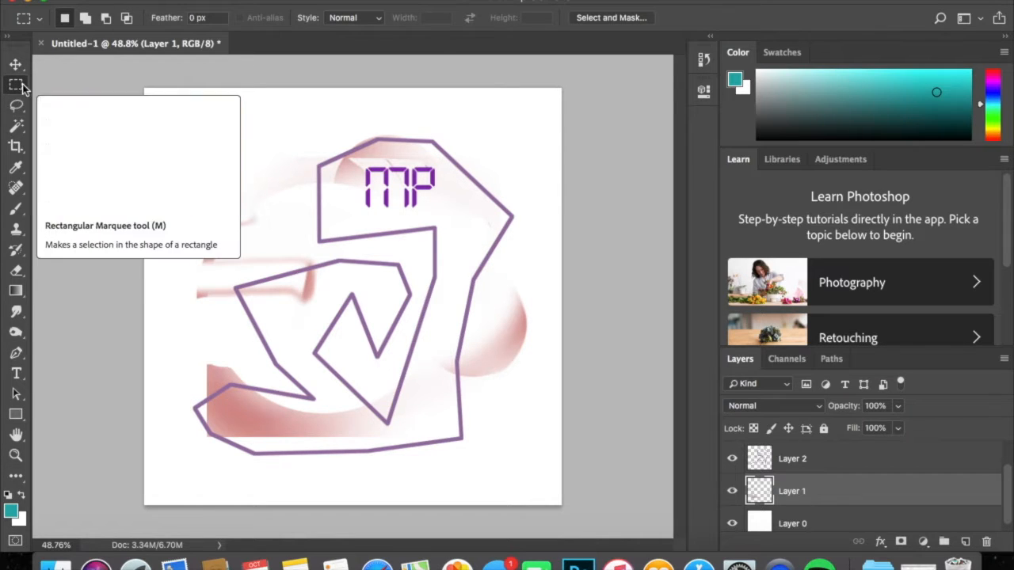
{"action": "left_click_drag", "start_coordinate": [279, 118], "coordinate": [563, 358]}
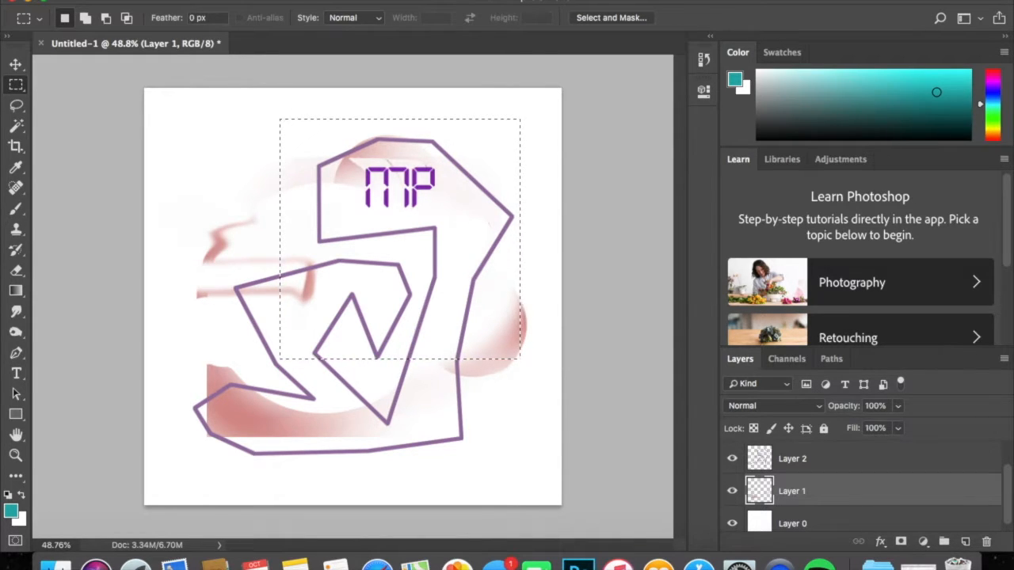
Crop the document to the square selection around the MP text, and clear the selection.
{"action": "left_click", "coordinate": [211, 0]}
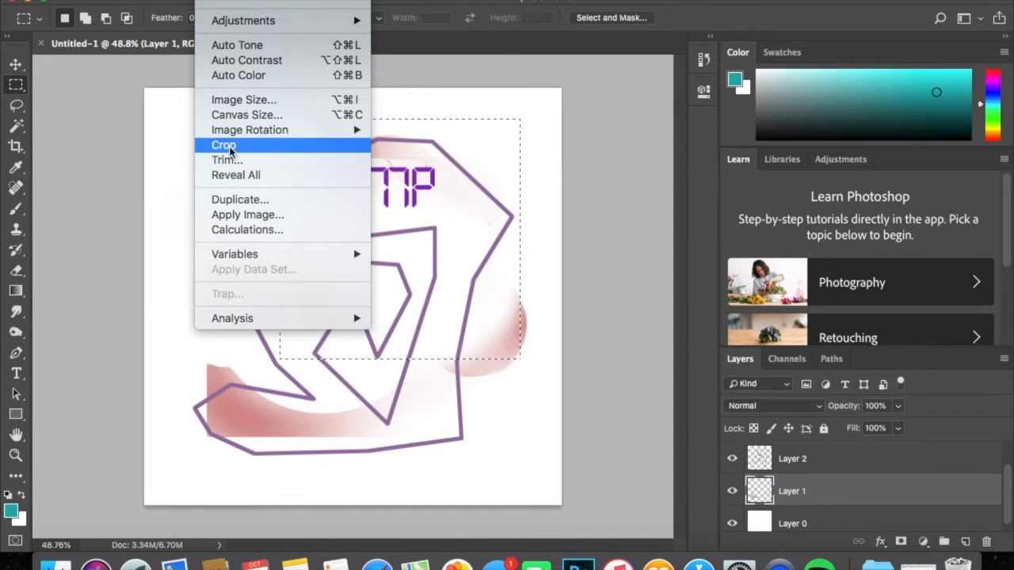
{"action": "left_click", "coordinate": [125, 135]}
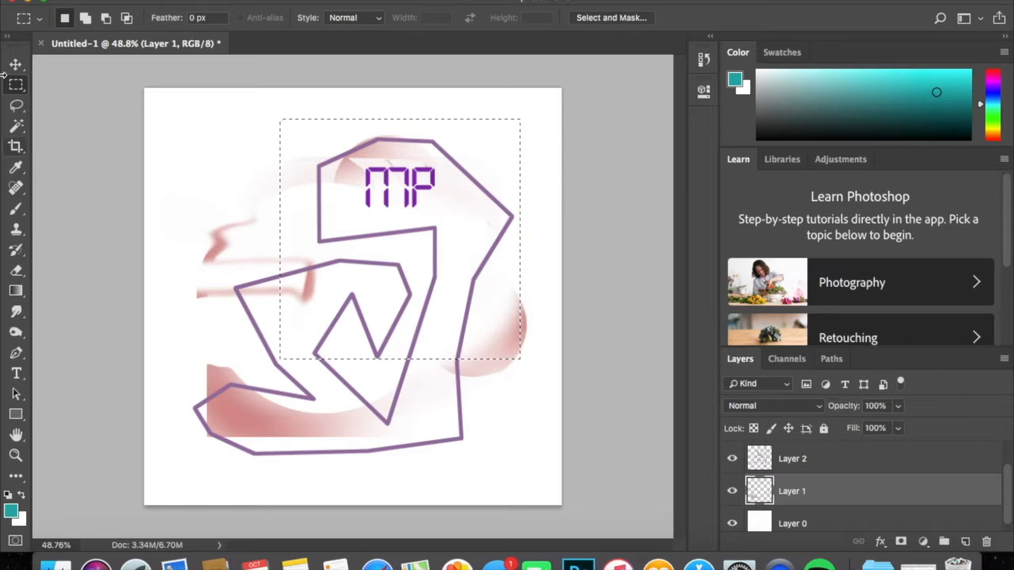
{"action": "left_click", "coordinate": [211, 1]}
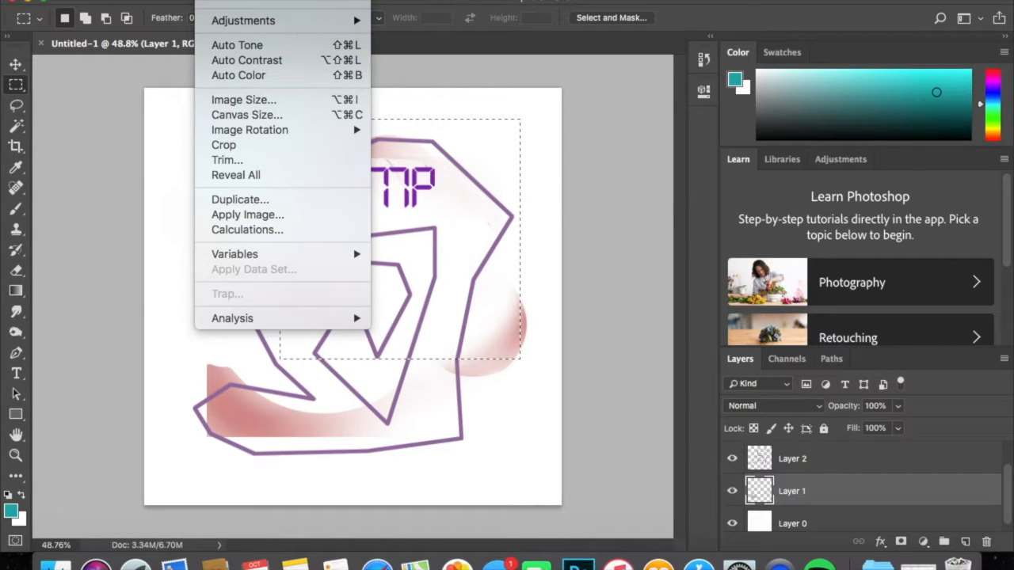
{"action": "left_click", "coordinate": [211, 1]}
{"action": "left_click", "coordinate": [210, 1]}
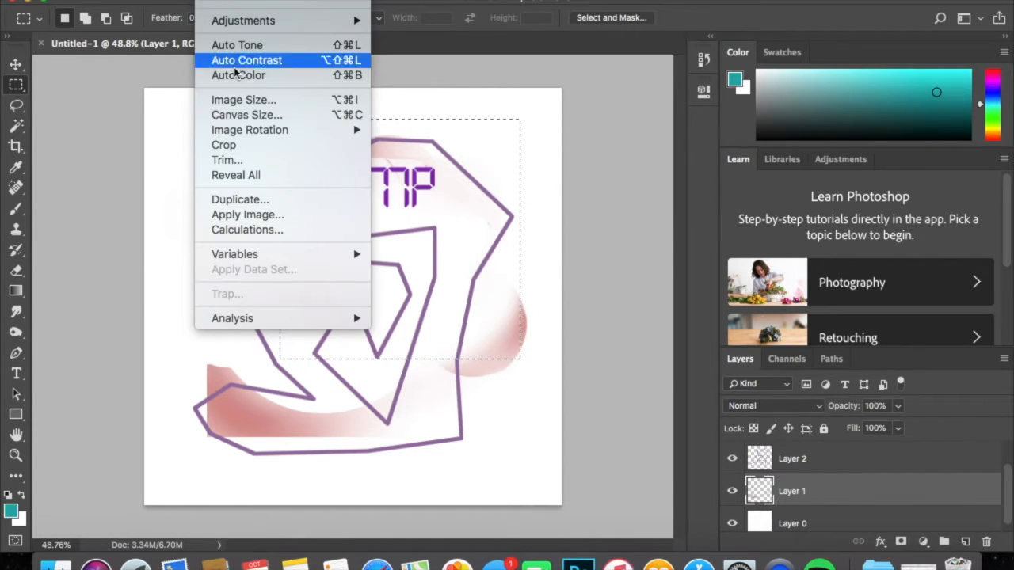
{"action": "left_click", "coordinate": [243, 142]}
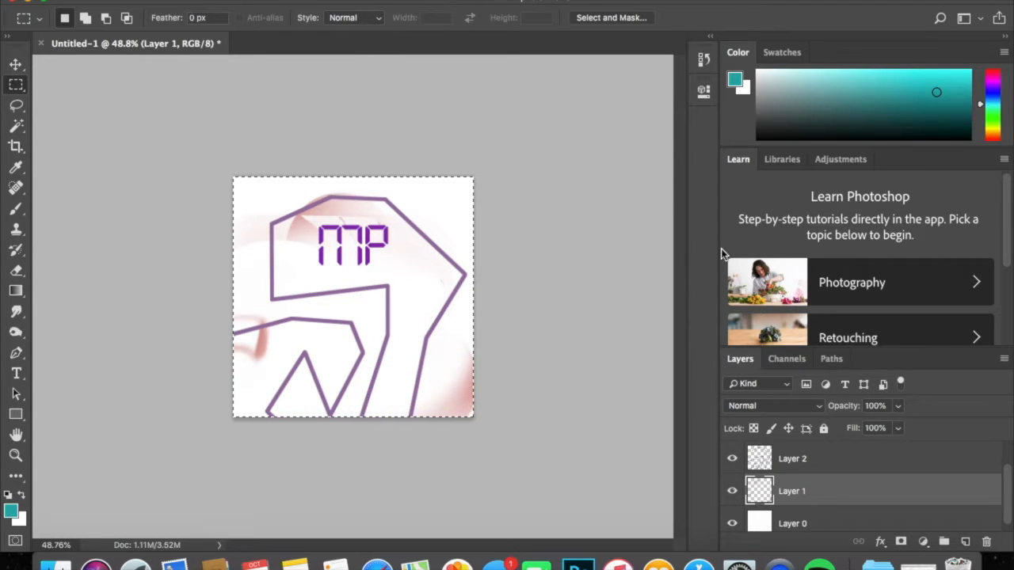
{"action": "key", "text": "super+d"}
{"action": "key", "text": "z"}
{"action": "left_click_drag", "start_coordinate": [389, 260], "coordinate": [427, 250]}
{"action": "key", "text": "m"}
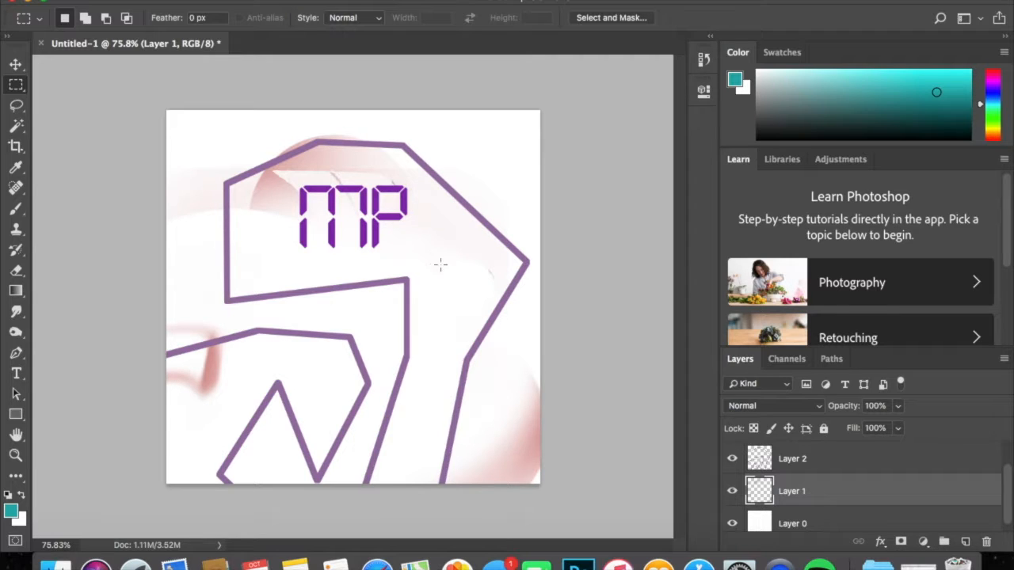
Delete the MP text layer.
{"action": "left_click", "coordinate": [818, 458]}
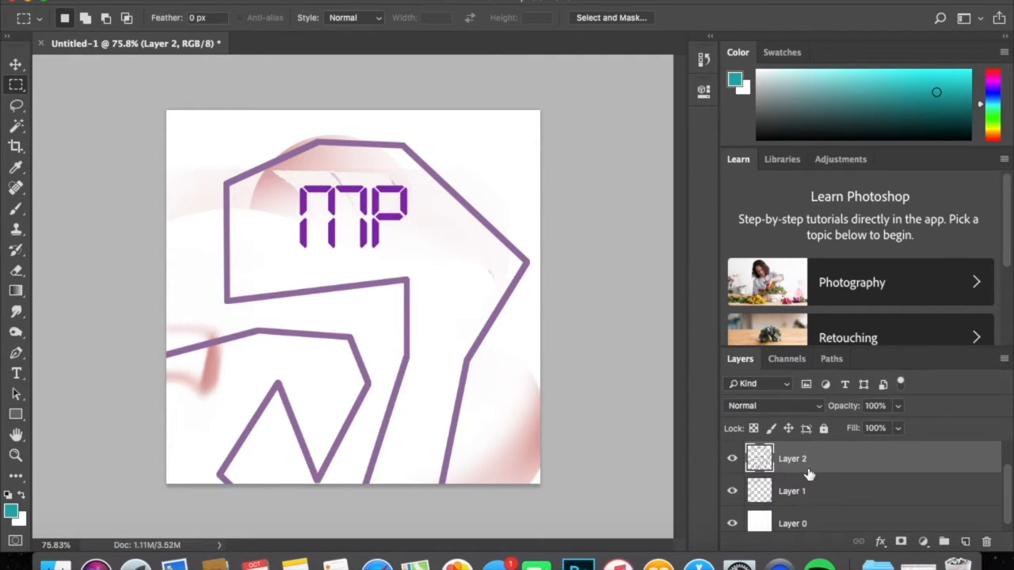
{"action": "scroll", "coordinate": [808, 474], "scroll_direction": "up", "scroll_amount": 1}
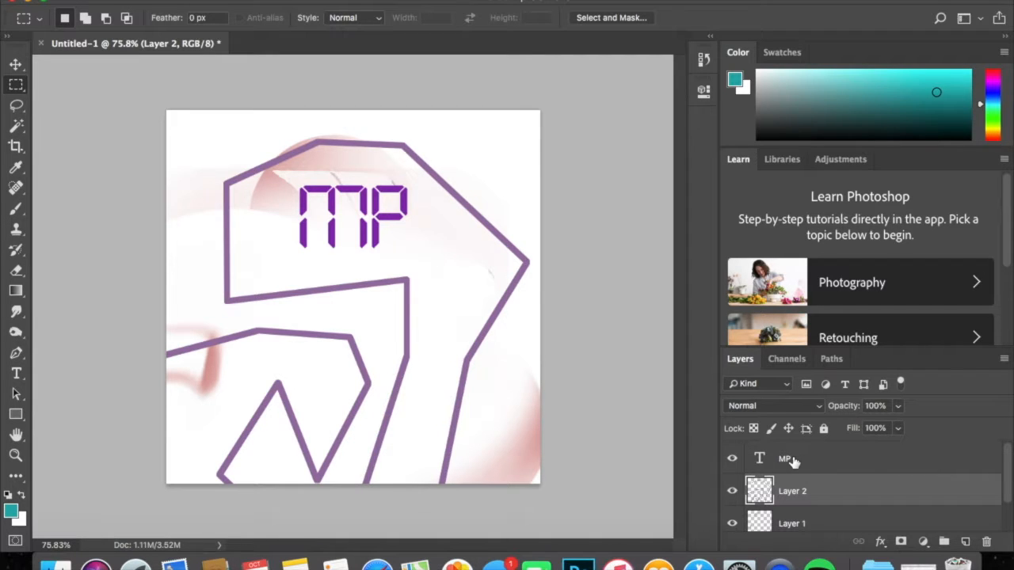
{"action": "left_click", "coordinate": [793, 461]}
{"action": "left_click_drag", "start_coordinate": [796, 459], "coordinate": [987, 544]}
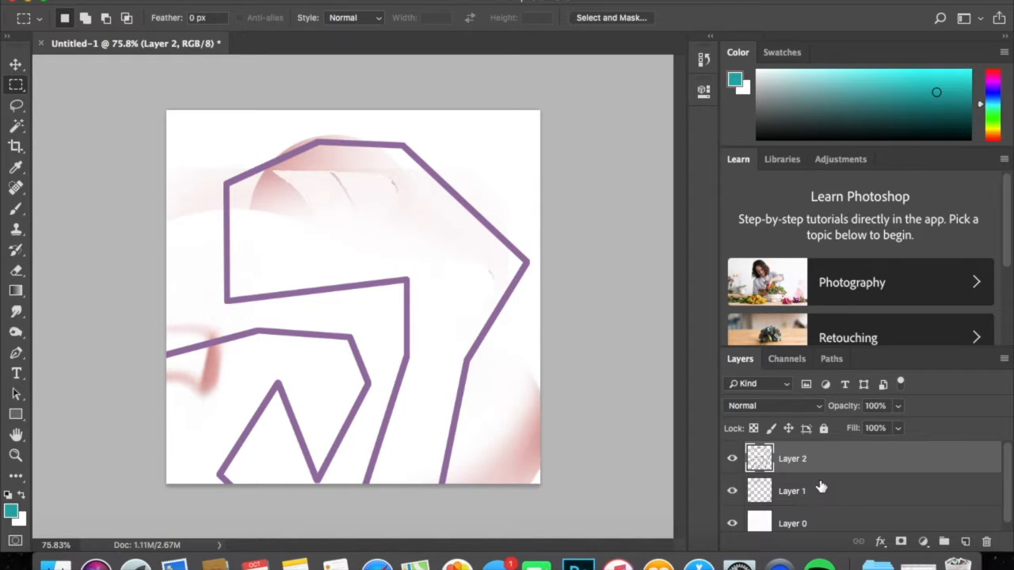
Hide and show Layer 1 again, and delete Layer 2 with the purple outline.
{"action": "left_click", "coordinate": [783, 491]}
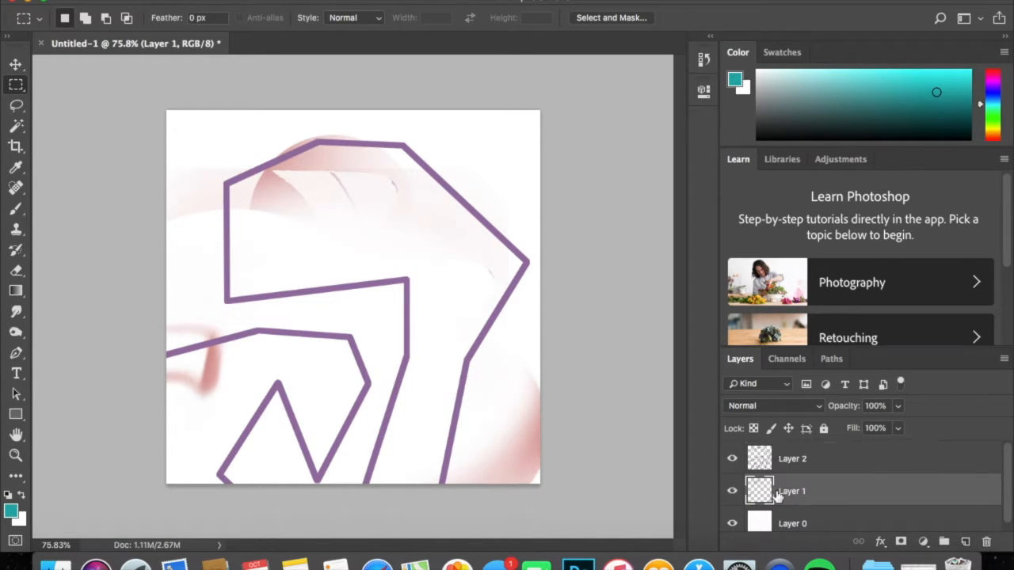
{"action": "left_click", "coordinate": [735, 491]}
{"action": "left_click", "coordinate": [735, 490]}
{"action": "left_click", "coordinate": [782, 465]}
{"action": "key", "text": "BackSpace"}
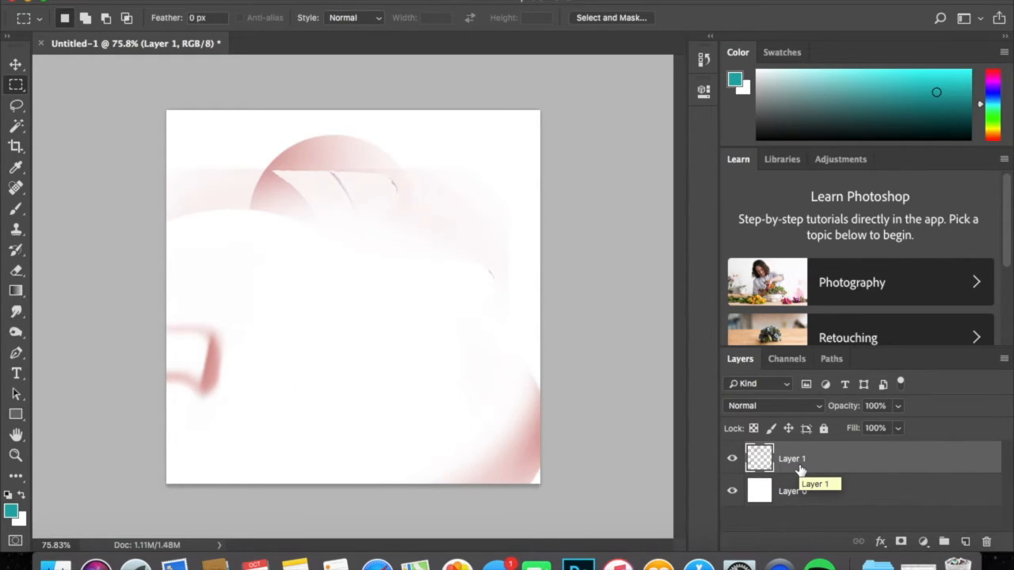
Undo the deletions of Layer 2 and the MP text layer.
{"action": "key", "text": "super+z"}
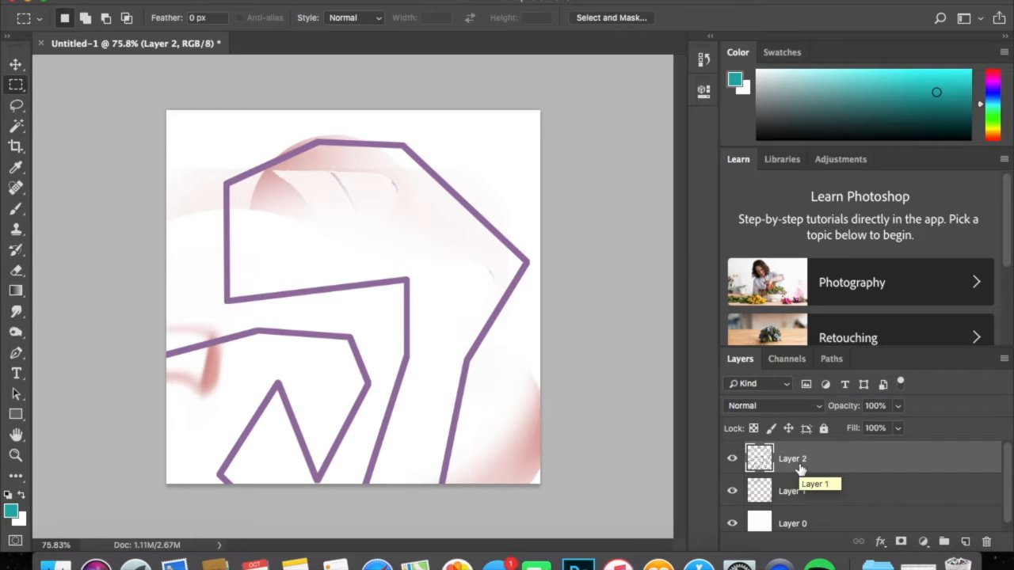
{"action": "key", "text": "alt+super+z"}
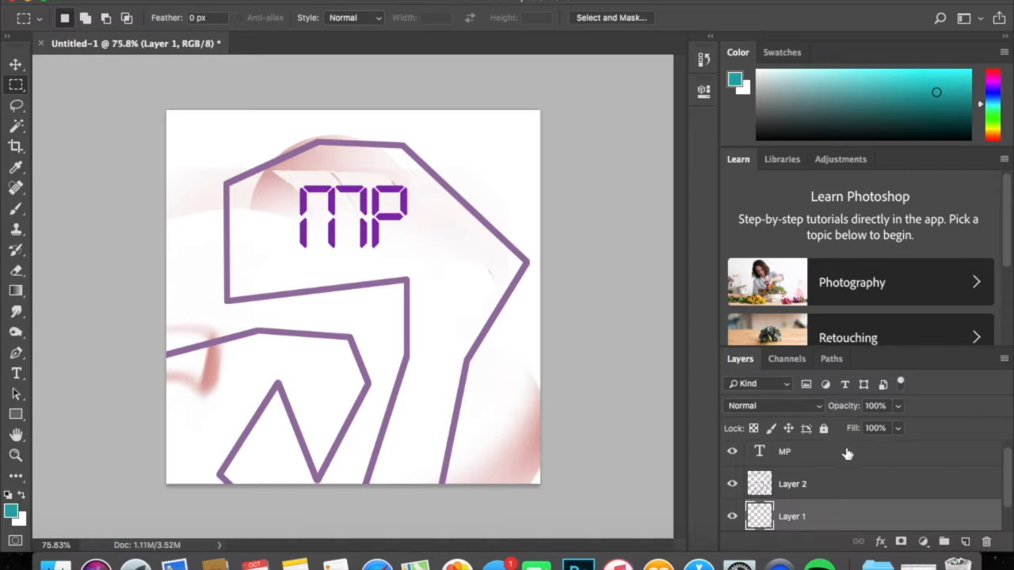
Check what Layer 2 contains by toggling its visibility, and set its opacity to 50%.
{"action": "scroll", "coordinate": [825, 500], "scroll_direction": "up", "scroll_amount": 1}
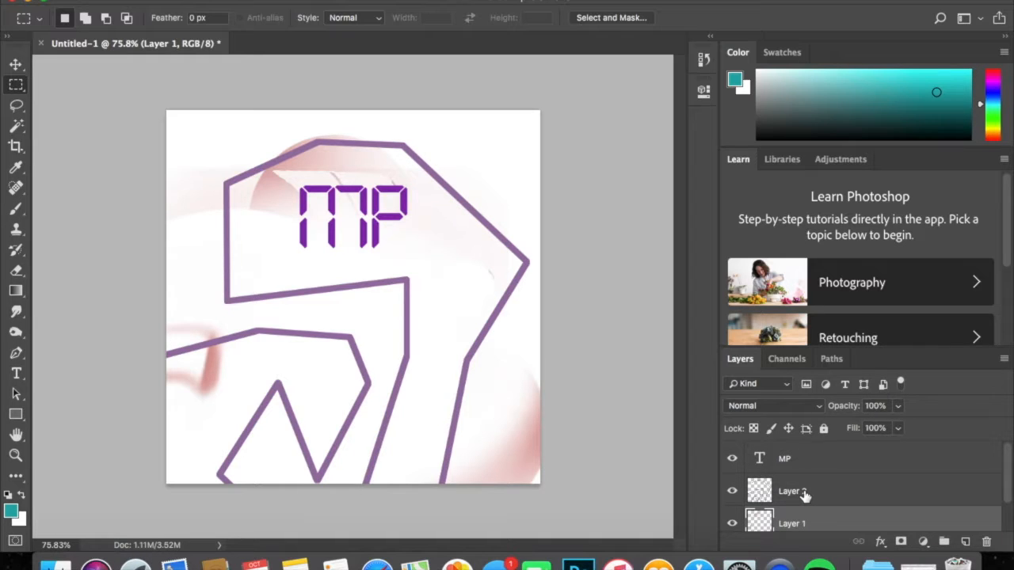
{"action": "left_click", "coordinate": [795, 492]}
{"action": "left_click", "coordinate": [731, 491]}
{"action": "left_click", "coordinate": [732, 491]}
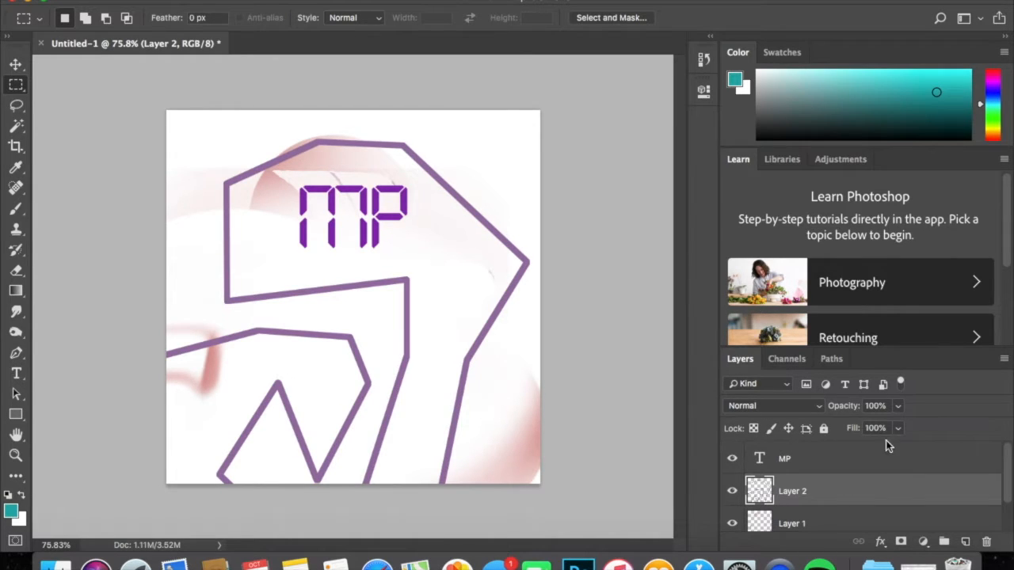
{"action": "left_click", "coordinate": [898, 406]}
{"action": "mouse_move", "coordinate": [878, 425]}
{"action": "left_mouse_down"}
{"action": "mouse_move", "coordinate": [797, 429]}
{"action": "mouse_move", "coordinate": [864, 429]}
{"action": "left_mouse_up"}
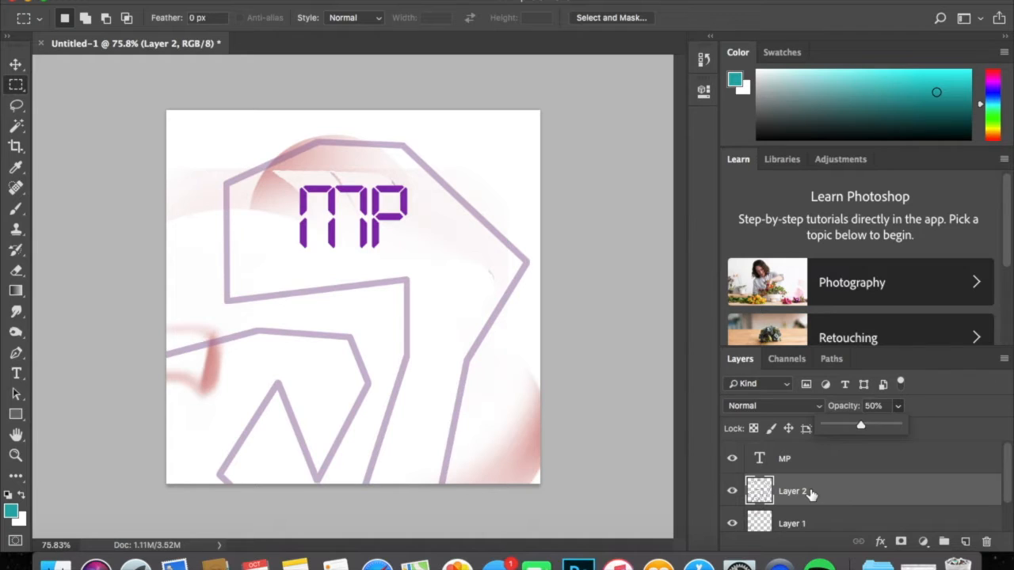
Set Layer 2's fill to 50%.
{"action": "left_click", "coordinate": [962, 424]}
{"action": "left_click", "coordinate": [897, 428]}
{"action": "left_click_drag", "start_coordinate": [887, 445], "coordinate": [872, 445]}
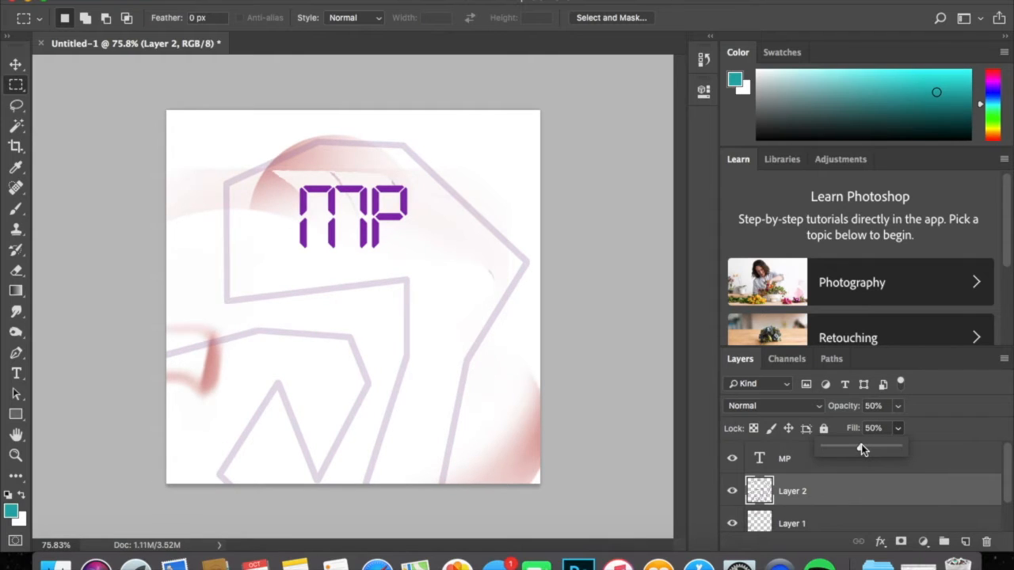
{"action": "left_click", "coordinate": [952, 418]}
Look through the blend modes available for Layer 2, leaving it set to Normal.
{"action": "scroll", "coordinate": [798, 468], "scroll_direction": "down", "scroll_amount": 1}
{"action": "left_click", "coordinate": [780, 405]}
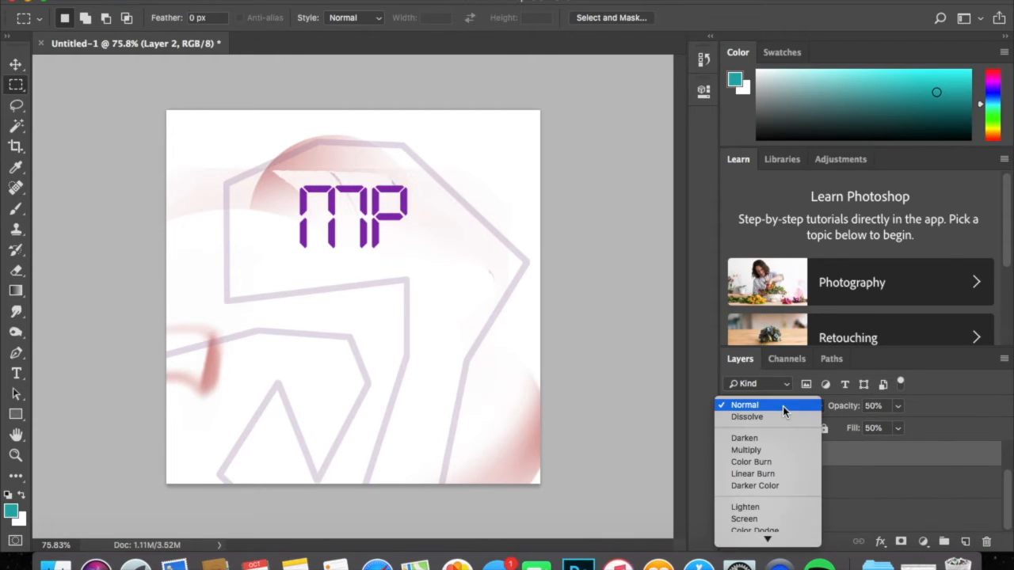
{"action": "left_click", "coordinate": [732, 404]}
{"action": "left_click", "coordinate": [739, 403]}
{"action": "mouse_move", "coordinate": [751, 543]}
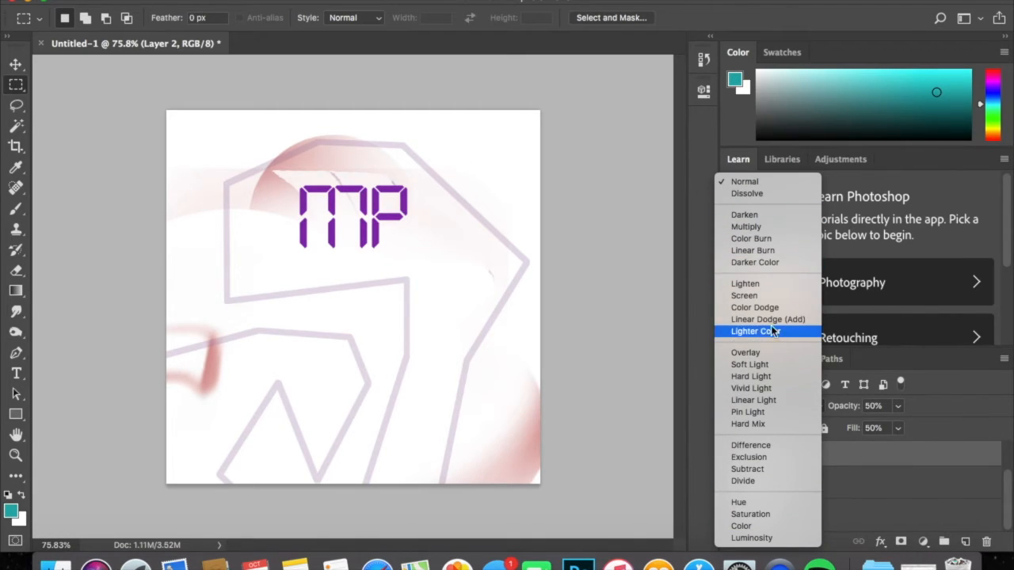
{"action": "left_click", "coordinate": [710, 316]}
Fill the background Layer 0 with the teal foreground color.
{"action": "scroll", "coordinate": [806, 481], "scroll_direction": "down", "scroll_amount": 1}
{"action": "left_click", "coordinate": [734, 485]}
{"action": "left_click", "coordinate": [733, 484]}
{"action": "left_click", "coordinate": [781, 483]}
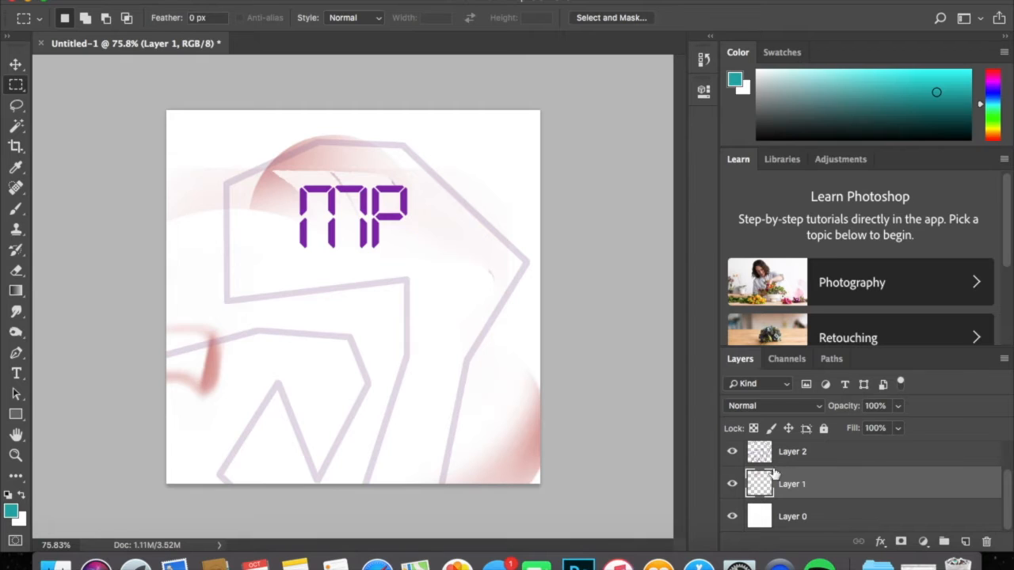
{"action": "left_click", "coordinate": [788, 515]}
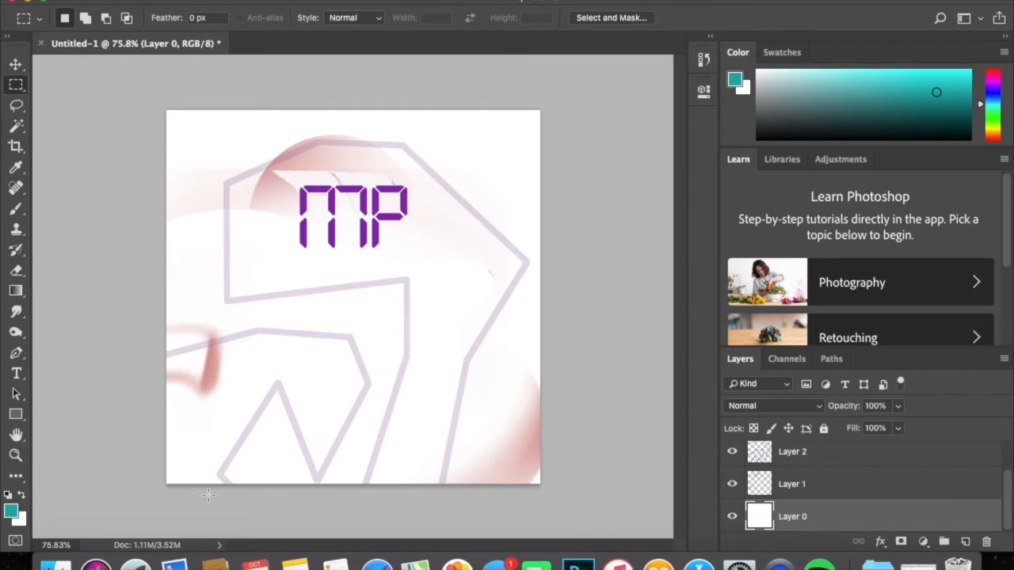
{"action": "key", "text": "alt+BackSpace"}
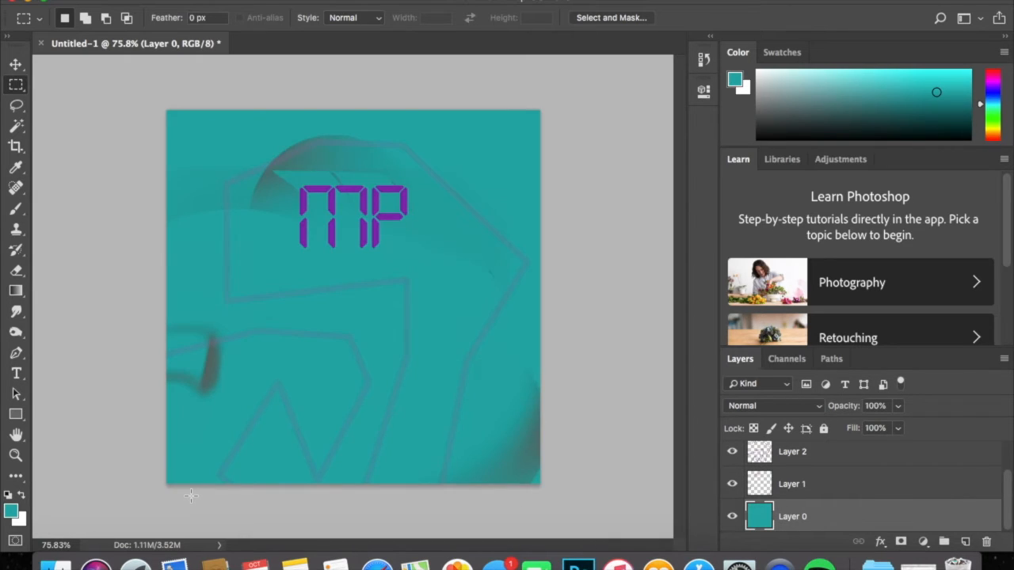
Paint a teal stroke across the middle of the canvas on Layer 1 with the Brush tool.
{"action": "left_click", "coordinate": [805, 484]}
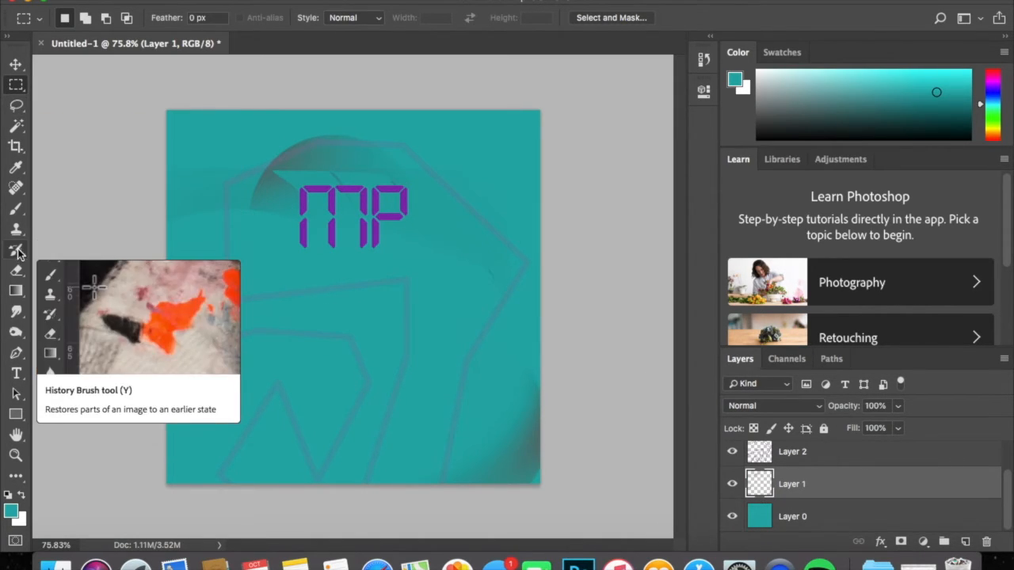
{"action": "left_click", "coordinate": [16, 207]}
{"action": "mouse_move", "coordinate": [293, 254]}
{"action": "left_mouse_down"}
{"action": "mouse_move", "coordinate": [356, 297]}
{"action": "mouse_move", "coordinate": [497, 275]}
{"action": "left_mouse_up"}
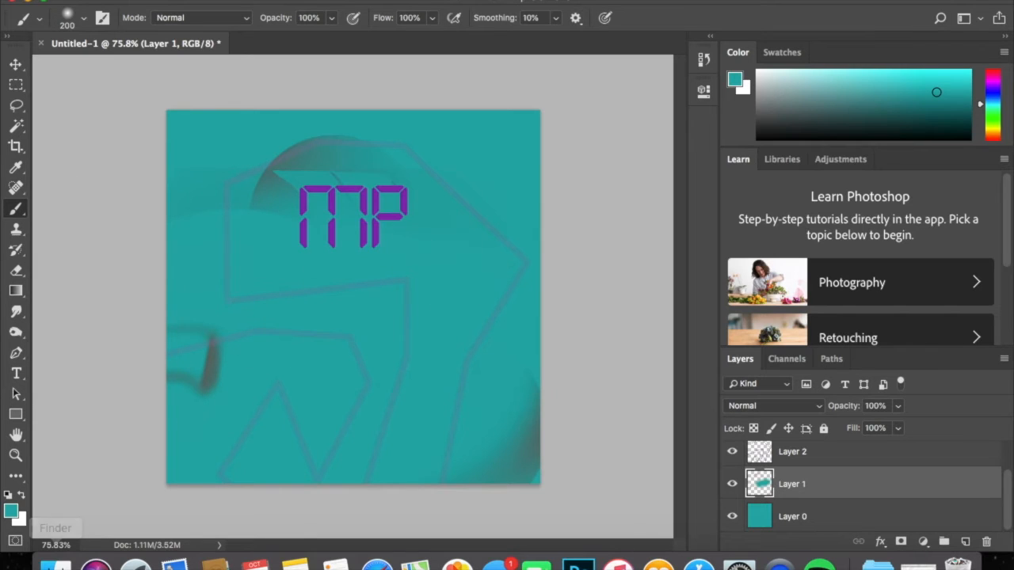
Change the foreground color to the dark pink a0004f.
{"action": "left_click", "coordinate": [13, 510]}
{"action": "left_click", "coordinate": [817, 215]}
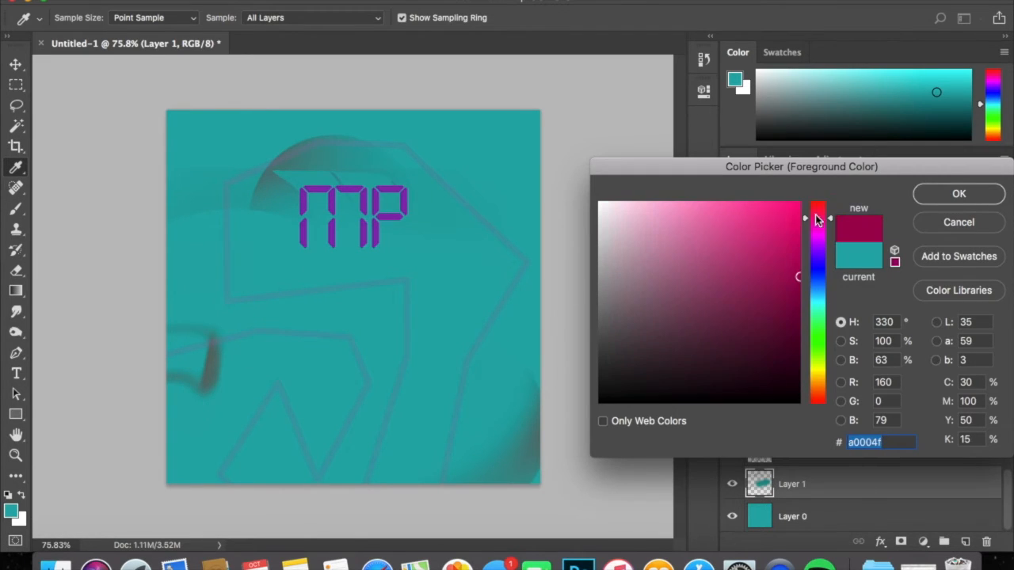
{"action": "left_click", "coordinate": [926, 198]}
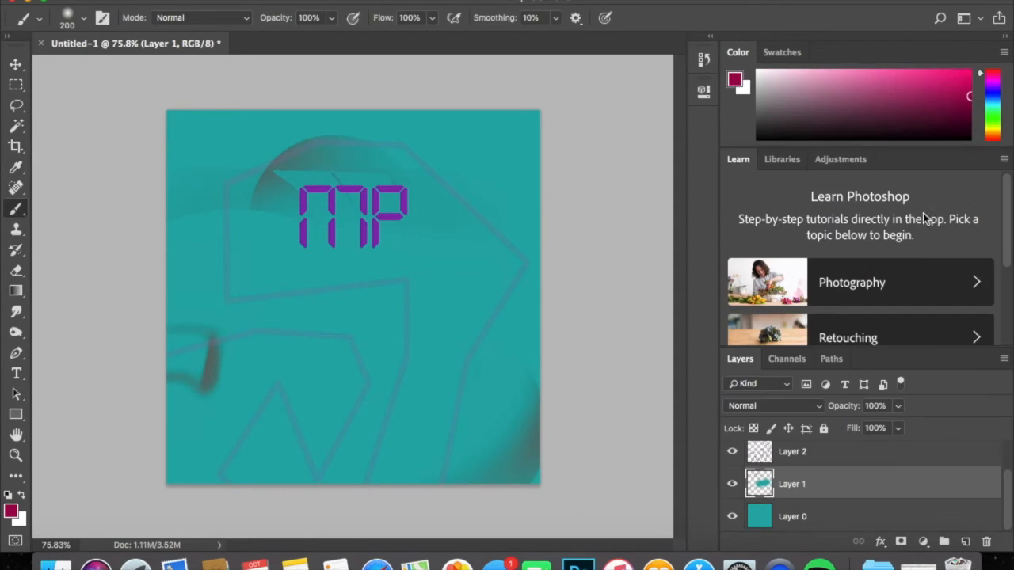
Add a new layer above Layer 1, and paint a large soft dark pink area on Layer 1 behind the MP text.
{"action": "left_click", "coordinate": [964, 542]}
{"action": "left_click", "coordinate": [776, 520]}
{"action": "mouse_move", "coordinate": [459, 473]}
{"action": "left_mouse_down"}
{"action": "mouse_move", "coordinate": [475, 208]}
{"action": "mouse_move", "coordinate": [362, 285]}
{"action": "mouse_move", "coordinate": [225, 225]}
{"action": "mouse_move", "coordinate": [430, 362]}
{"action": "mouse_move", "coordinate": [327, 254]}
{"action": "mouse_move", "coordinate": [344, 280]}
{"action": "left_mouse_up"}
Set Layer 1's blend mode to Darken.
{"action": "left_click", "coordinate": [788, 406]}
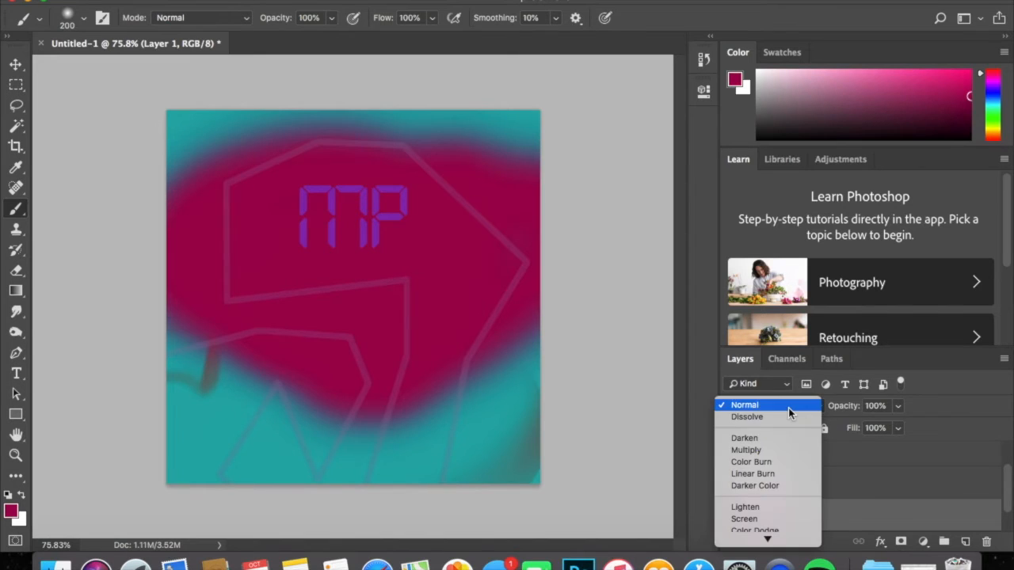
{"action": "mouse_move", "coordinate": [780, 544]}
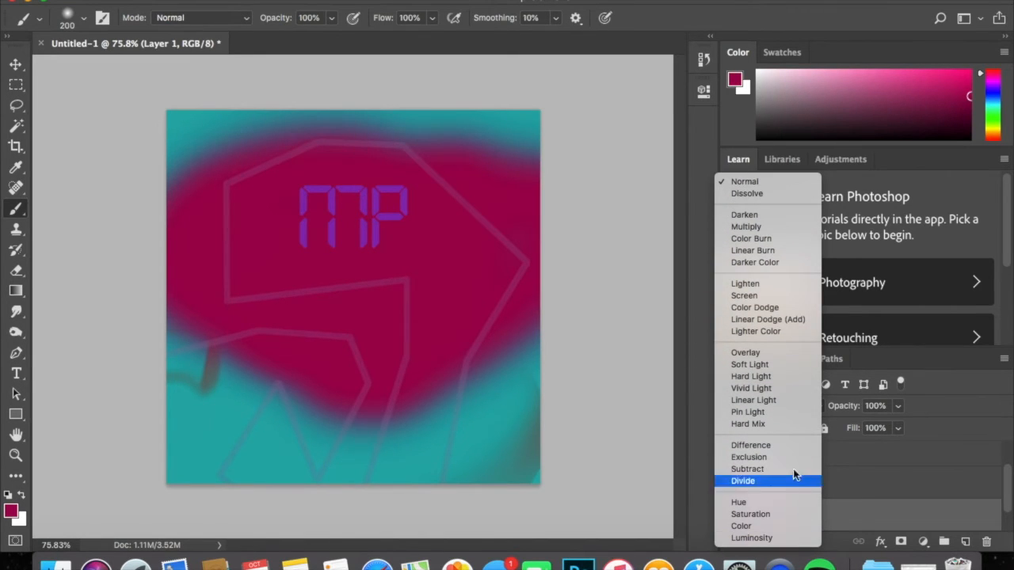
{"action": "left_click", "coordinate": [773, 214]}
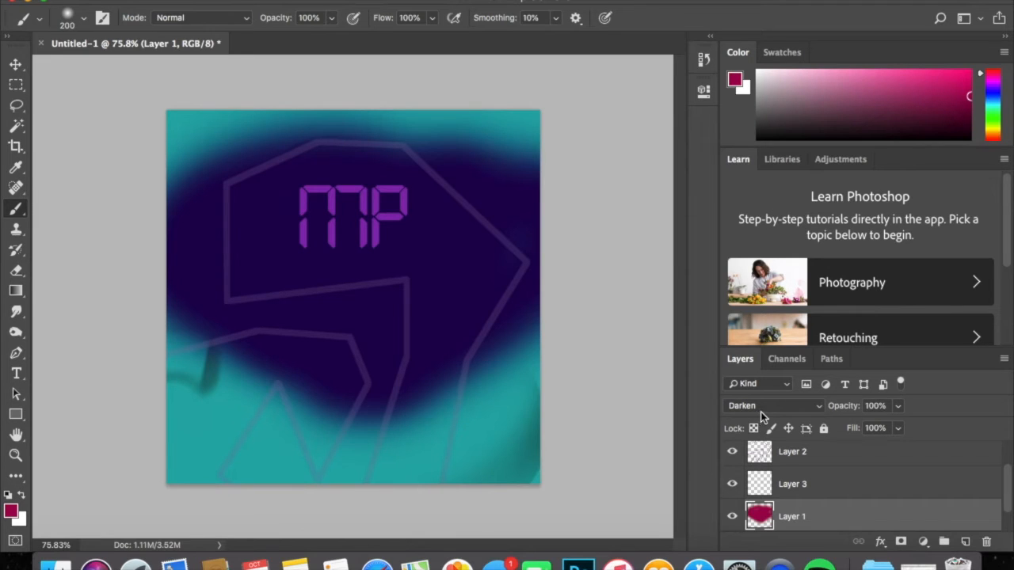
Step Layer 1's blend mode through the remaining darkening modes, including Darker Color, and on to Lighten.
{"action": "left_click", "coordinate": [764, 409]}
{"action": "left_click", "coordinate": [760, 415]}
{"action": "left_click", "coordinate": [766, 407]}
{"action": "left_click", "coordinate": [765, 418]}
{"action": "left_click", "coordinate": [765, 410]}
{"action": "left_click", "coordinate": [765, 417]}
{"action": "left_click", "coordinate": [769, 409]}
{"action": "left_click", "coordinate": [769, 417]}
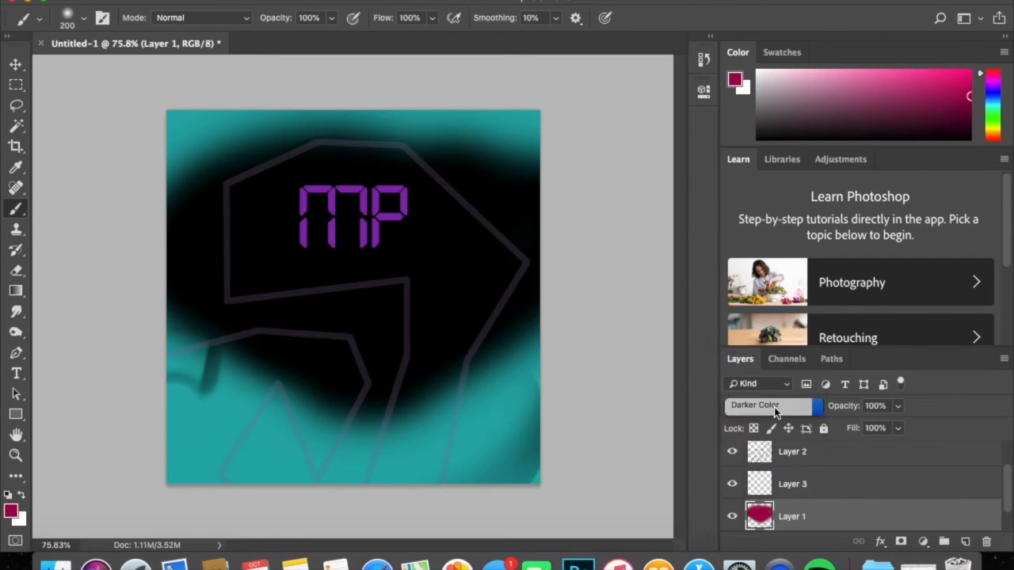
{"action": "left_click", "coordinate": [768, 407]}
{"action": "left_click", "coordinate": [768, 422]}
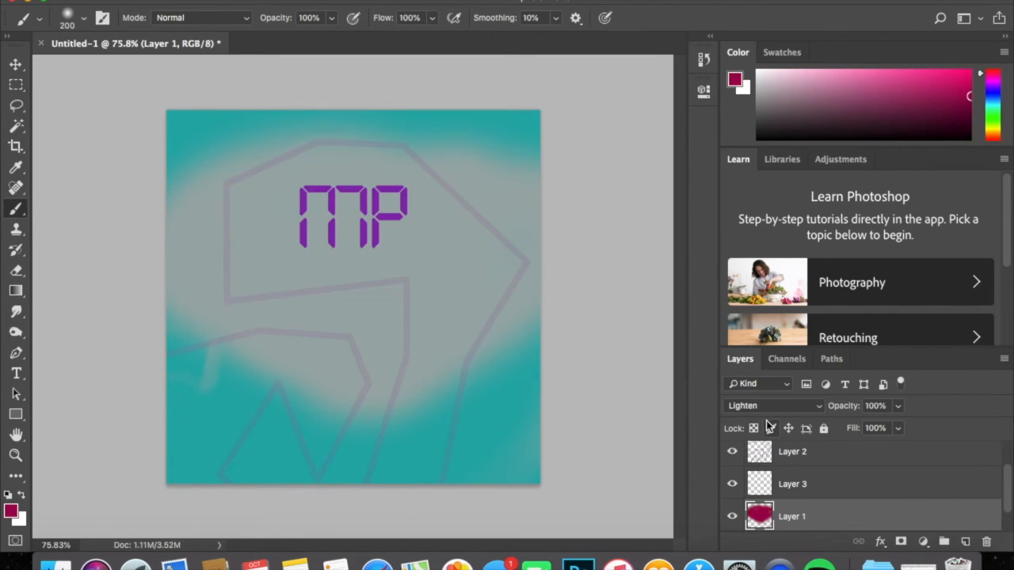
Try another lightening blend mode on Layer 1, and switch it to Overlay.
{"action": "left_click", "coordinate": [784, 410]}
{"action": "left_click", "coordinate": [783, 413]}
{"action": "left_click", "coordinate": [783, 406]}
{"action": "left_click", "coordinate": [765, 462]}
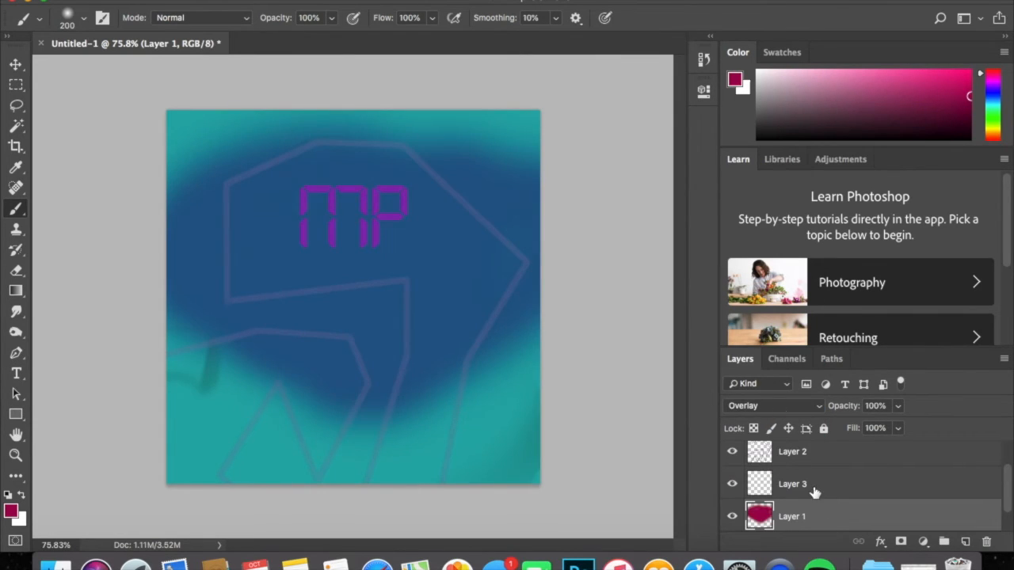
Set Layer 1's blend mode to Difference.
{"action": "scroll", "coordinate": [813, 491], "scroll_direction": "down", "scroll_amount": 1}
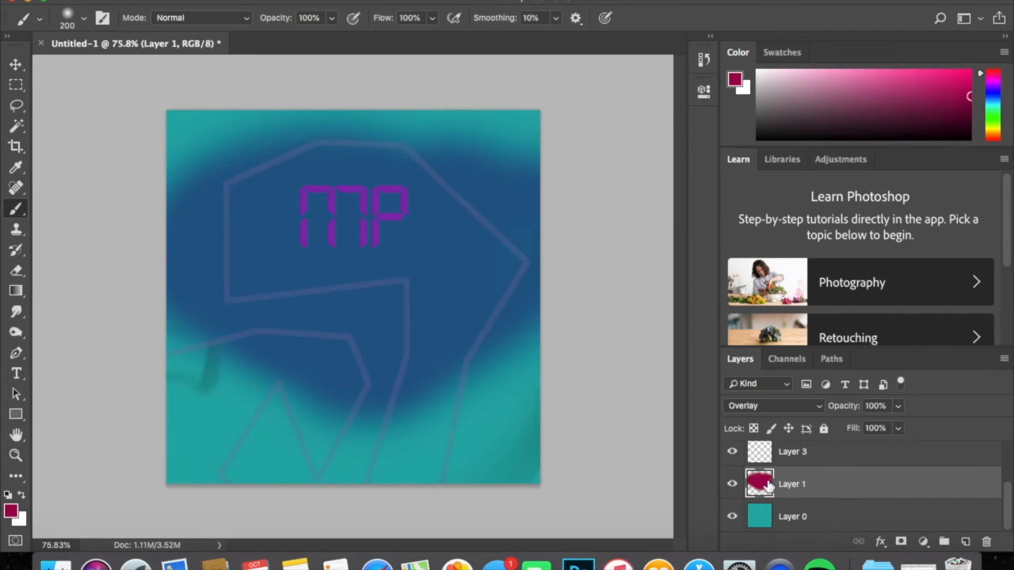
{"action": "left_click", "coordinate": [778, 407]}
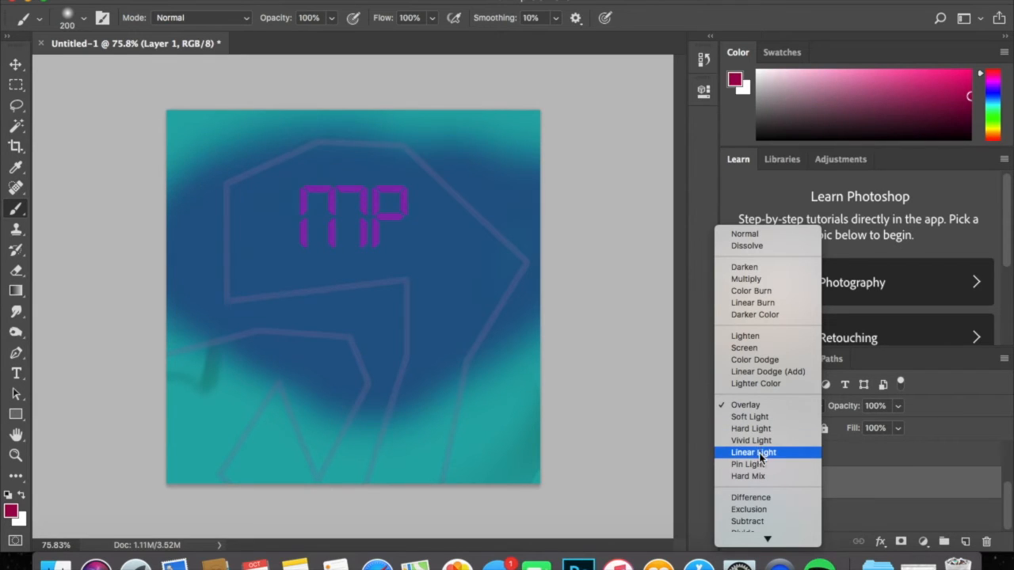
{"action": "left_click", "coordinate": [762, 498]}
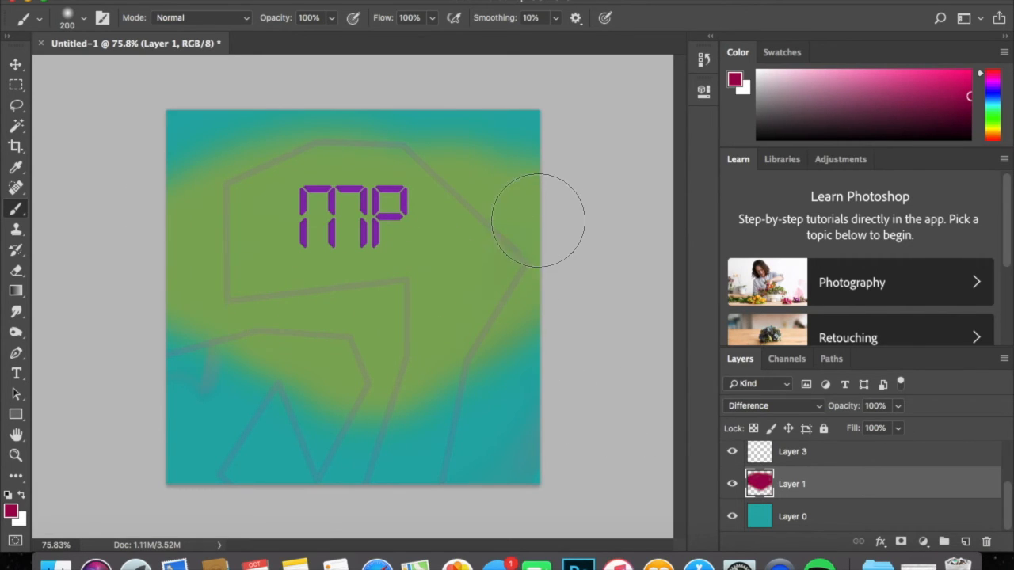
Paint crimson over the rest of Layer 1 with the soft 200 px brush, and erase most of its middle with the soft 140 px Eraser.
{"action": "mouse_move", "coordinate": [420, 414]}
{"action": "left_mouse_down"}
{"action": "mouse_move", "coordinate": [180, 441]}
{"action": "mouse_move", "coordinate": [107, 236]}
{"action": "mouse_move", "coordinate": [170, 458]}
{"action": "mouse_move", "coordinate": [276, 342]}
{"action": "mouse_move", "coordinate": [154, 451]}
{"action": "mouse_move", "coordinate": [495, 429]}
{"action": "mouse_move", "coordinate": [537, 470]}
{"action": "mouse_move", "coordinate": [532, 479]}
{"action": "mouse_move", "coordinate": [520, 232]}
{"action": "mouse_move", "coordinate": [544, 183]}
{"action": "mouse_move", "coordinate": [474, 170]}
{"action": "mouse_move", "coordinate": [132, 167]}
{"action": "left_mouse_up"}
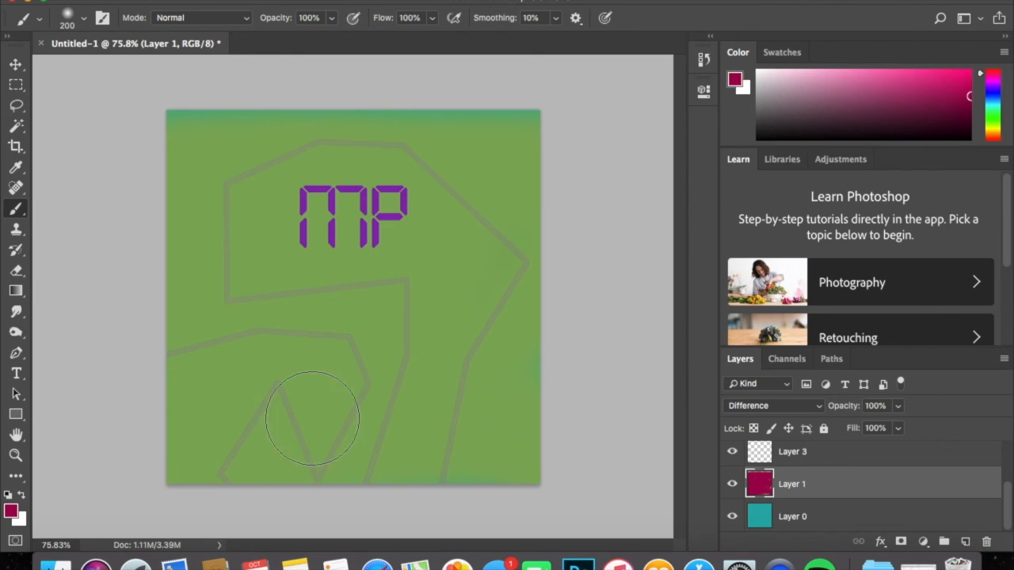
{"action": "left_click", "coordinate": [16, 270]}
{"action": "mouse_move", "coordinate": [443, 278]}
{"action": "left_mouse_down"}
{"action": "mouse_move", "coordinate": [293, 284]}
{"action": "mouse_move", "coordinate": [321, 347]}
{"action": "mouse_move", "coordinate": [375, 353]}
{"action": "mouse_move", "coordinate": [368, 182]}
{"action": "mouse_move", "coordinate": [341, 240]}
{"action": "mouse_move", "coordinate": [300, 232]}
{"action": "mouse_move", "coordinate": [376, 206]}
{"action": "mouse_move", "coordinate": [414, 232]}
{"action": "mouse_move", "coordinate": [366, 159]}
{"action": "mouse_move", "coordinate": [437, 244]}
{"action": "mouse_move", "coordinate": [457, 251]}
{"action": "mouse_move", "coordinate": [383, 156]}
{"action": "mouse_move", "coordinate": [411, 155]}
{"action": "mouse_move", "coordinate": [323, 150]}
{"action": "mouse_move", "coordinate": [260, 257]}
{"action": "mouse_move", "coordinate": [310, 167]}
{"action": "mouse_move", "coordinate": [400, 128]}
{"action": "mouse_move", "coordinate": [497, 264]}
{"action": "mouse_move", "coordinate": [490, 220]}
{"action": "mouse_move", "coordinate": [402, 108]}
{"action": "mouse_move", "coordinate": [353, 109]}
{"action": "mouse_move", "coordinate": [243, 228]}
{"action": "mouse_move", "coordinate": [262, 201]}
{"action": "mouse_move", "coordinate": [305, 223]}
{"action": "mouse_move", "coordinate": [298, 108]}
{"action": "mouse_move", "coordinate": [168, 297]}
{"action": "mouse_move", "coordinate": [256, 422]}
{"action": "mouse_move", "coordinate": [353, 529]}
{"action": "mouse_move", "coordinate": [487, 435]}
{"action": "mouse_move", "coordinate": [586, 287]}
{"action": "left_mouse_up"}
{"action": "mouse_move", "coordinate": [278, 282]}
{"action": "left_mouse_down"}
{"action": "mouse_move", "coordinate": [320, 353]}
{"action": "mouse_move", "coordinate": [437, 113]}
{"action": "left_mouse_up"}
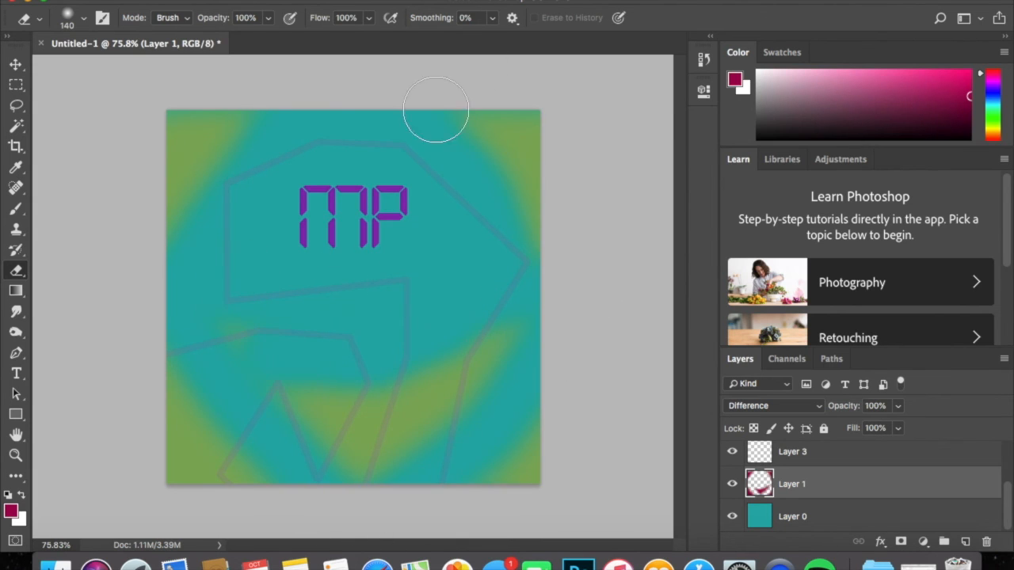